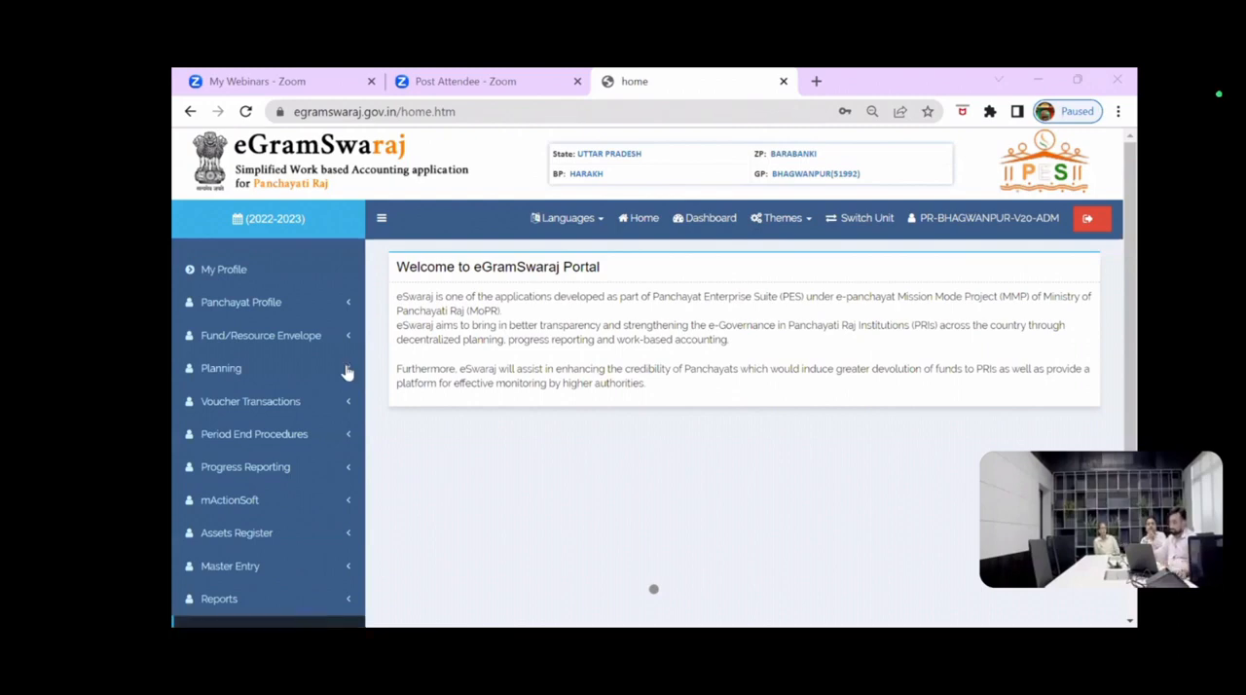
# Step: Open the Register Activity form in the activity pool for financial year 2022-2023
pyautogui.click(302, 368)
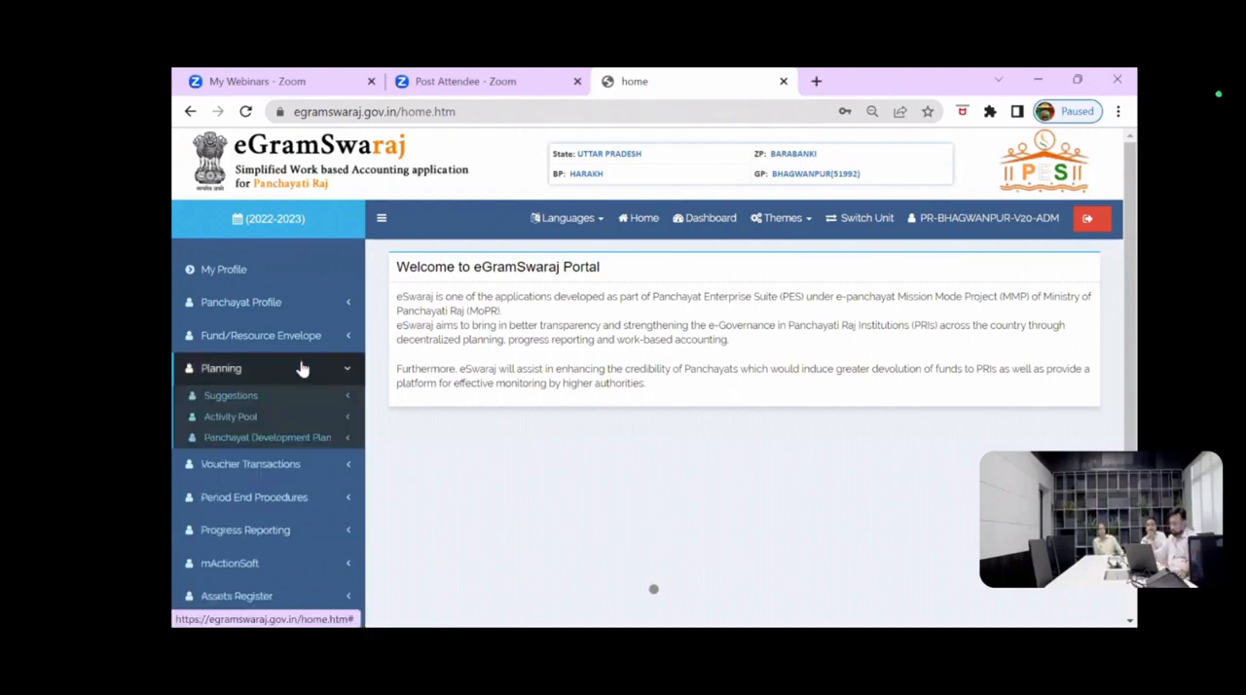
pyautogui.click(246, 421)
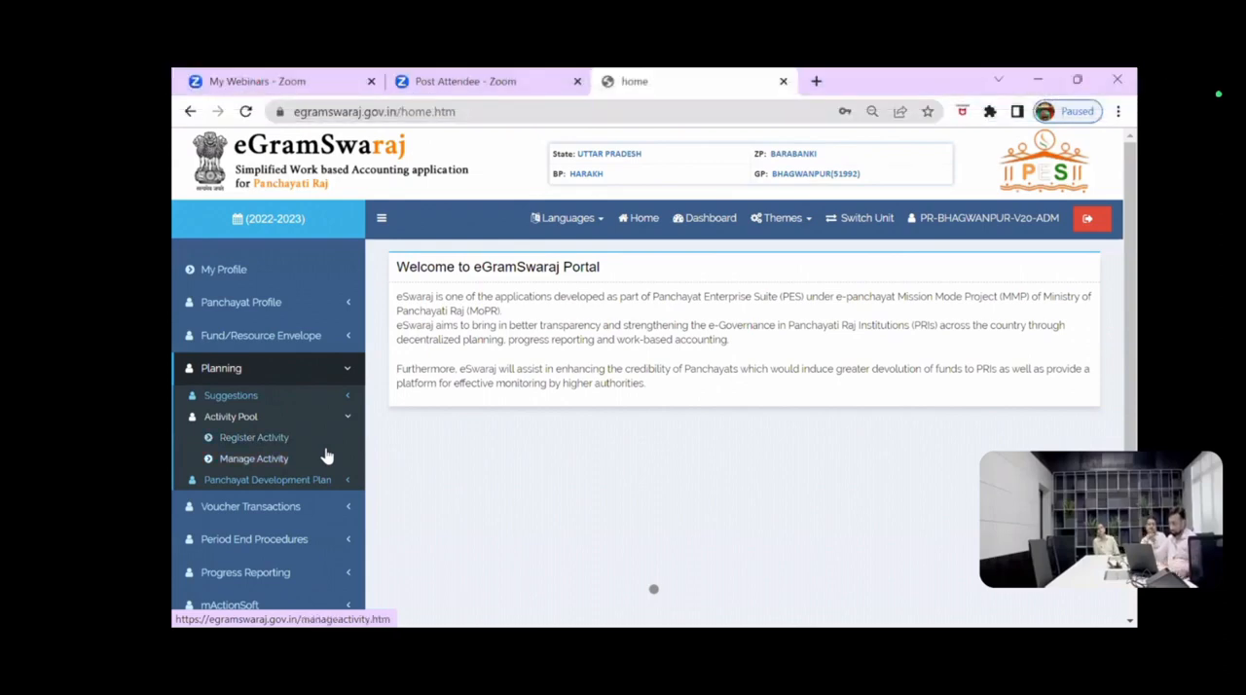
pyautogui.click(276, 442)
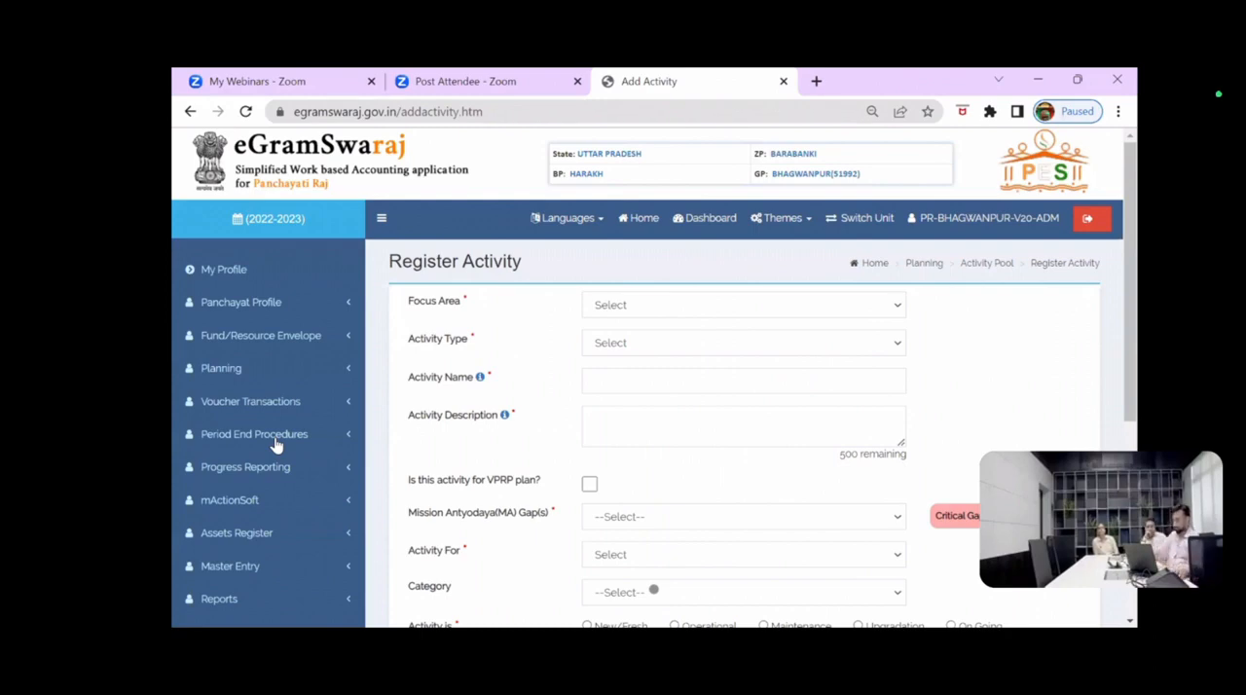
# Step: Review the available focus areas for the activity from start to end, and close the list without choosing one
pyautogui.click(623, 308)
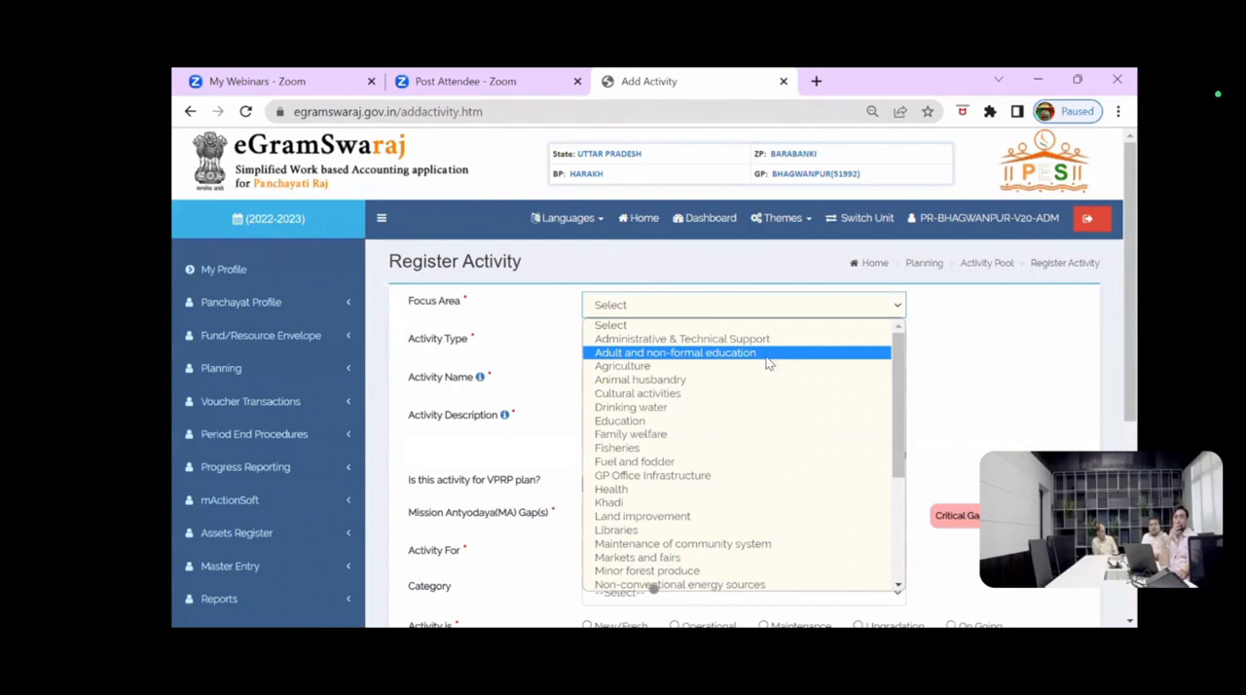
pyautogui.scroll(-1, 769, 360)
pyautogui.scroll(1, 768, 363)
pyautogui.scroll(-5, 768, 363)
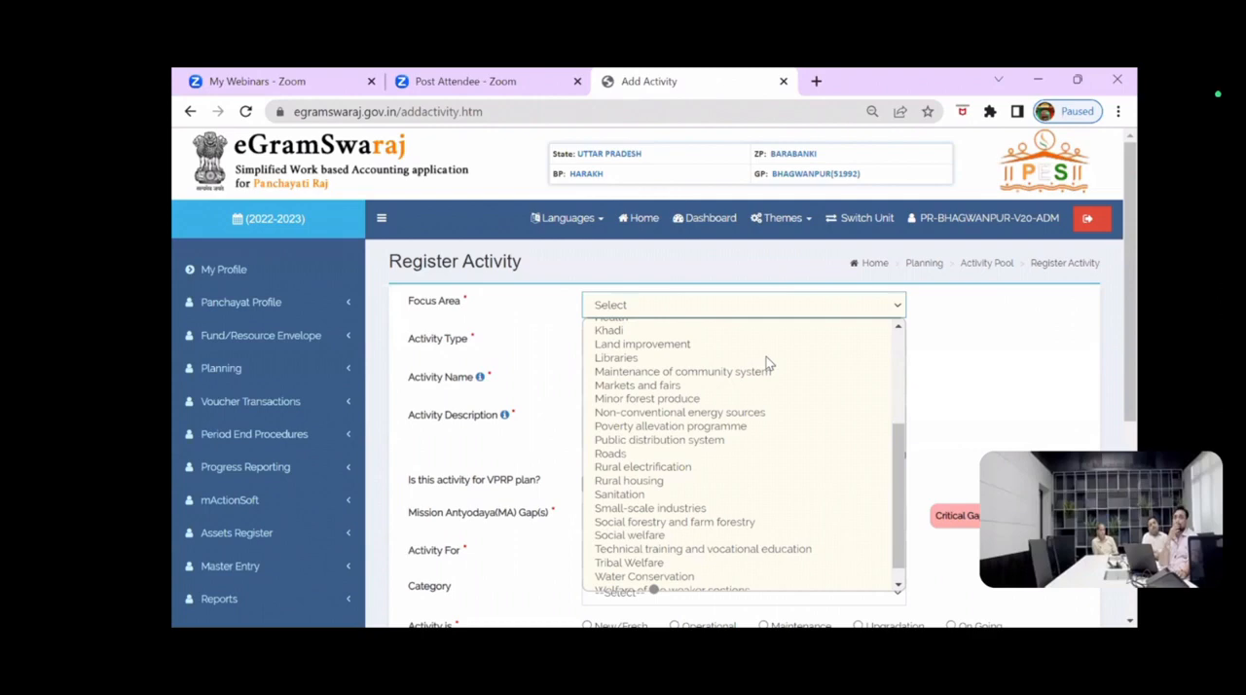
pyautogui.scroll(-1, 768, 362)
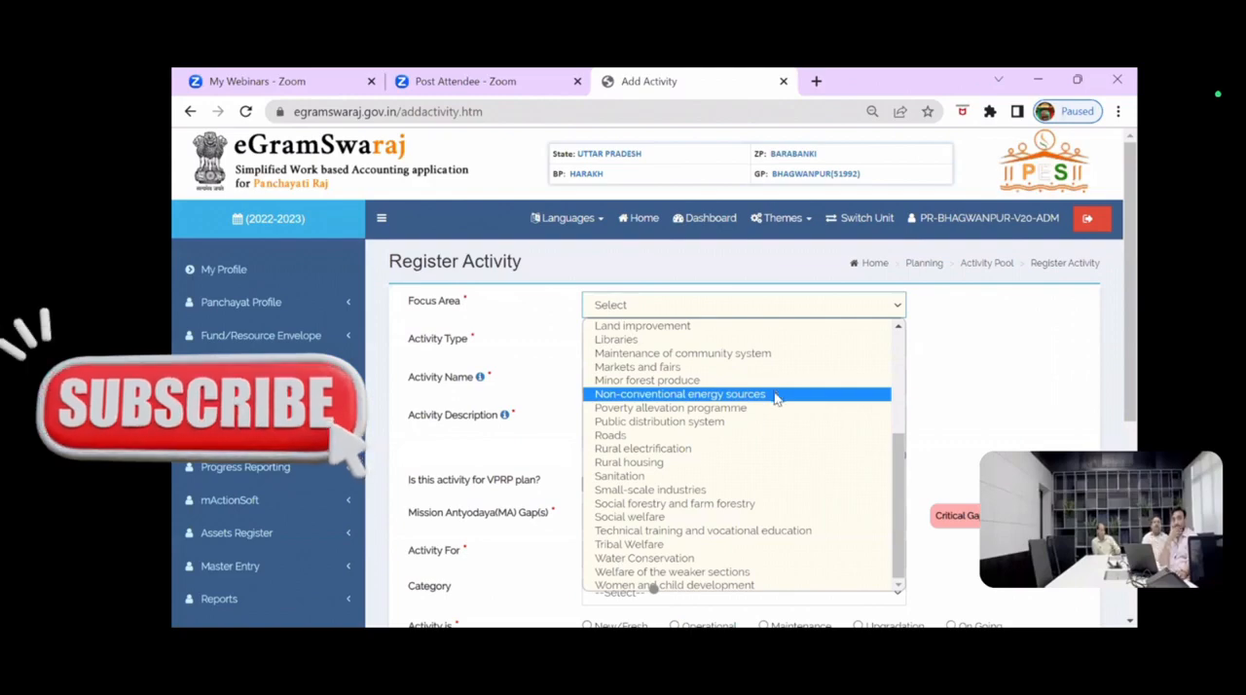
pyautogui.scroll(5, 776, 397)
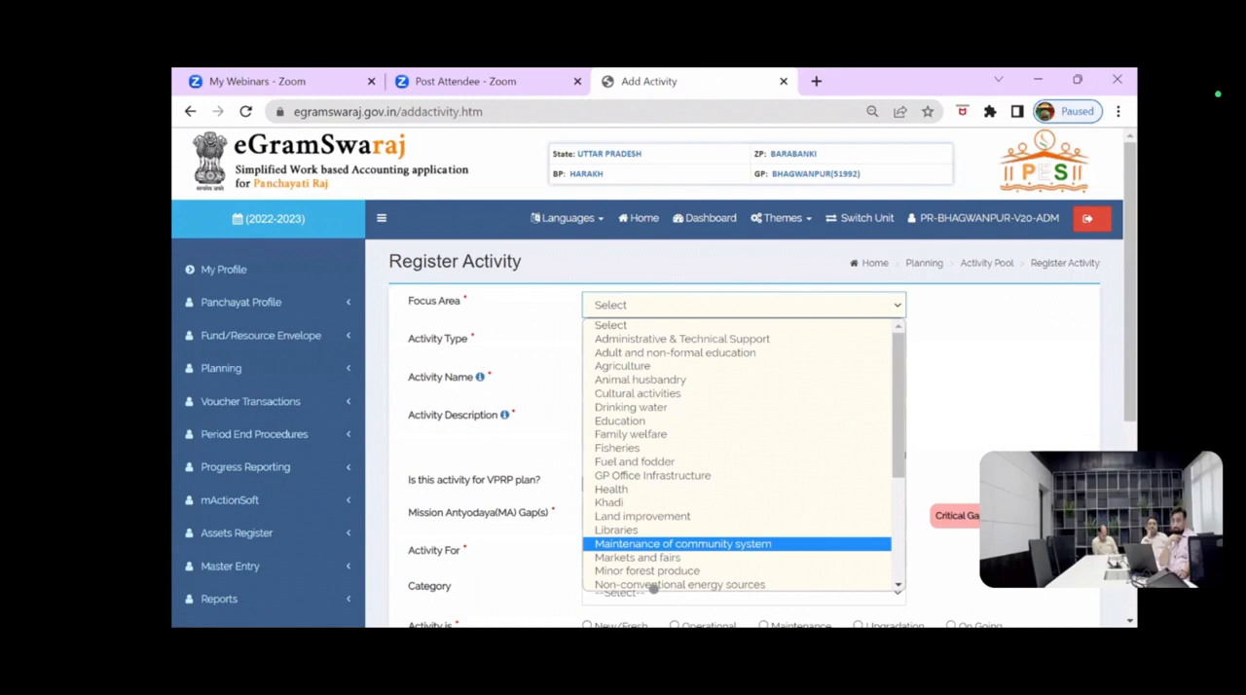
pyautogui.click(654, 589)
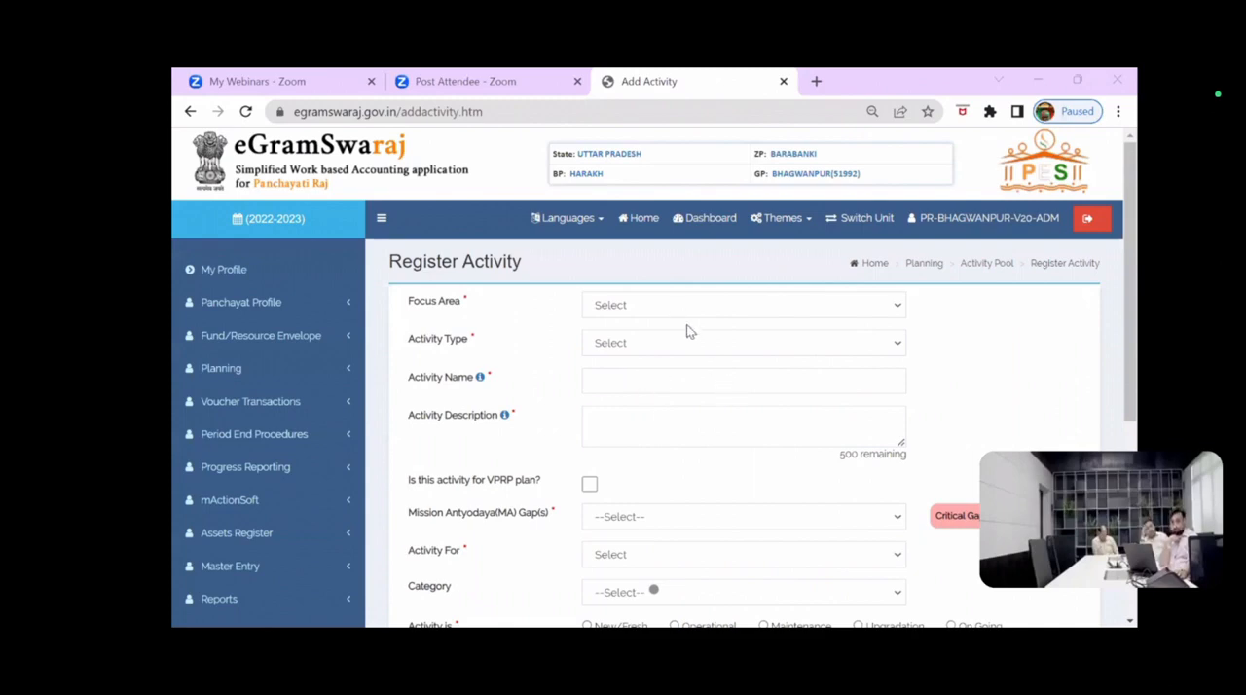
# Step: Set the focus area to Education and the activity type to Public Works, and start the activity name entry
pyautogui.click(654, 309)
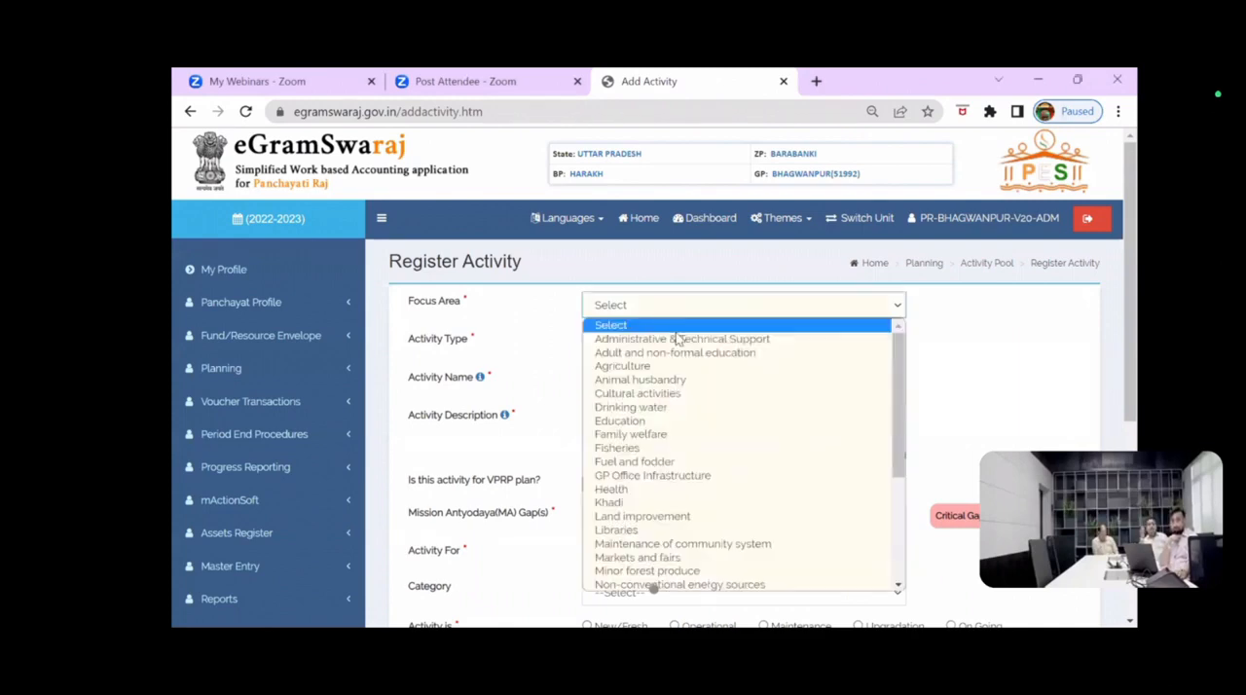
pyautogui.click(637, 420)
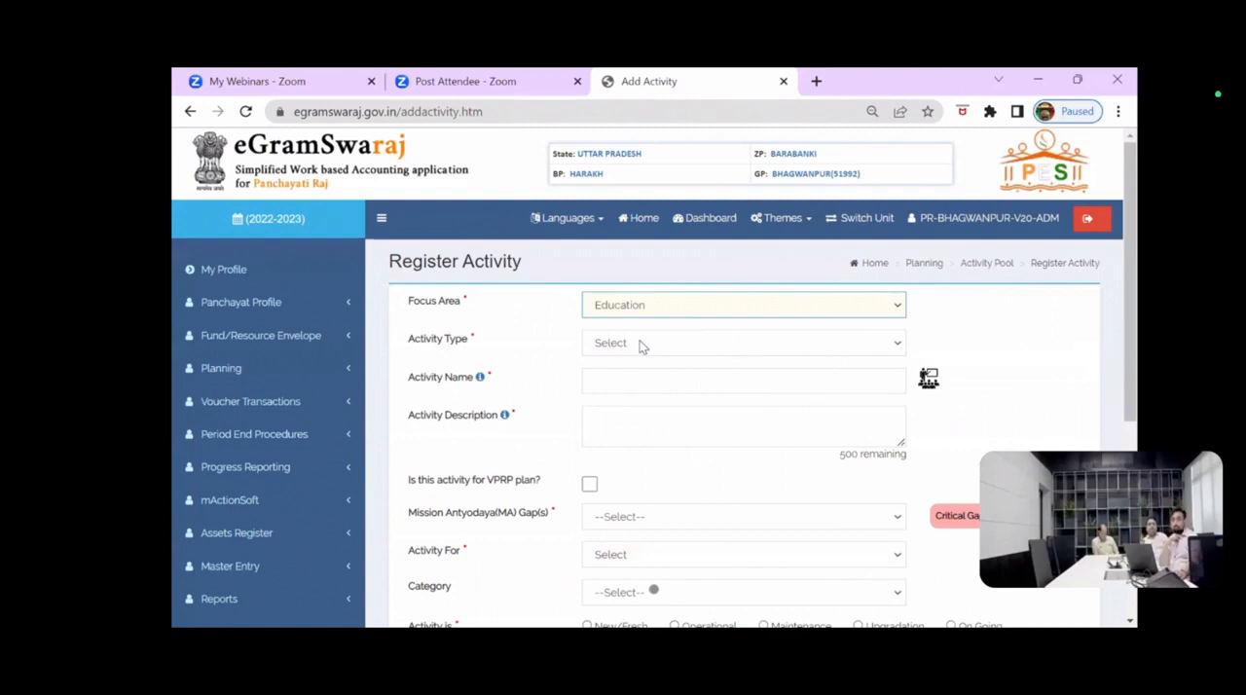
pyautogui.click(641, 346)
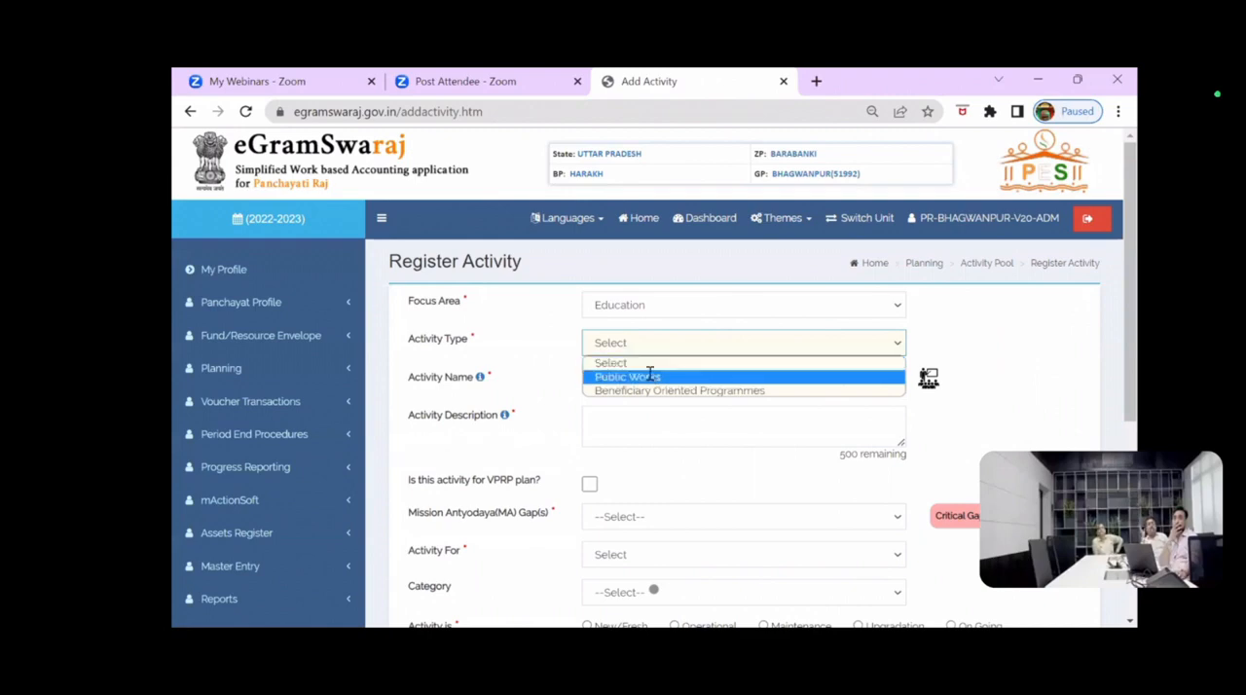
pyautogui.click(651, 378)
pyautogui.click(693, 387)
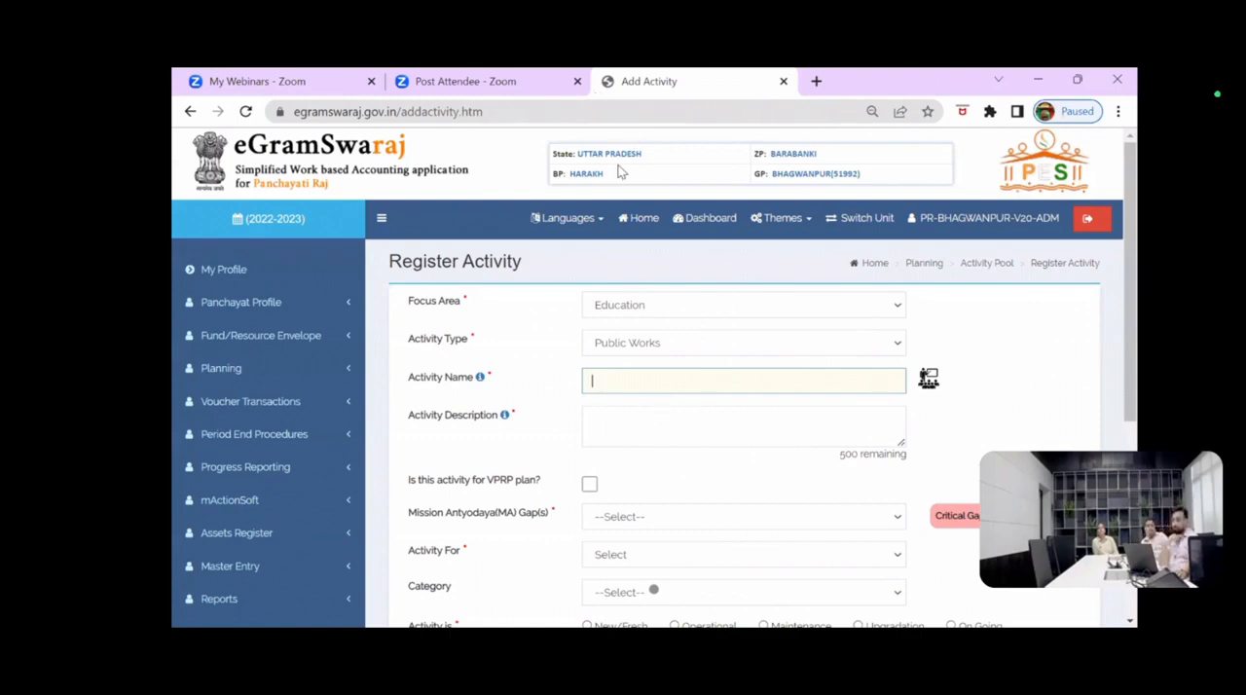
# Step: Try to switch the Bhagwanpur unit to financial year 2023-2024, and return to the home page
pyautogui.click(833, 224)
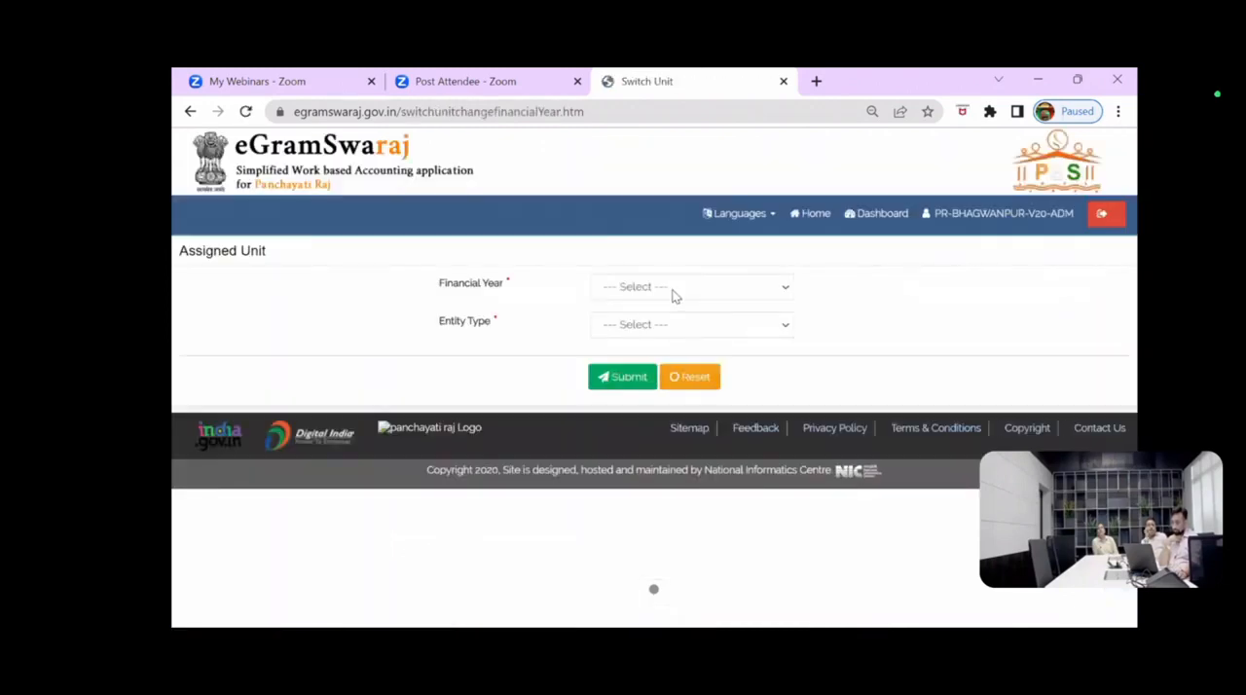
pyautogui.click(675, 287)
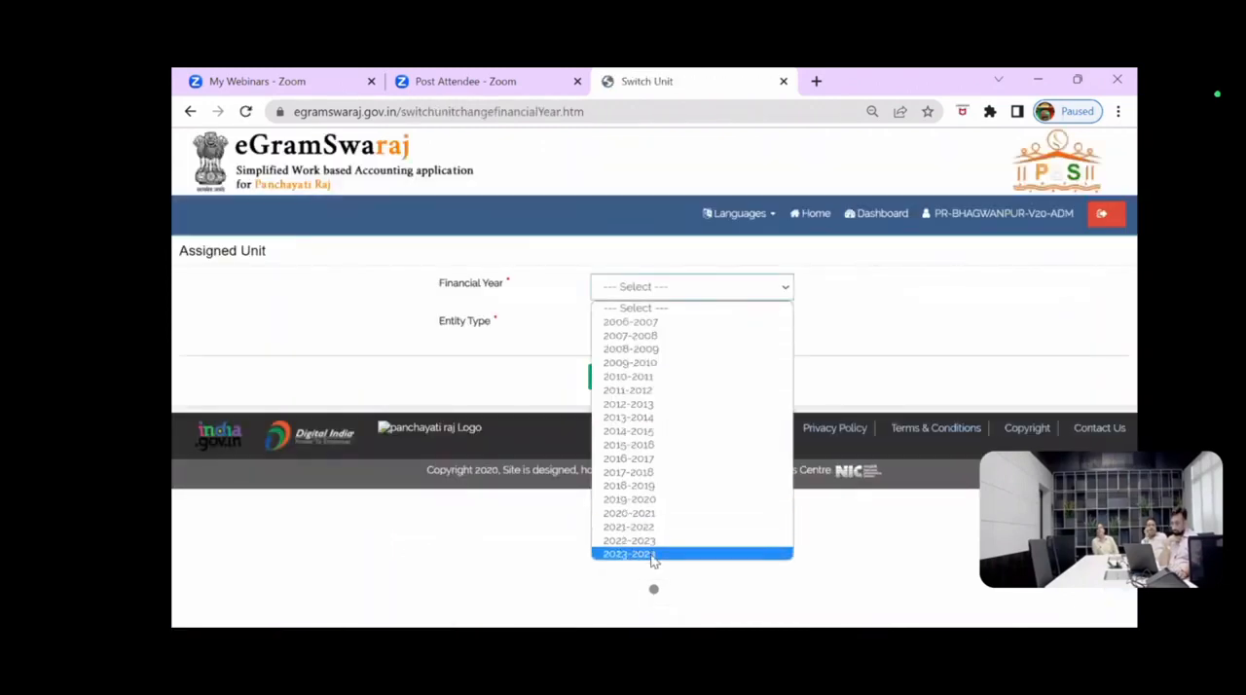
pyautogui.click(629, 554)
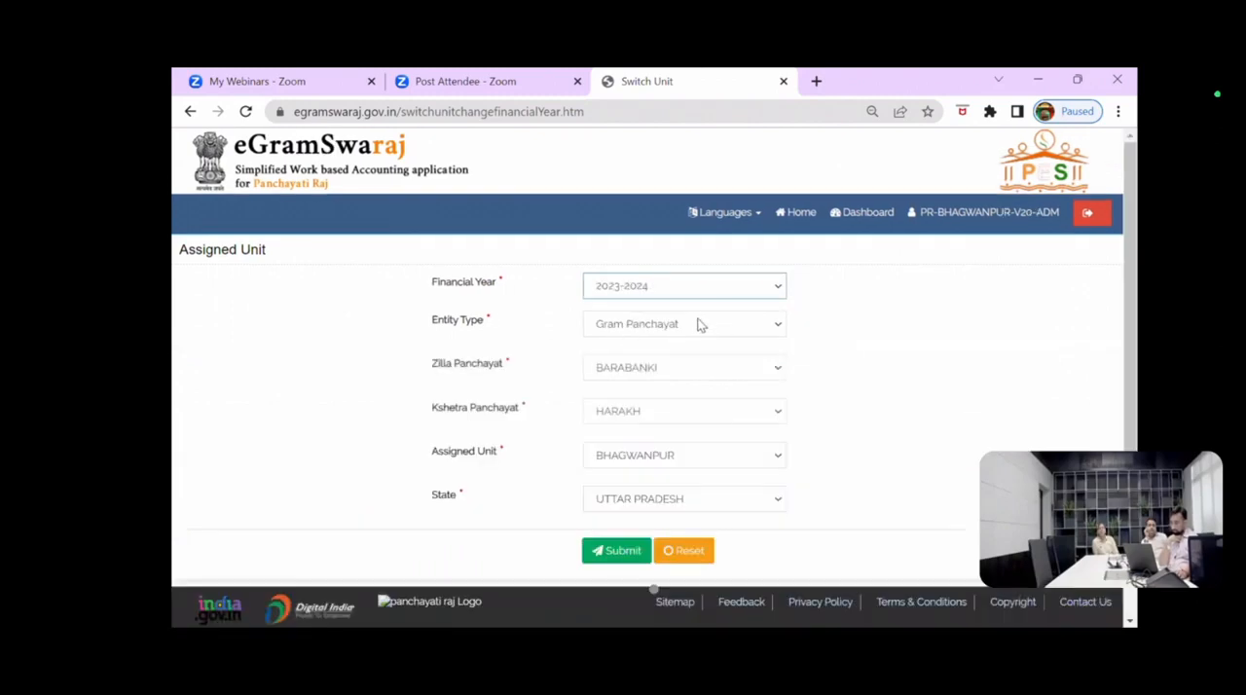
pyautogui.click(627, 552)
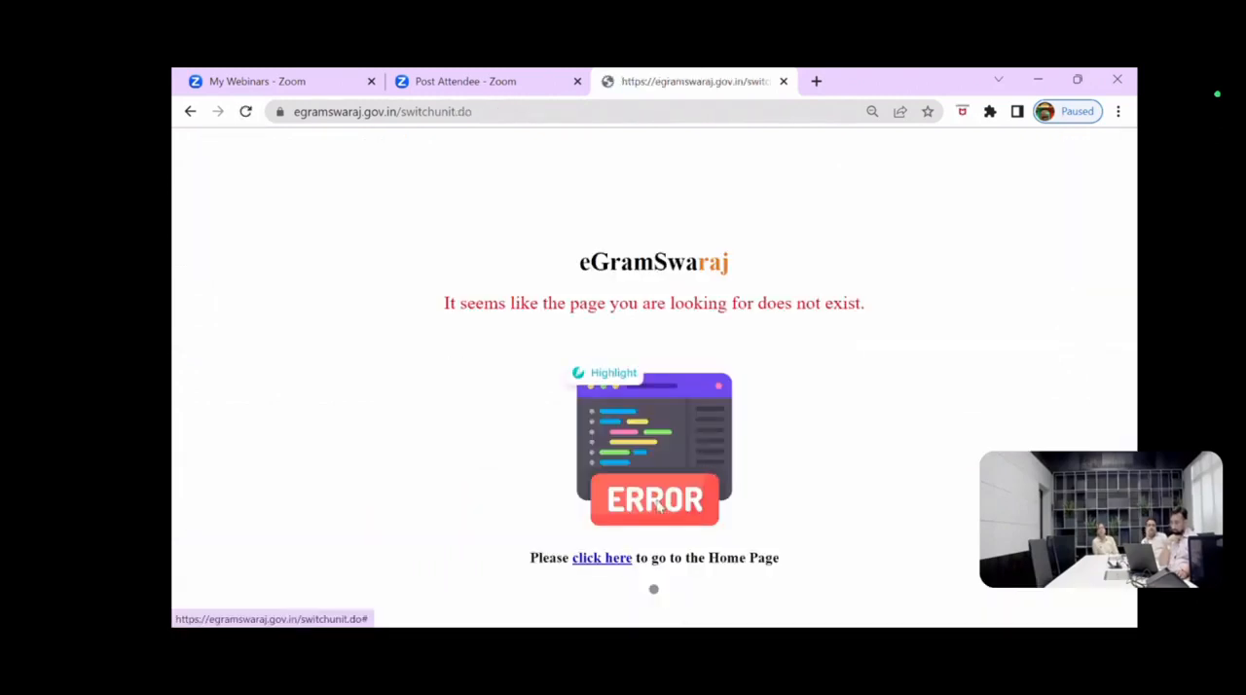
pyautogui.click(600, 560)
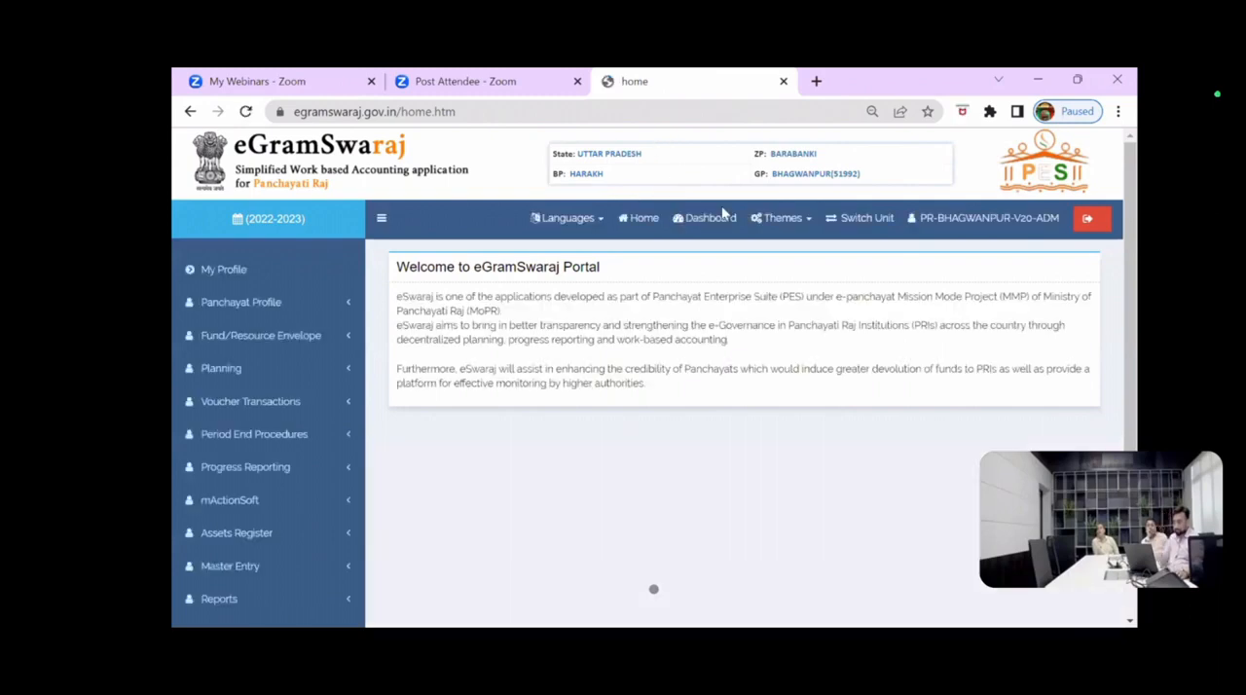
# Step: Switch the assigned unit's financial year to 2023-2024 and submit the change
pyautogui.click(837, 220)
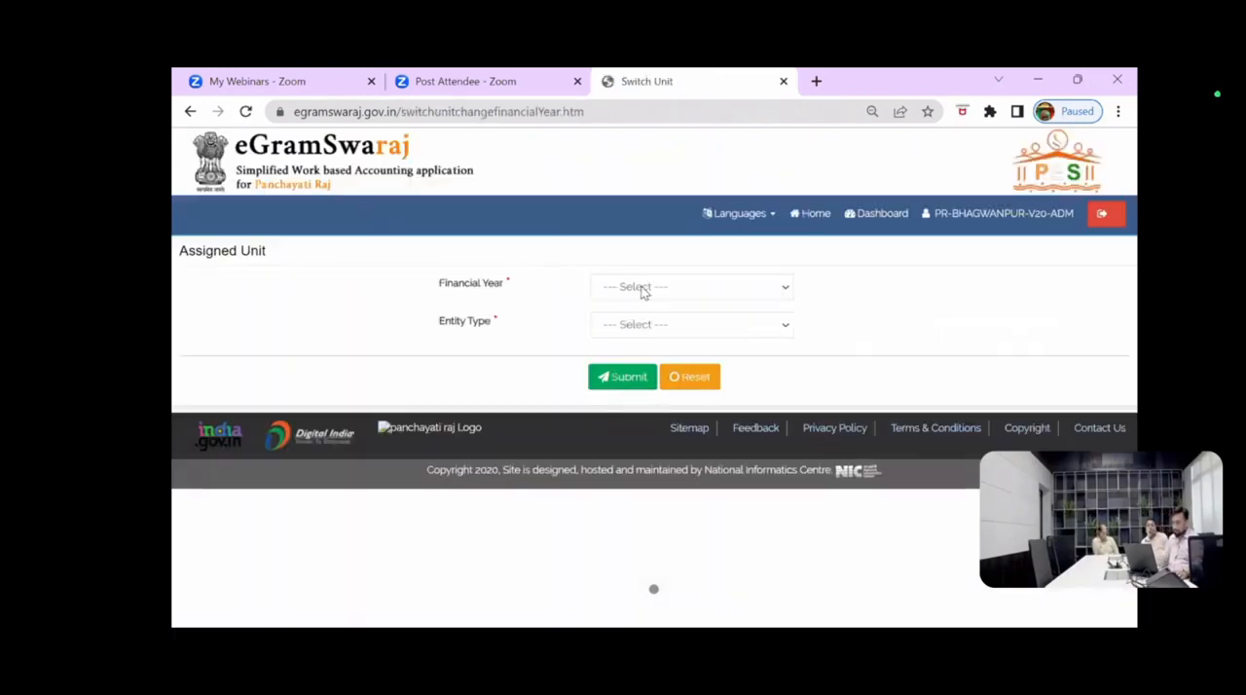
pyautogui.click(646, 289)
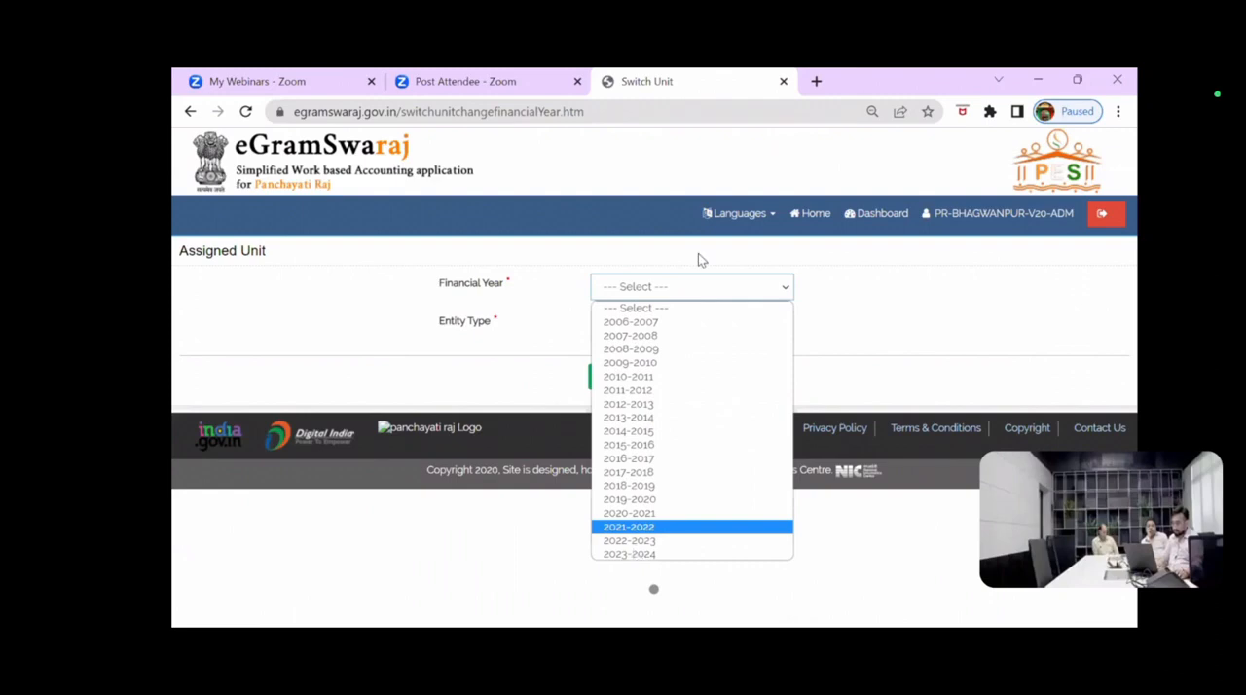
pyautogui.click(618, 553)
pyautogui.click(616, 551)
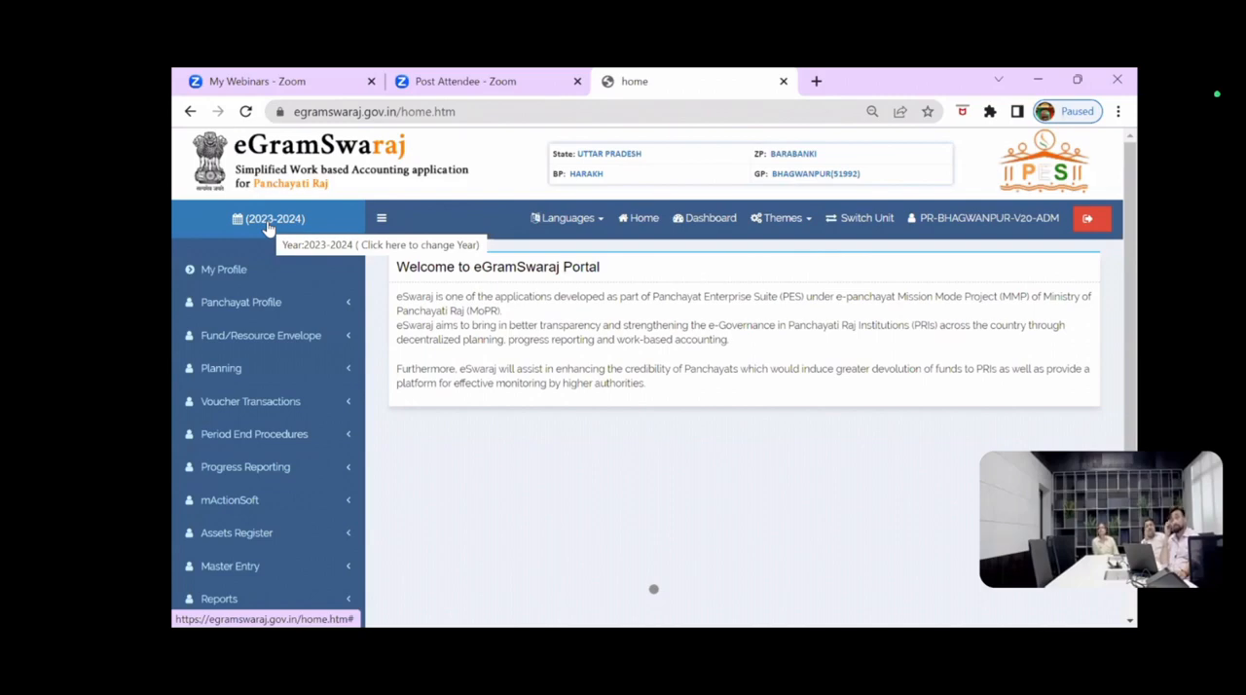
# Step: Open the Register Activity form for 2023-2024 and set the desired theme to Theme 2 - Healthy Village
pyautogui.click(227, 309)
pyautogui.click(219, 380)
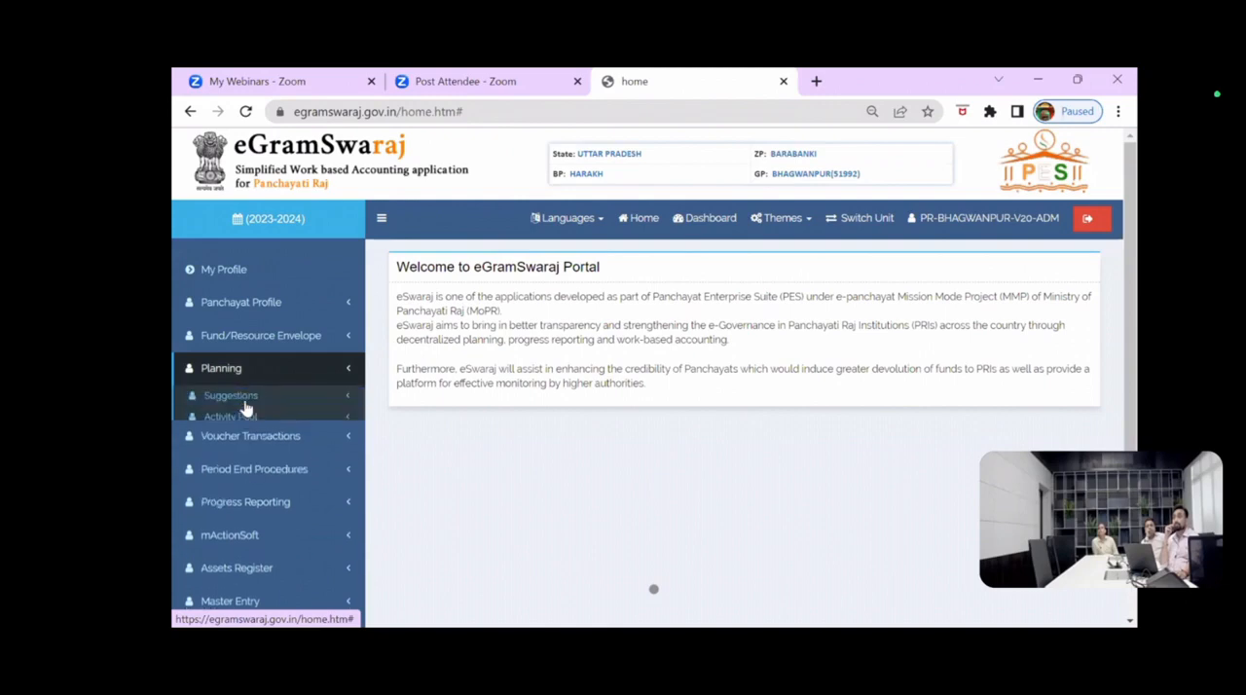
pyautogui.click(246, 423)
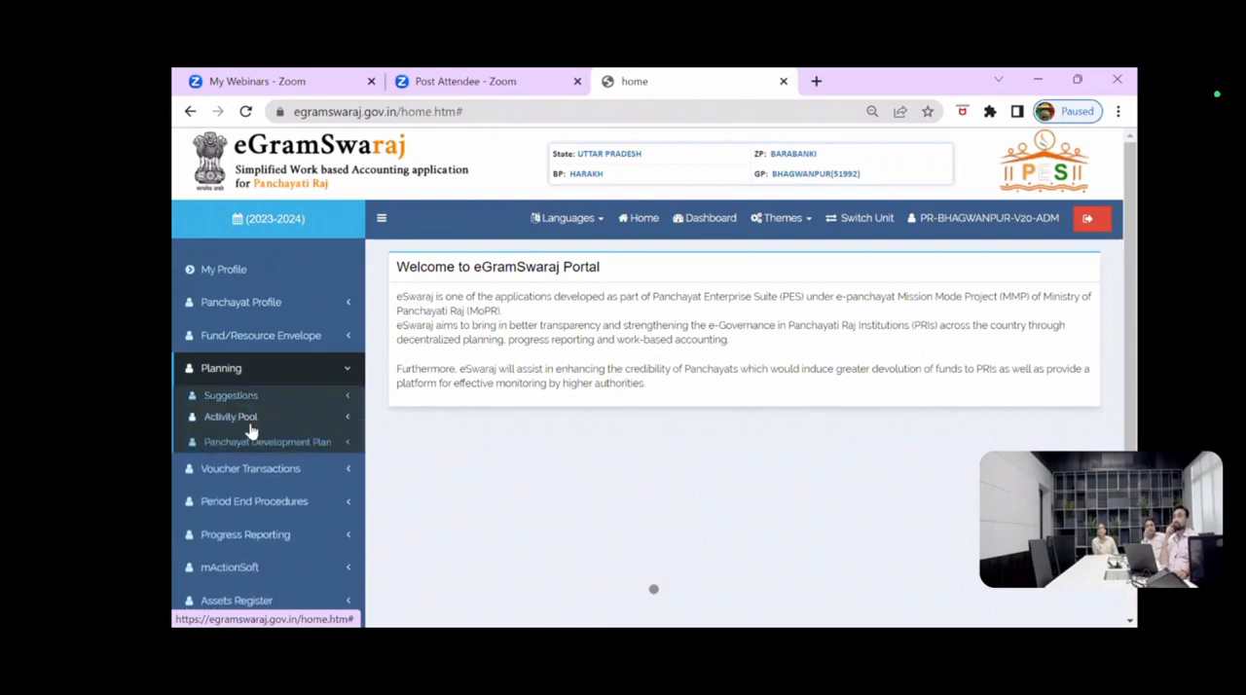
pyautogui.click(251, 437)
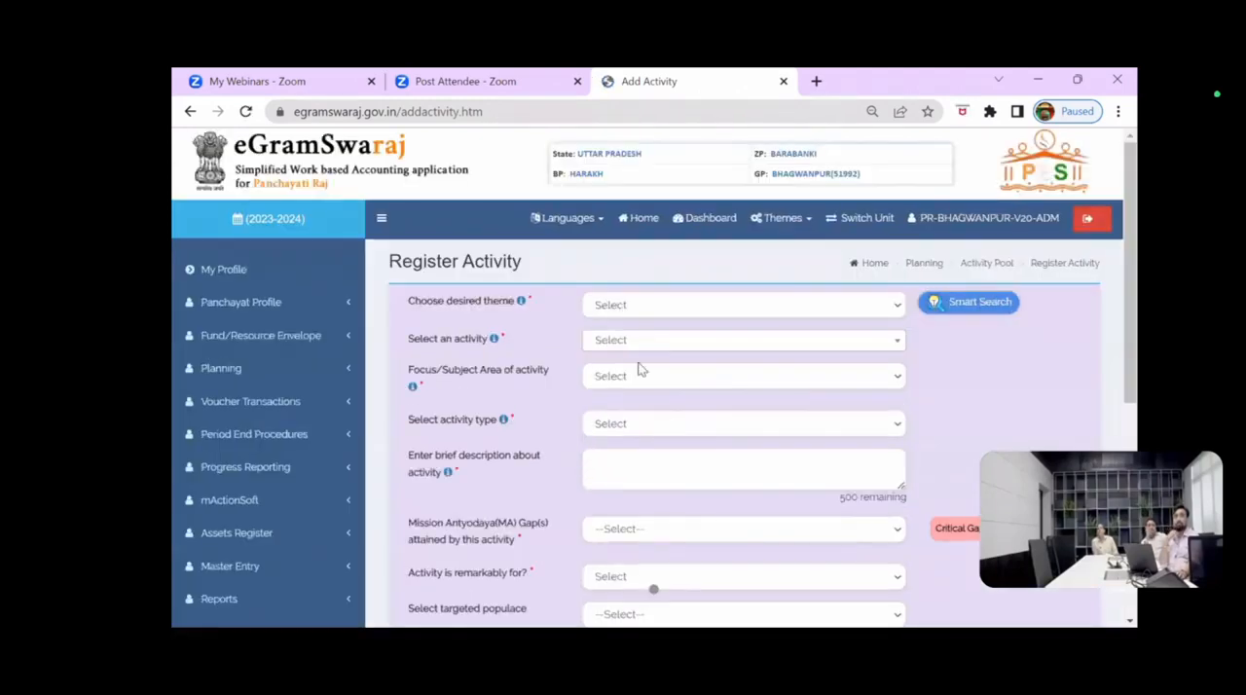
pyautogui.click(623, 309)
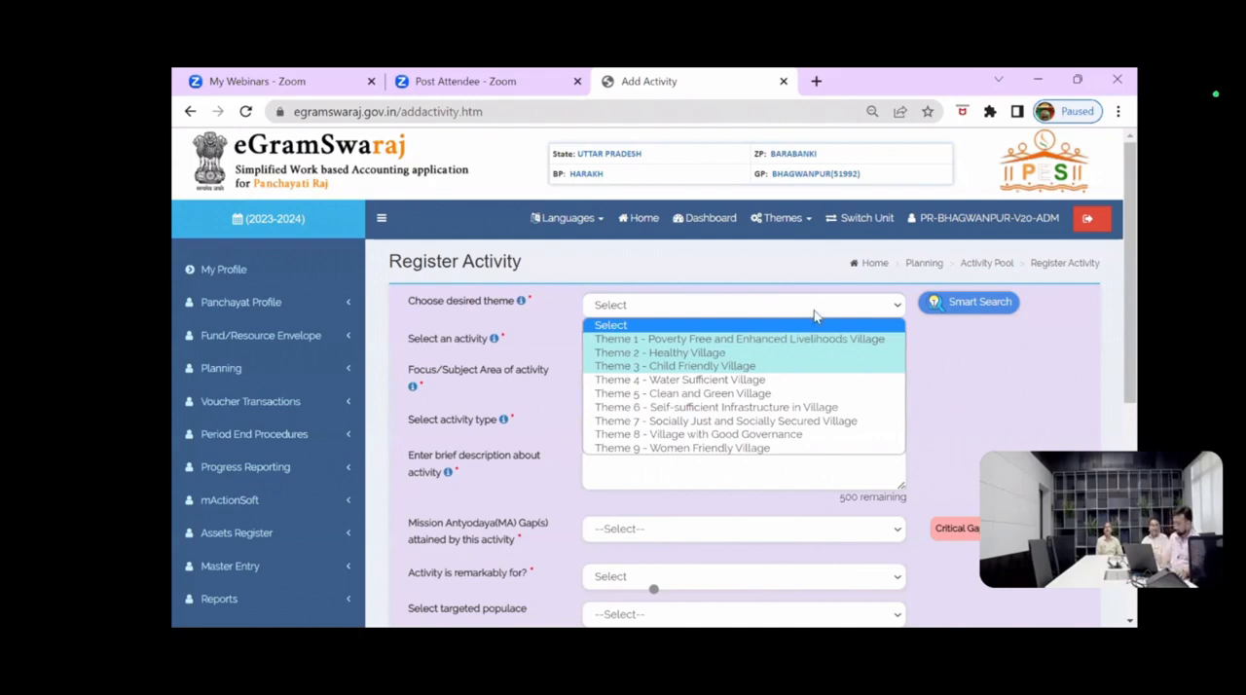
pyautogui.click(679, 352)
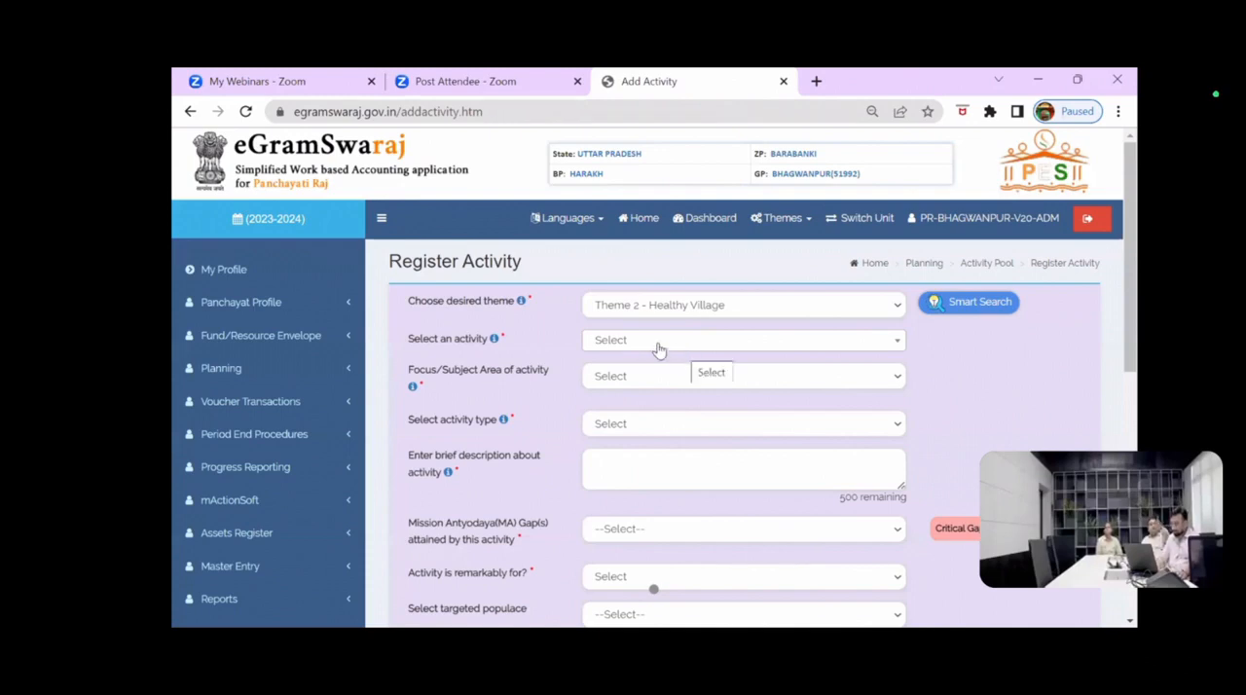
# Step: Examine the activities offered for Theme 2 - Healthy Village, from the awareness camps through the VPRP entries at the list's end
pyautogui.click(658, 350)
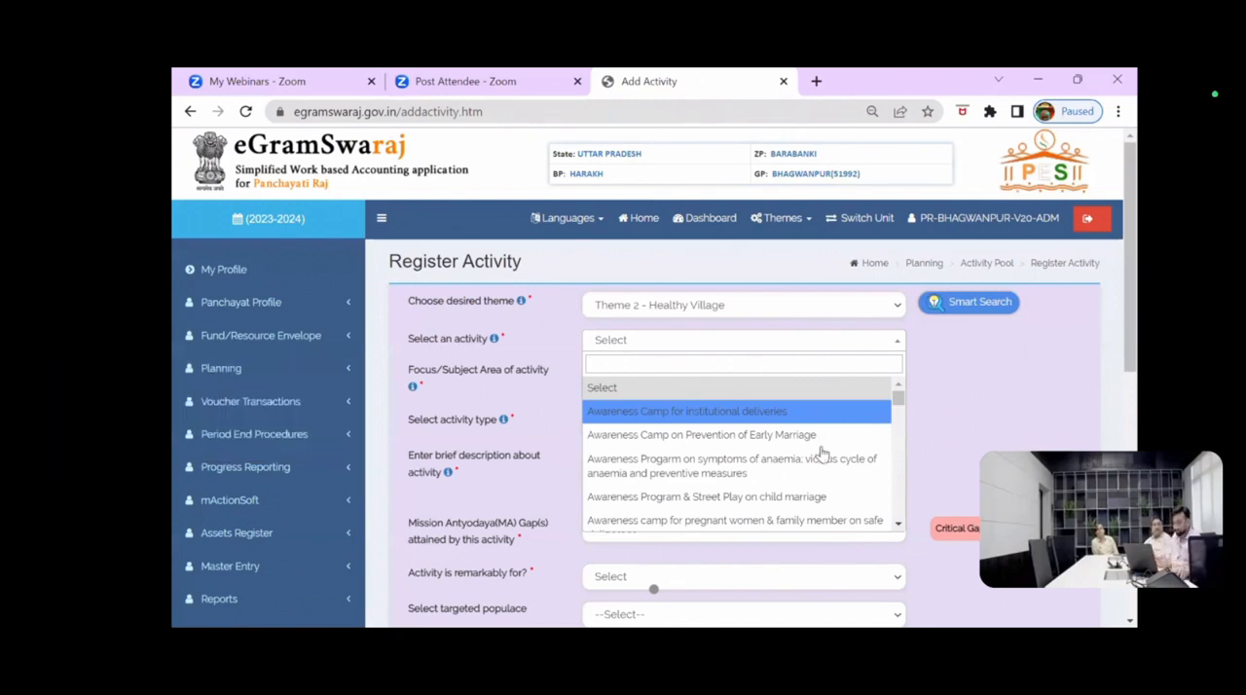
pyautogui.scroll(-1, 716, 477)
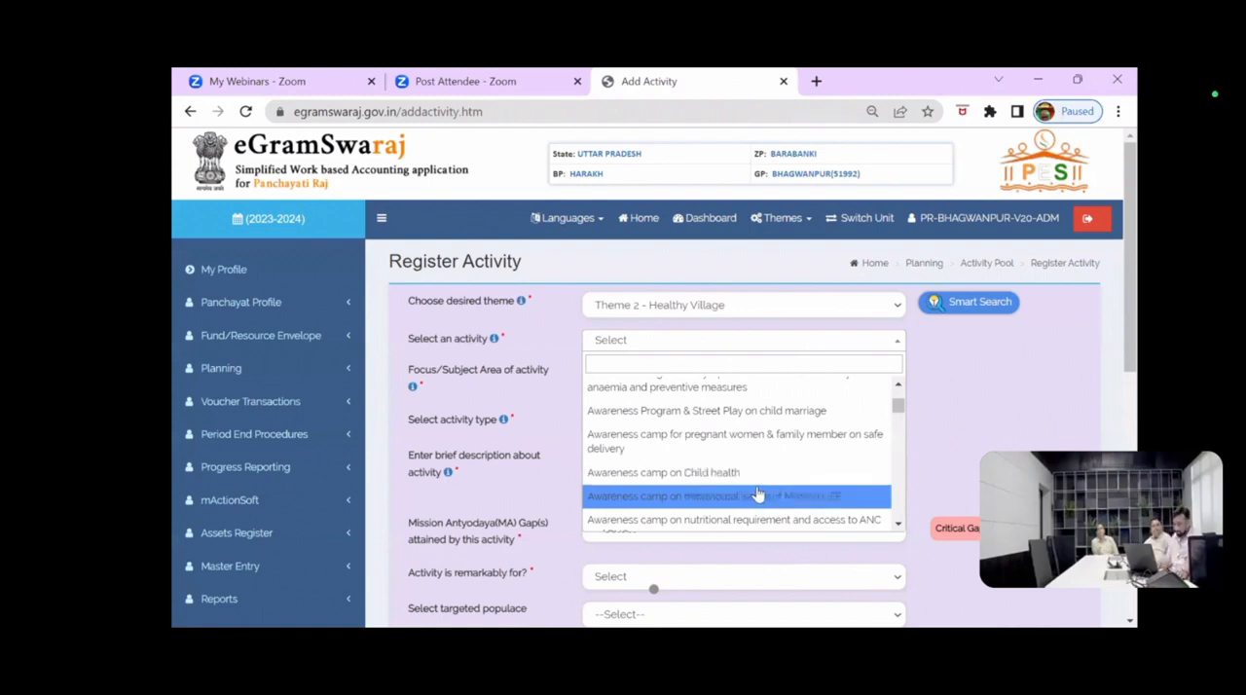
pyautogui.scroll(-1, 710, 491)
pyautogui.scroll(-2, 694, 485)
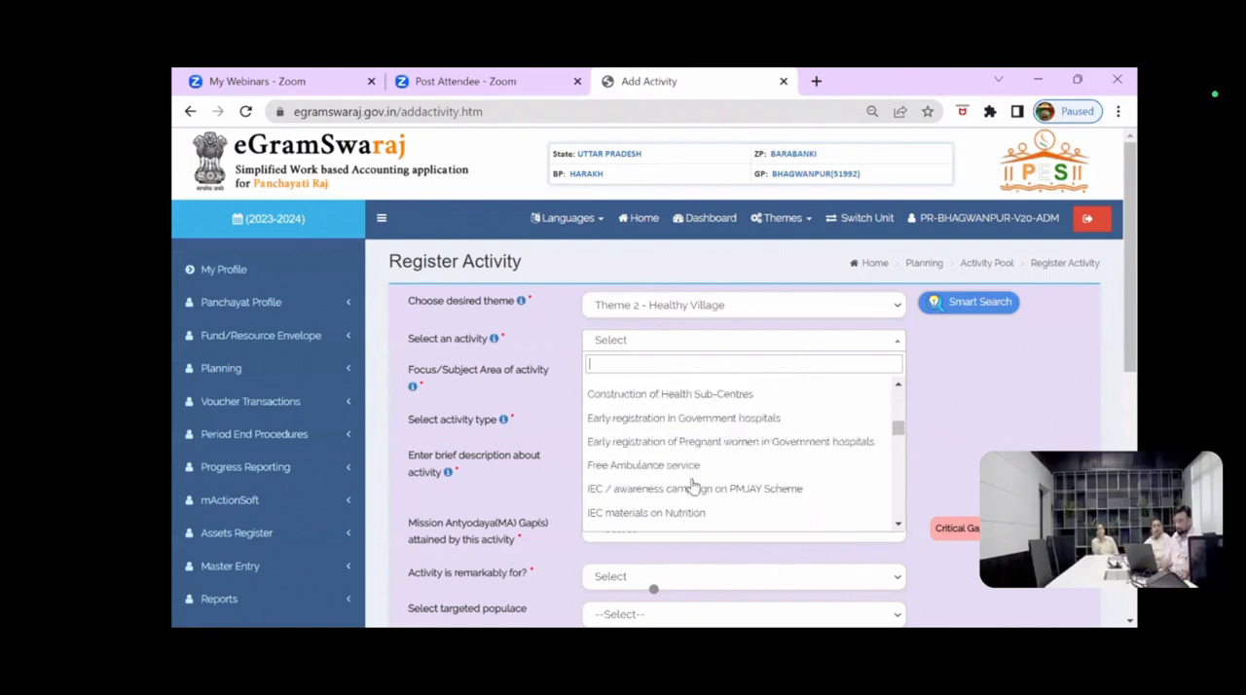
pyautogui.scroll(-1, 694, 485)
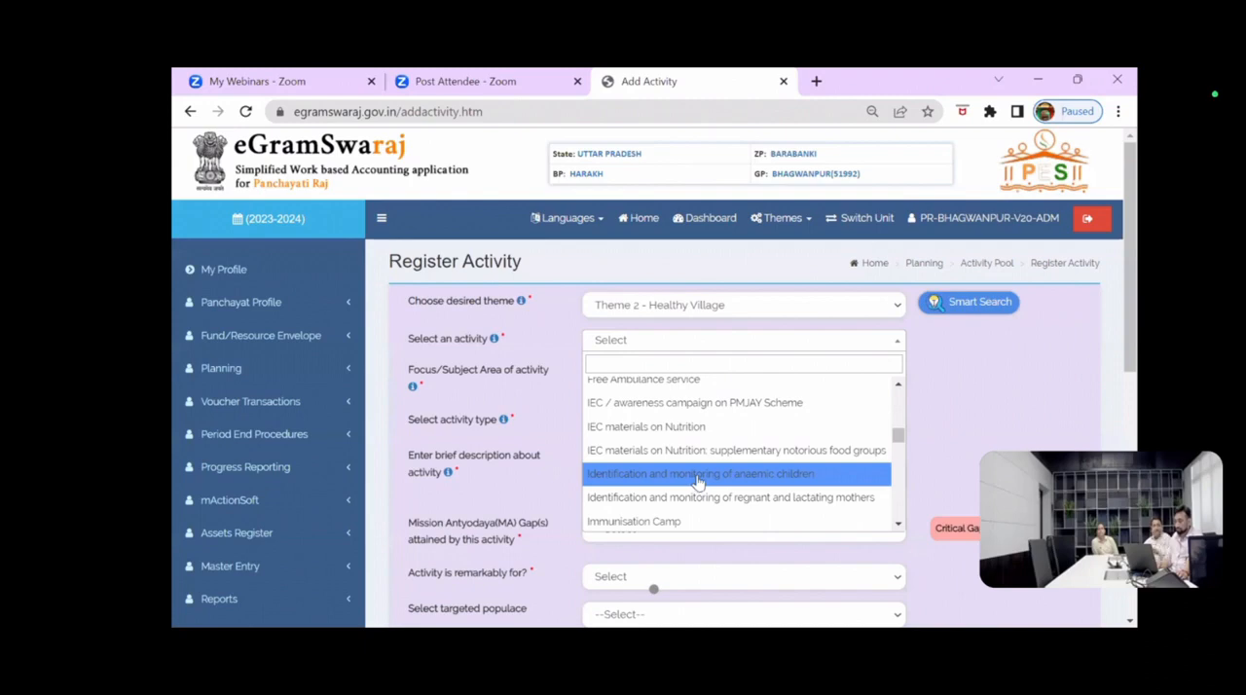
pyautogui.scroll(-2, 697, 482)
pyautogui.scroll(1, 697, 482)
pyautogui.scroll(-1, 697, 482)
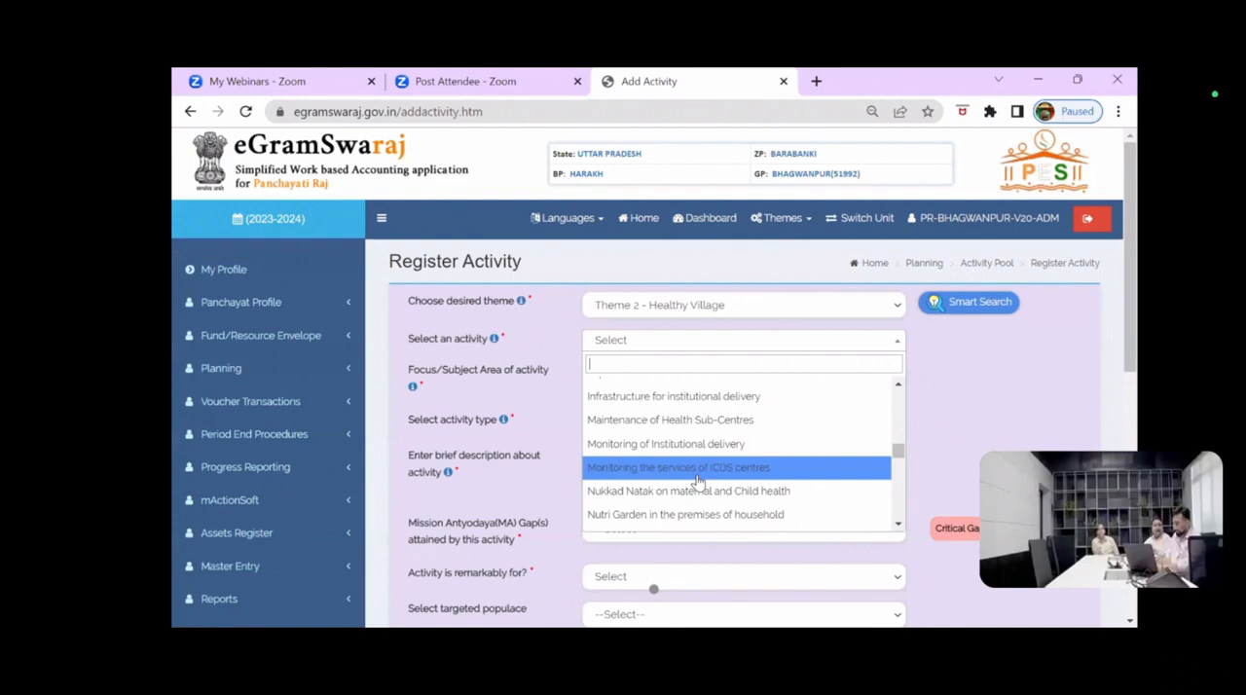
pyautogui.scroll(-3, 687, 460)
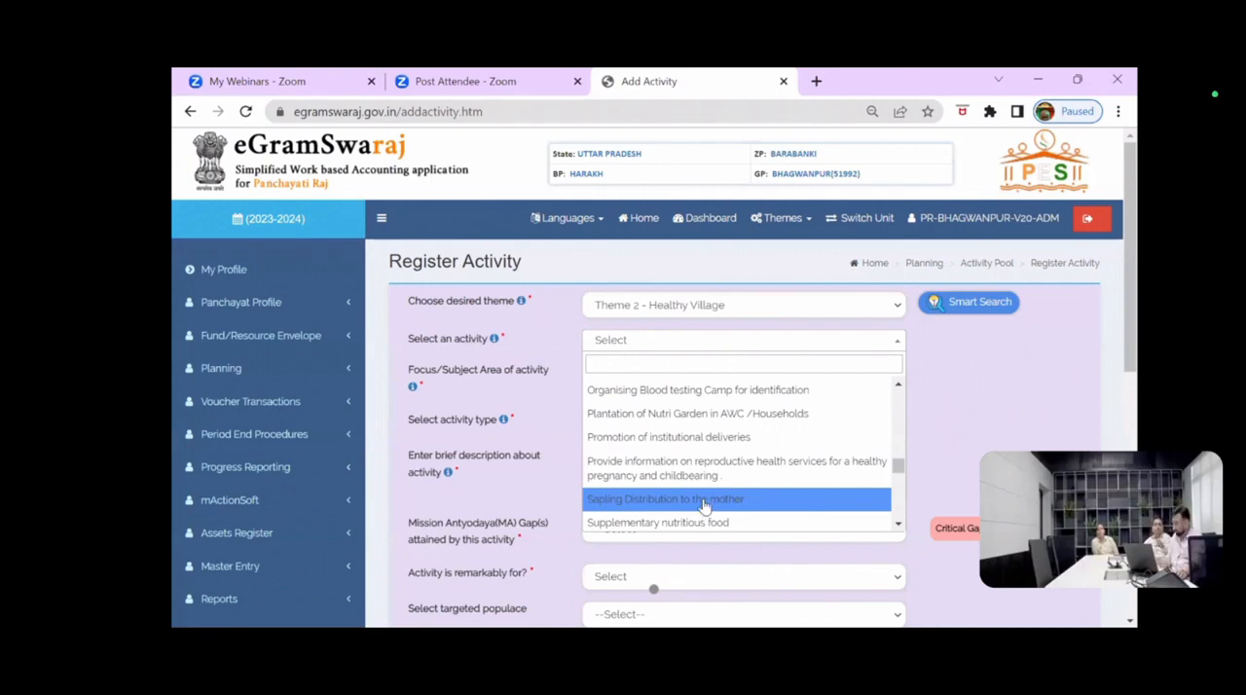
pyautogui.scroll(-2, 703, 504)
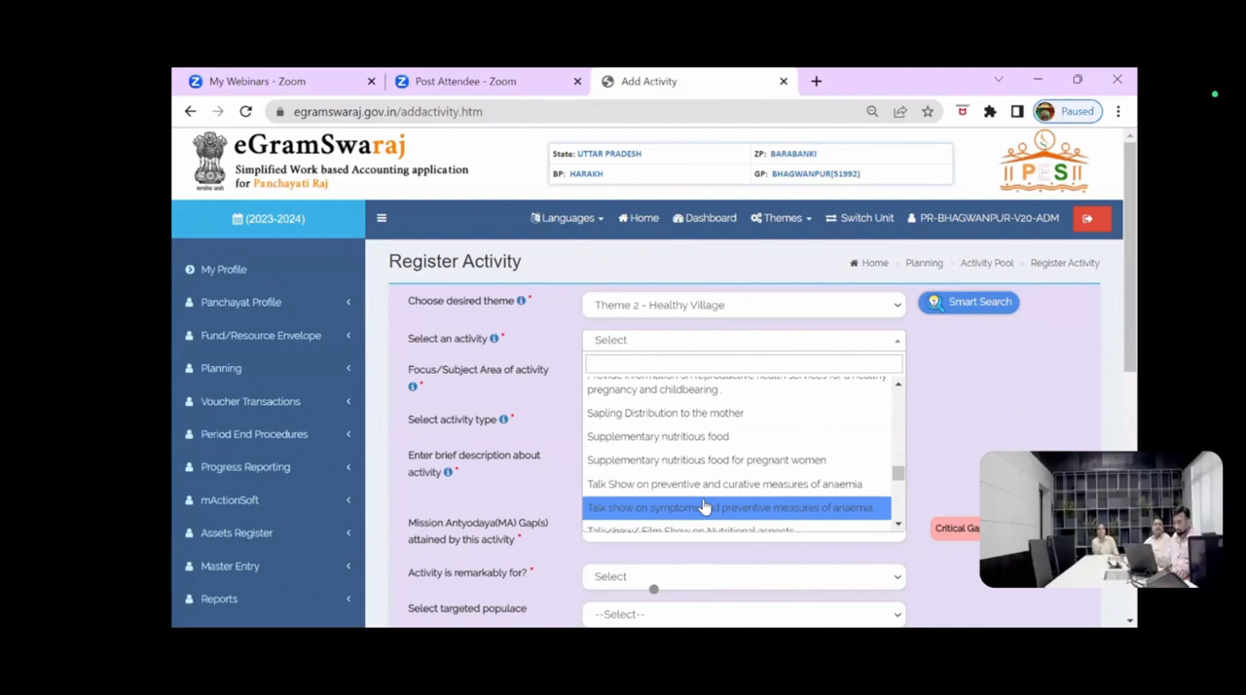
pyautogui.scroll(-3, 696, 499)
pyautogui.scroll(-5, 692, 494)
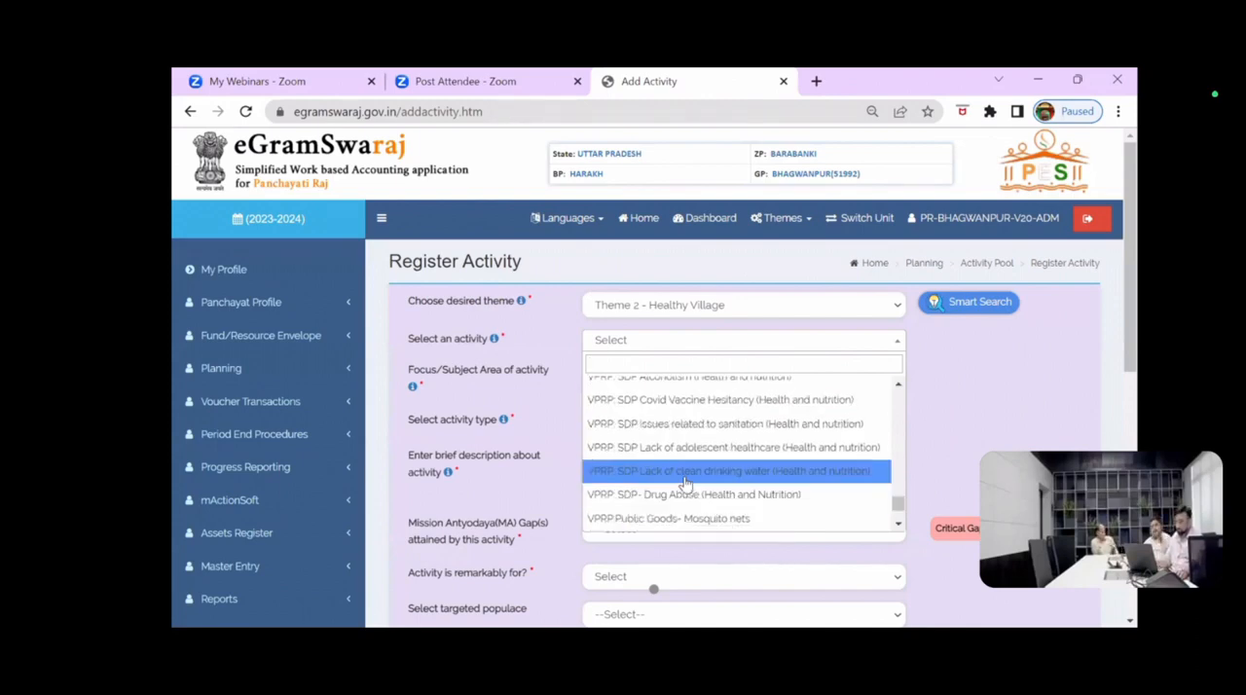
pyautogui.scroll(-3, 693, 279)
pyautogui.scroll(-2, 693, 279)
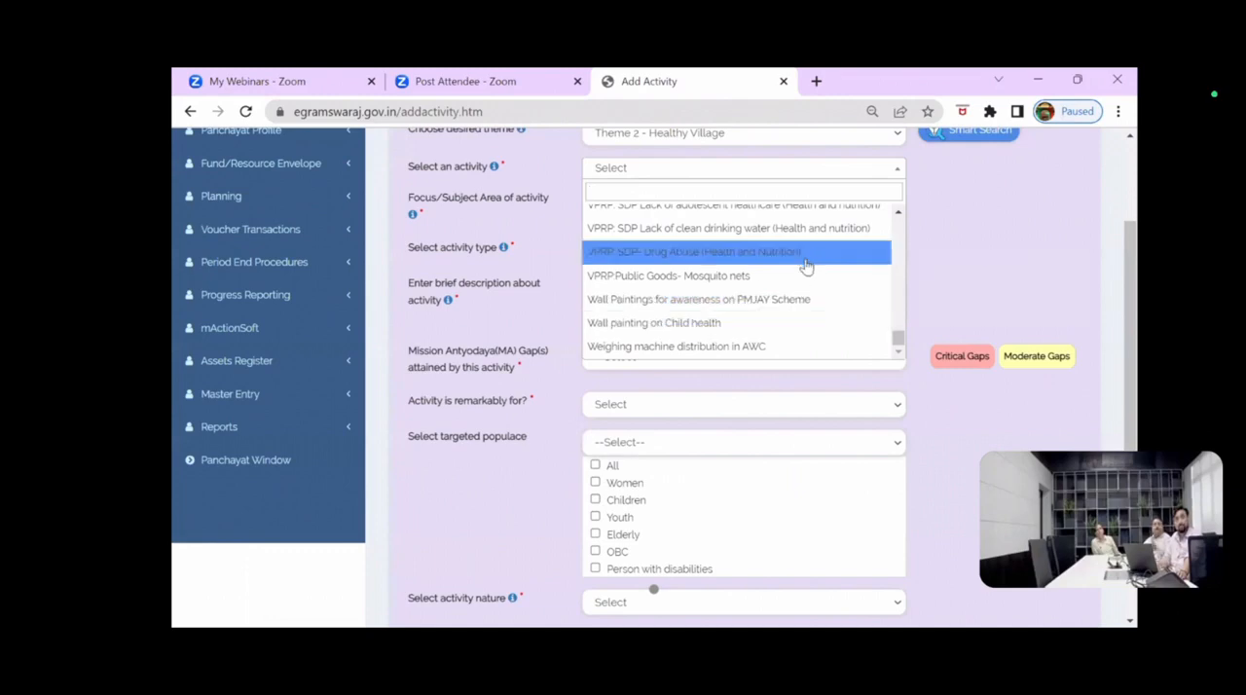
pyautogui.scroll(2, 796, 285)
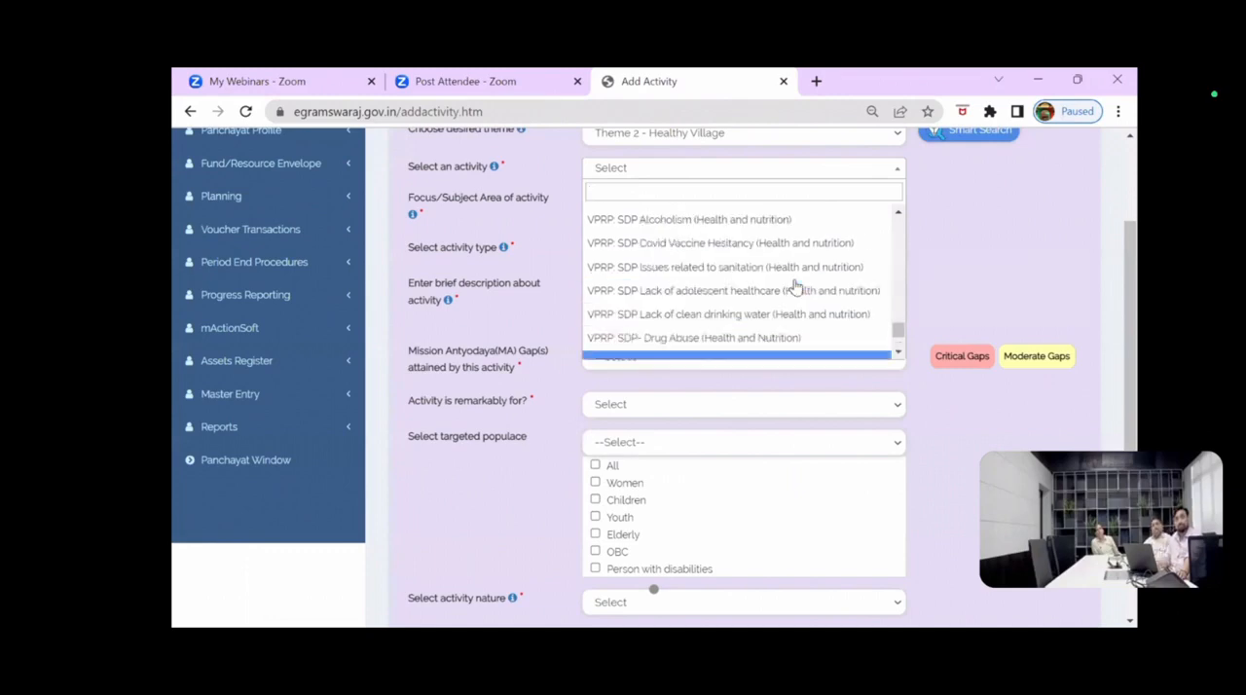
pyautogui.scroll(-4, 796, 284)
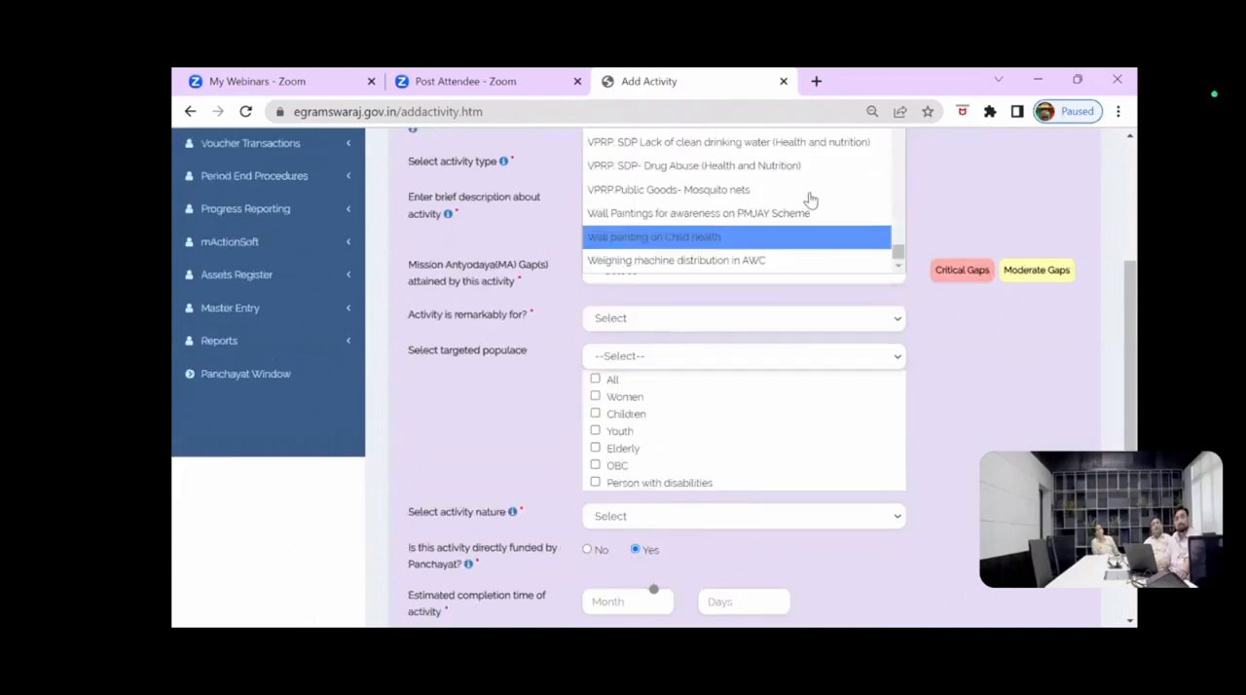
pyautogui.scroll(2, 809, 211)
pyautogui.scroll(3, 812, 211)
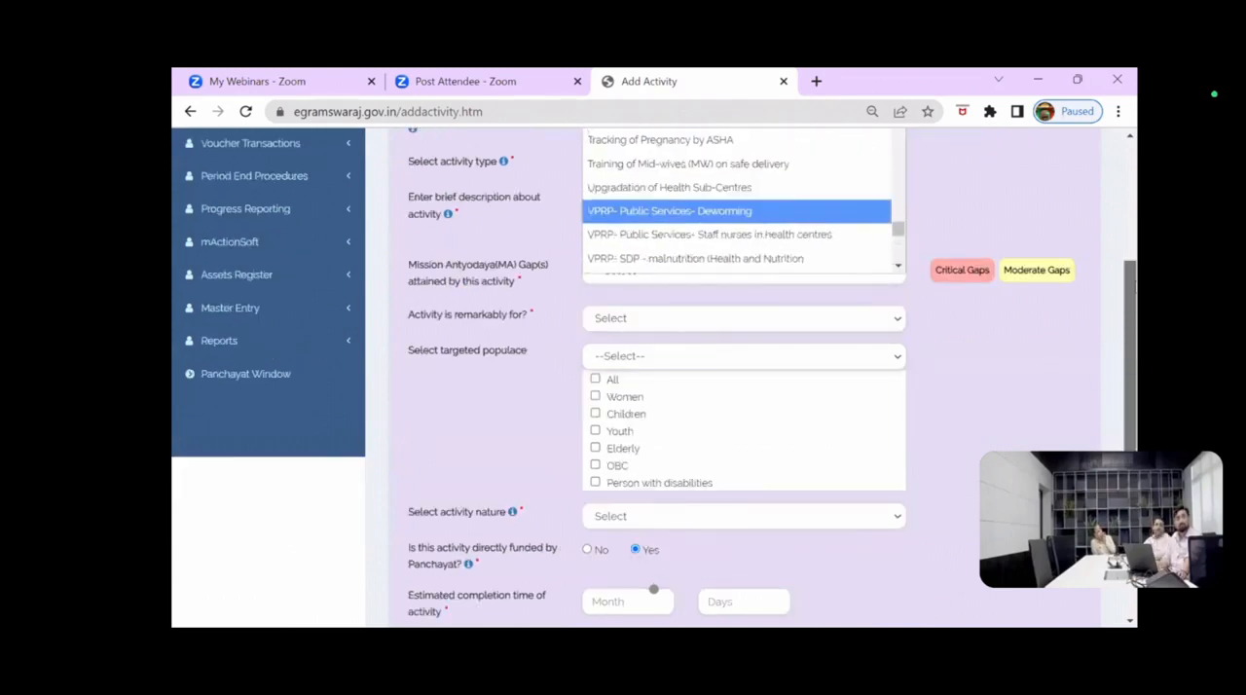
pyautogui.scroll(1, 654, 425)
pyautogui.scroll(3, 653, 424)
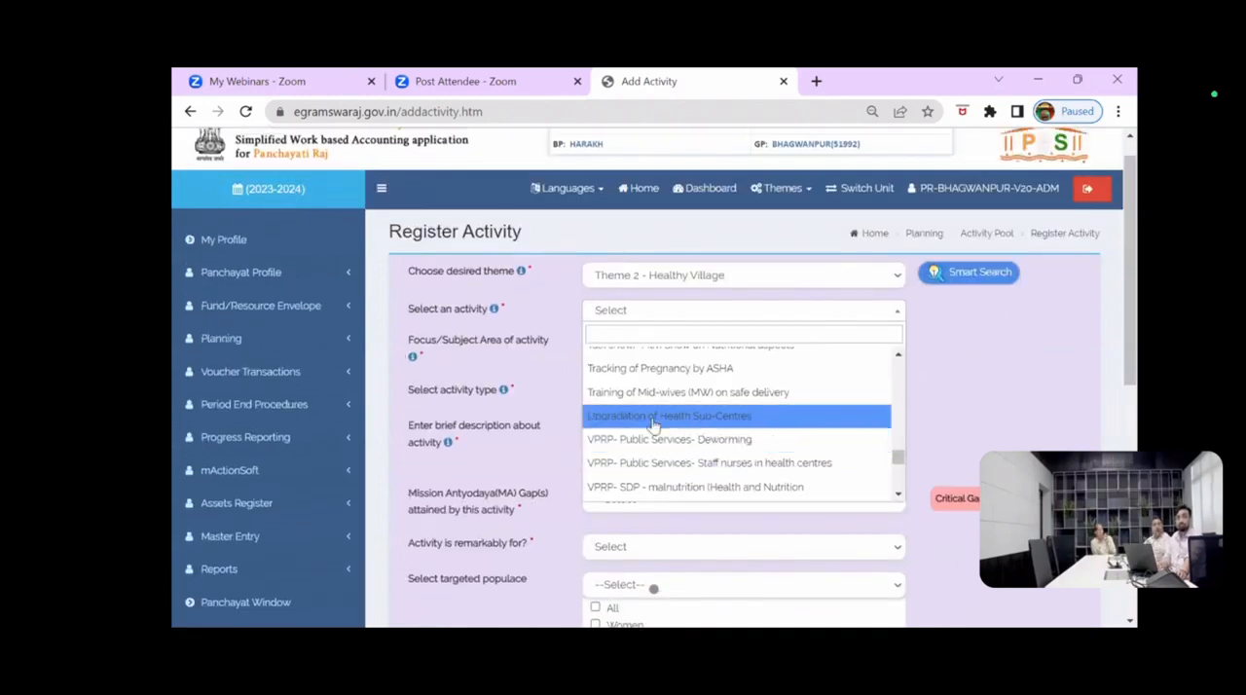
pyautogui.scroll(-5, 653, 424)
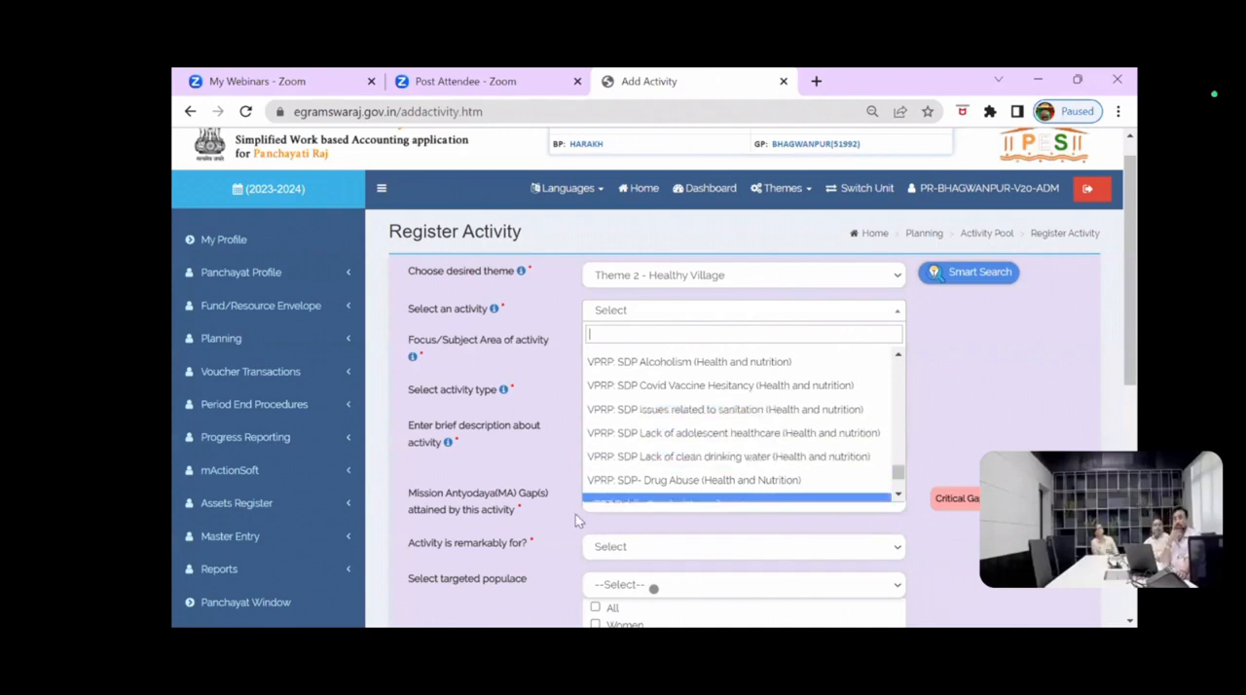
pyautogui.click(597, 249)
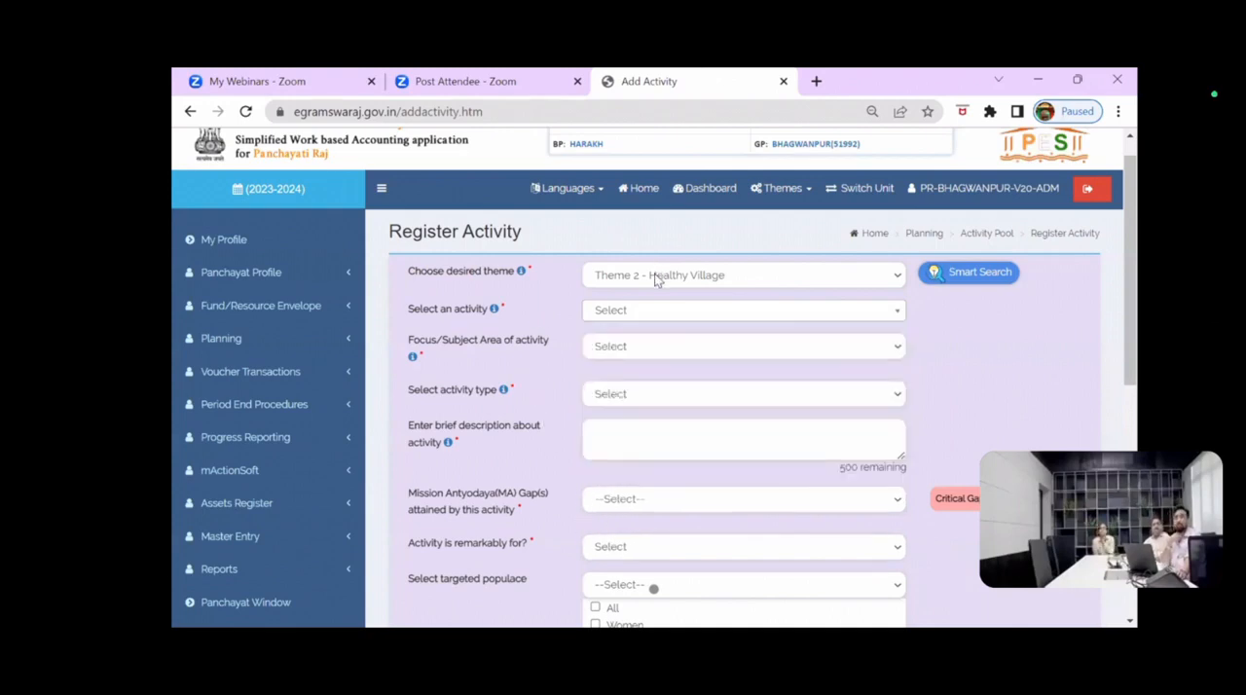
# Step: Change the desired theme to Theme 6 - Self-sufficient Infrastructure in Village
pyautogui.click(657, 279)
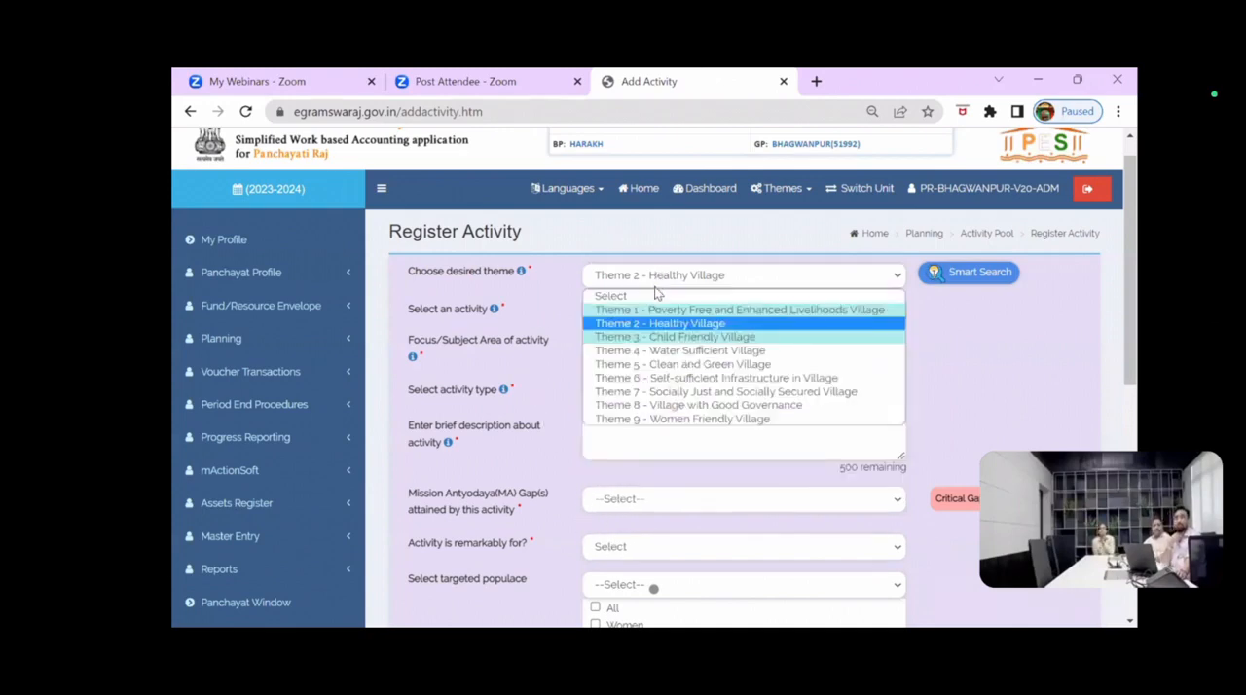
pyautogui.click(679, 378)
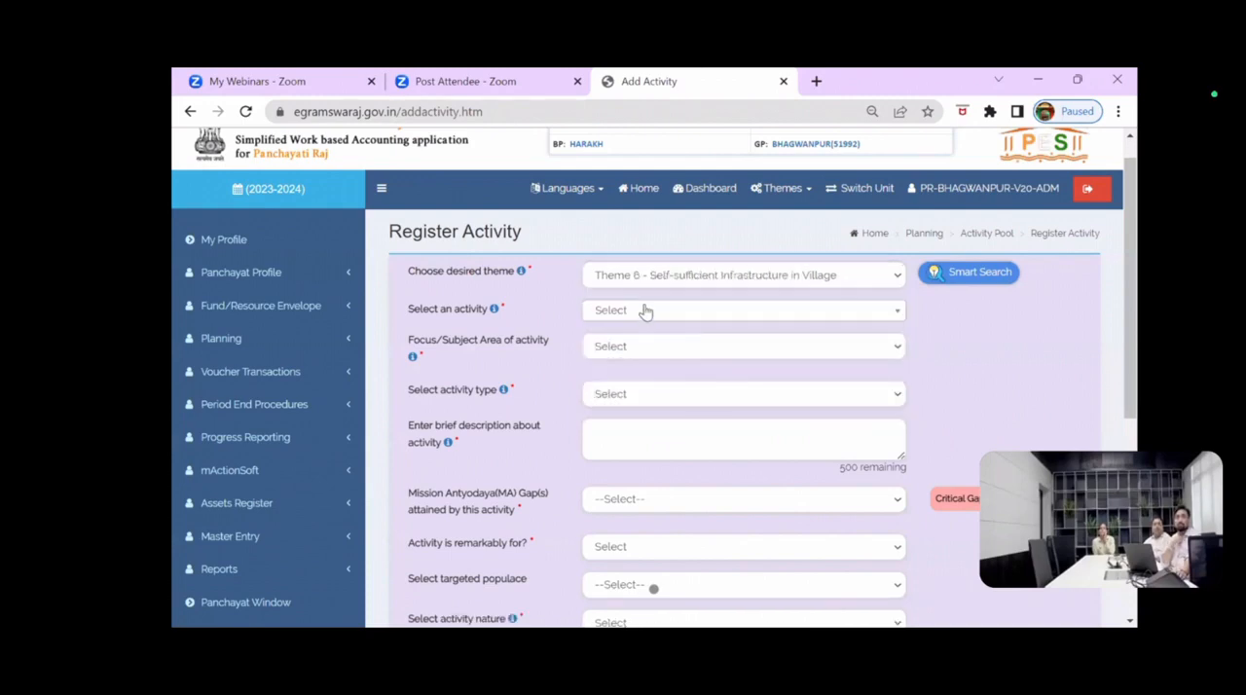
# Step: Examine the activities offered for Theme 6, from the construction and procurement works through the VPRP public goods and services entries
pyautogui.click(645, 311)
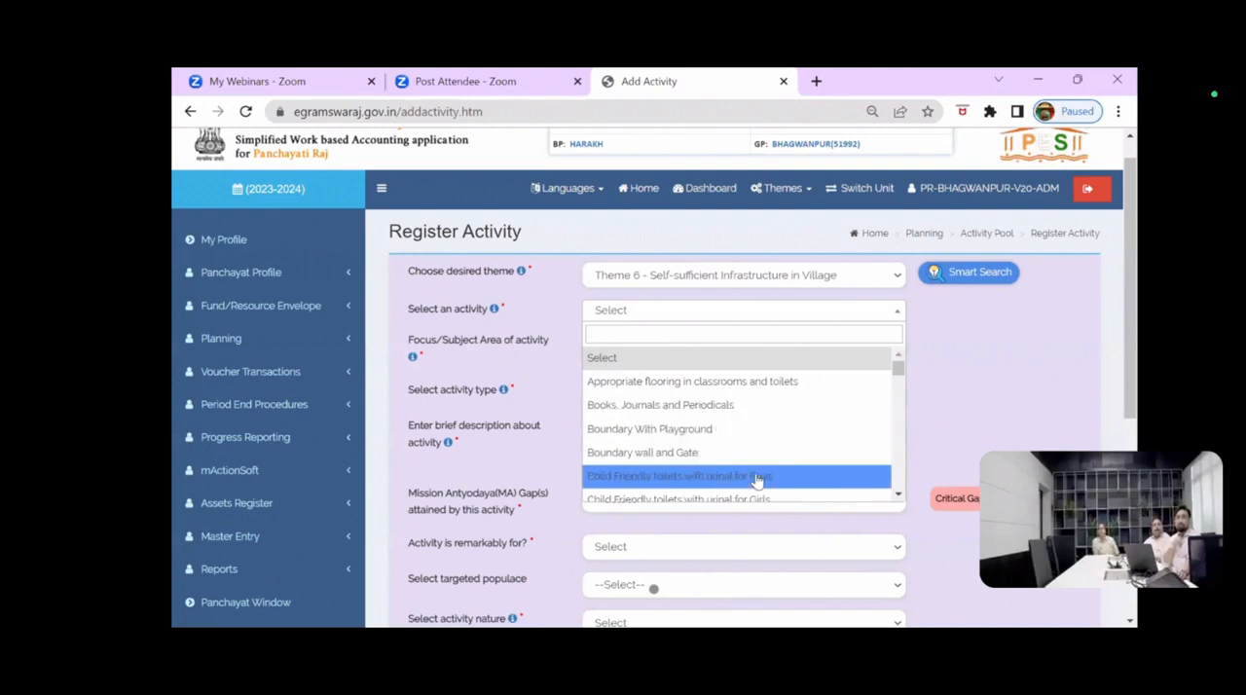
pyautogui.scroll(-1, 756, 481)
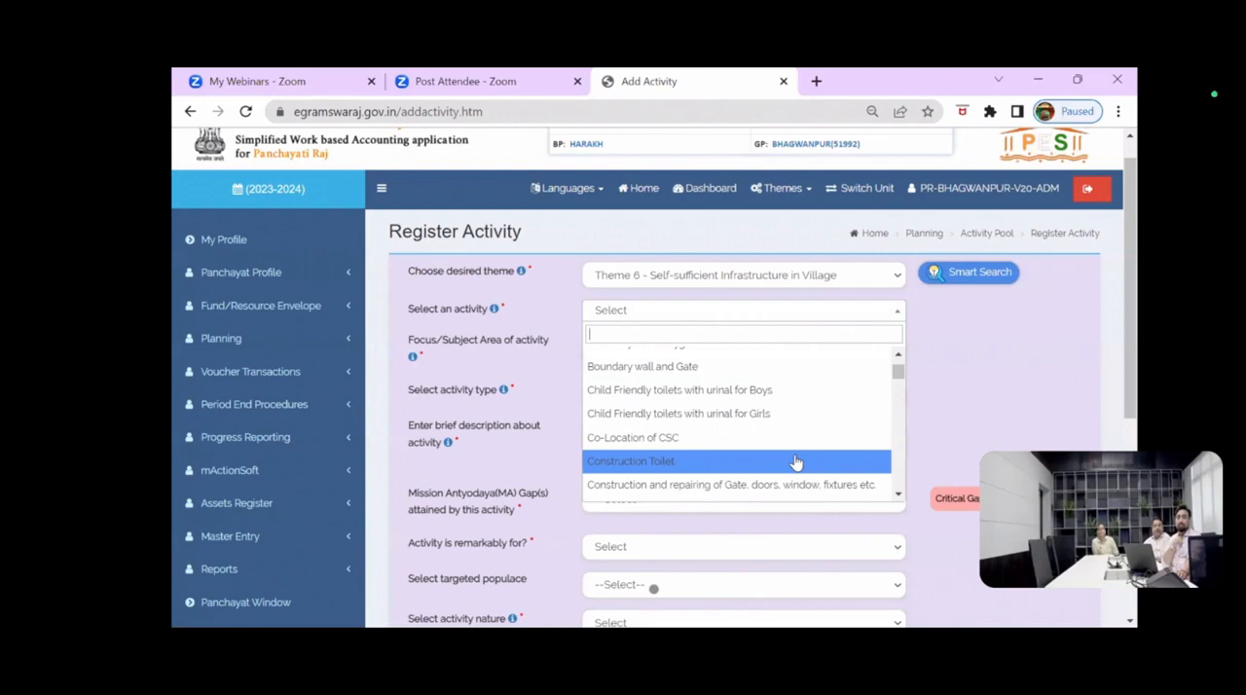
pyautogui.scroll(-1, 797, 461)
pyautogui.scroll(-1, 797, 462)
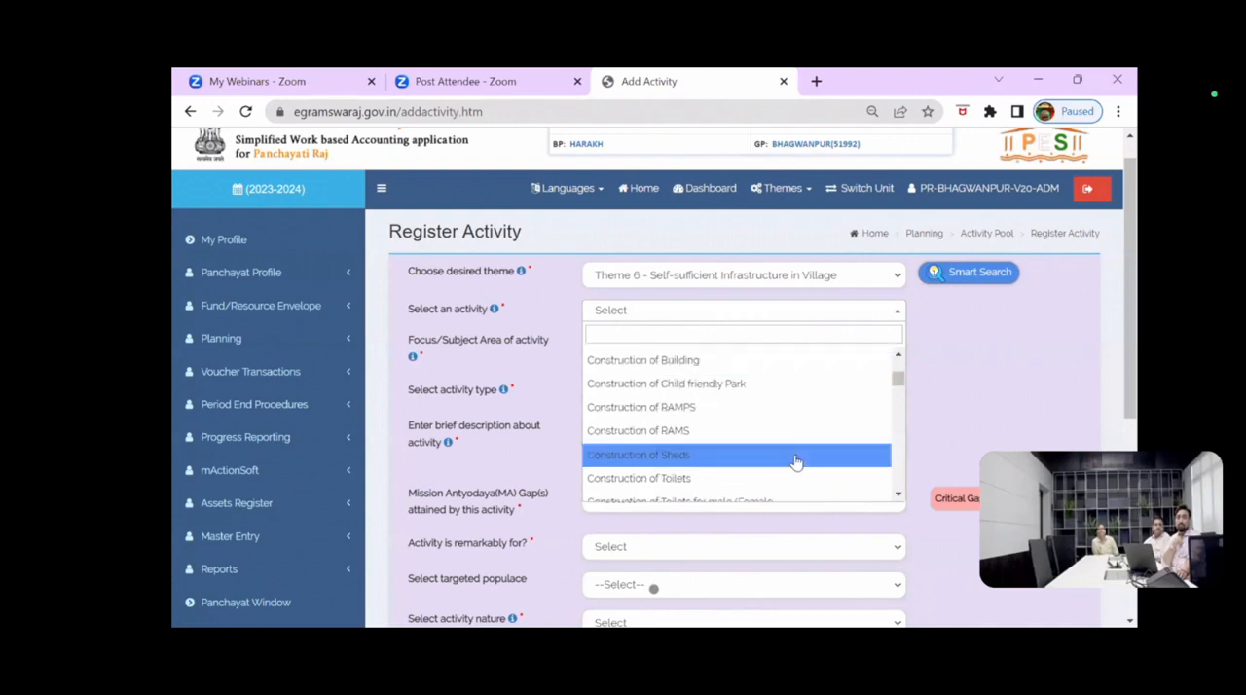
pyautogui.scroll(-1, 797, 462)
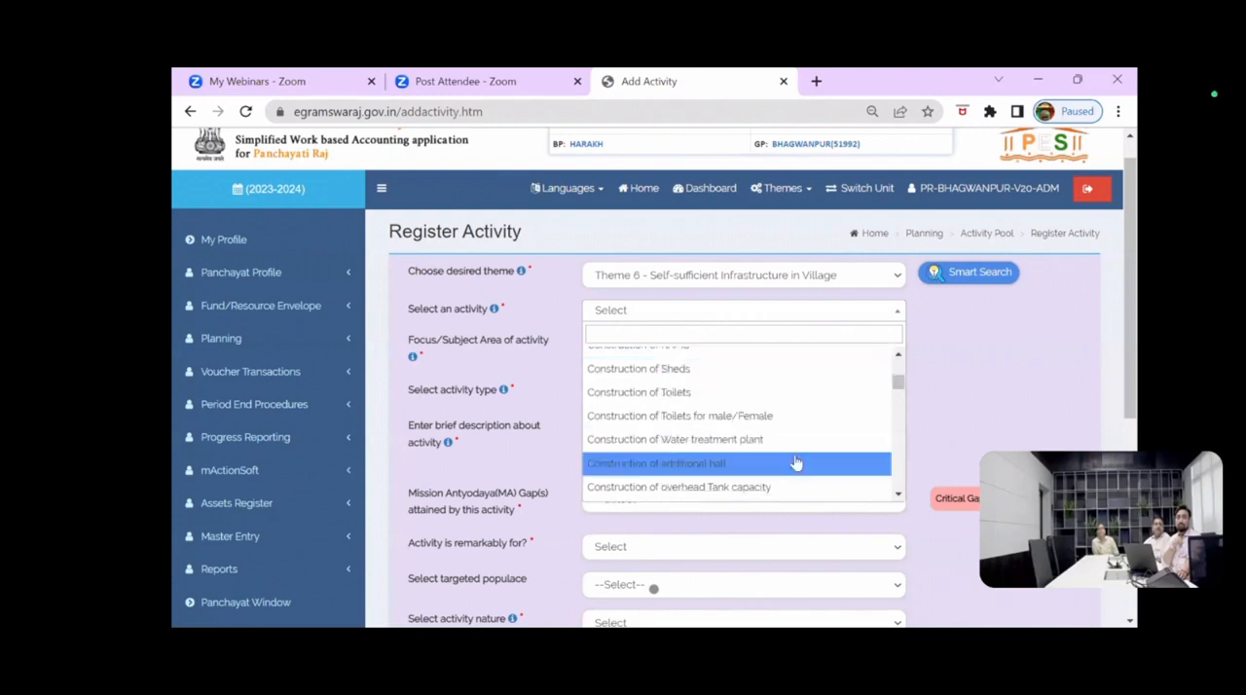
pyautogui.scroll(-1, 796, 461)
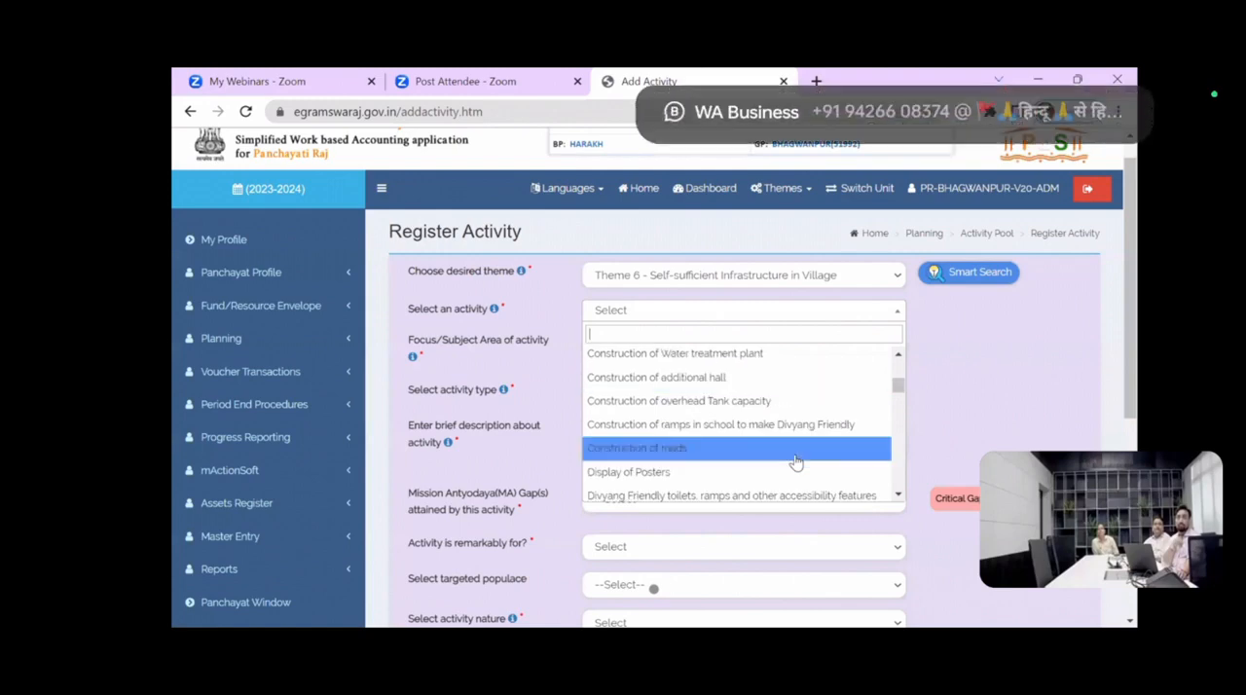
pyautogui.scroll(-1, 797, 462)
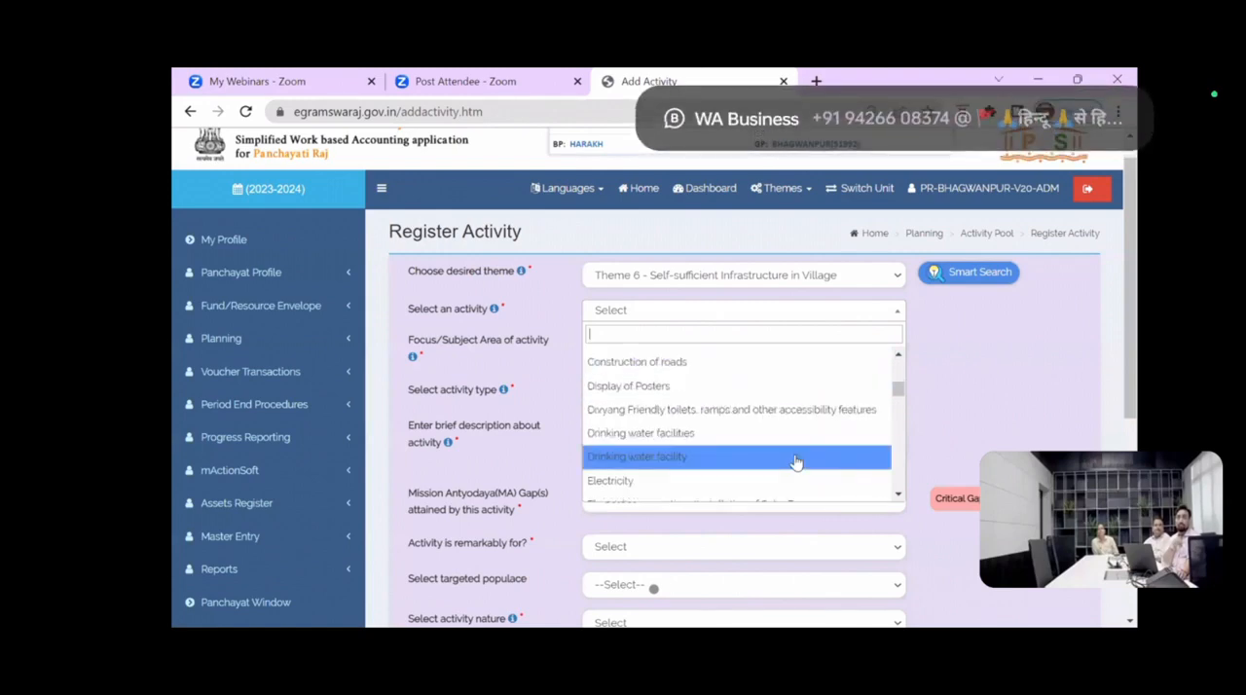
pyautogui.scroll(-1, 796, 461)
pyautogui.scroll(-5, 796, 461)
pyautogui.scroll(-6, 797, 461)
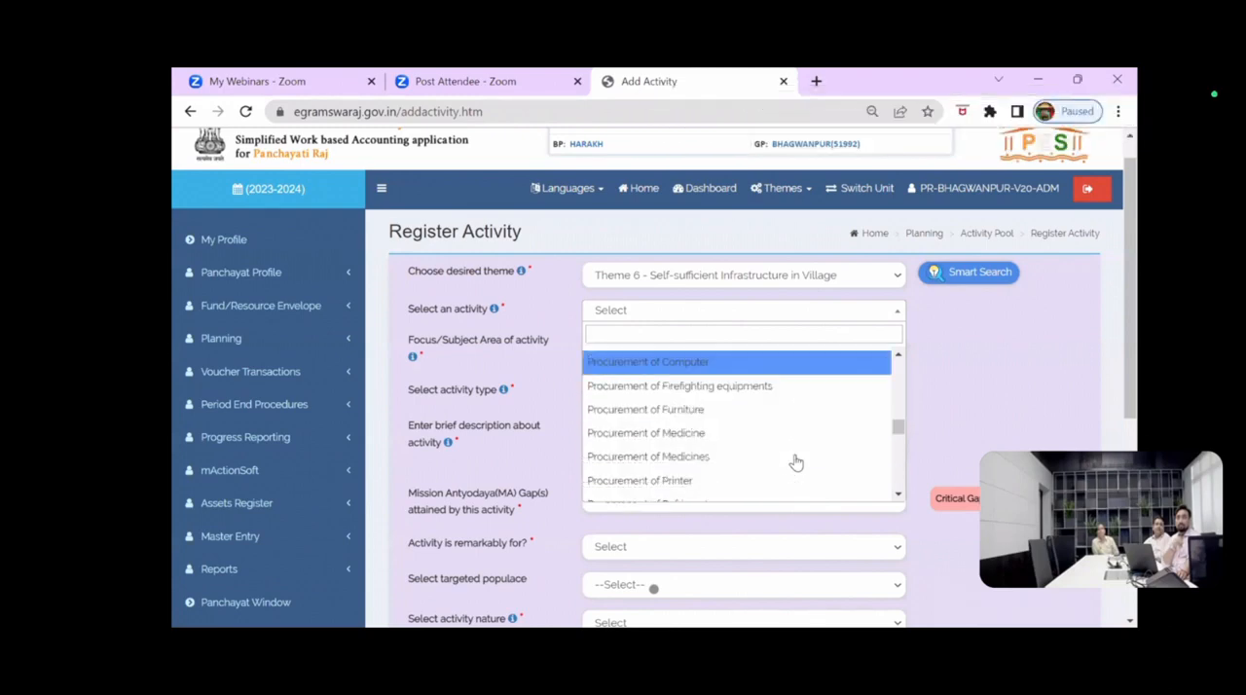
pyautogui.scroll(-3, 797, 461)
pyautogui.scroll(-4, 797, 462)
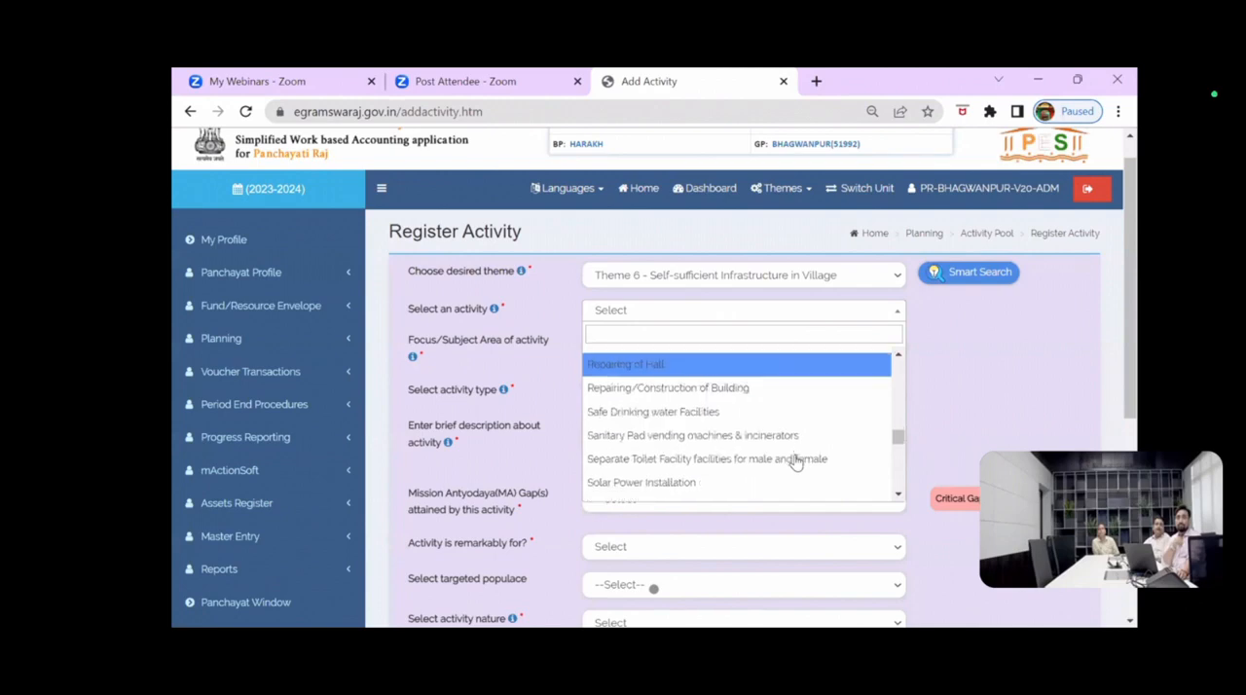
pyautogui.scroll(-2, 796, 462)
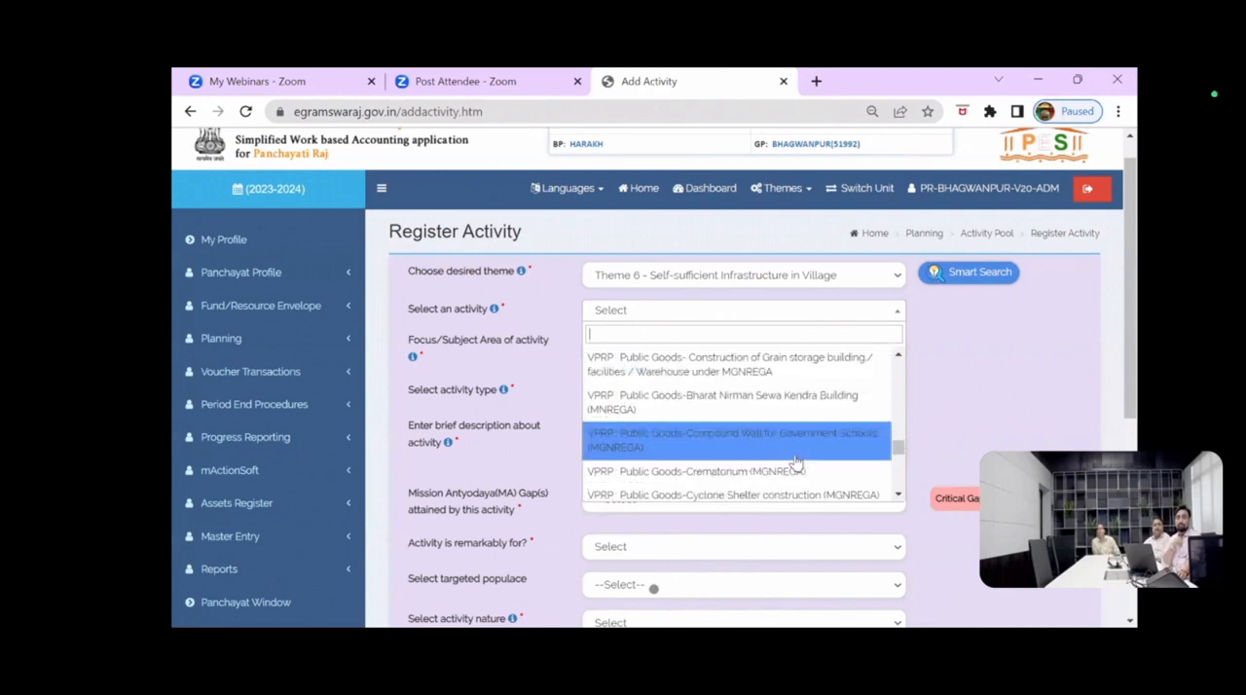
pyautogui.scroll(-4, 796, 461)
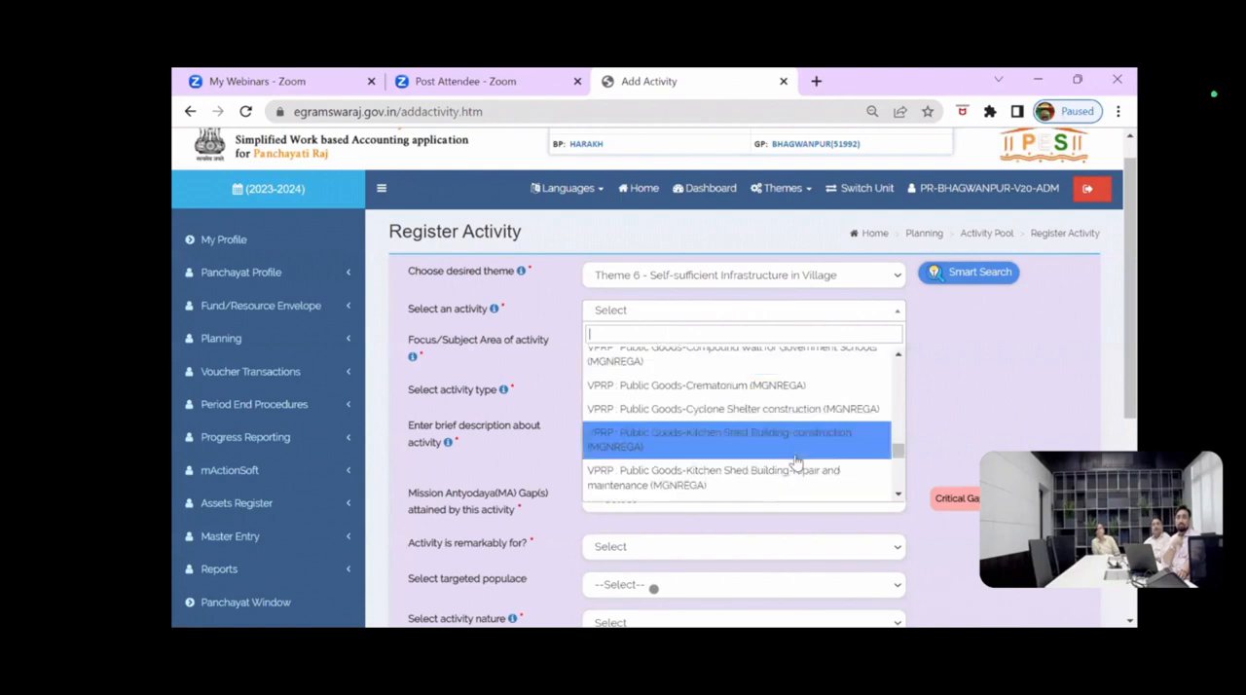
pyautogui.scroll(-2, 797, 461)
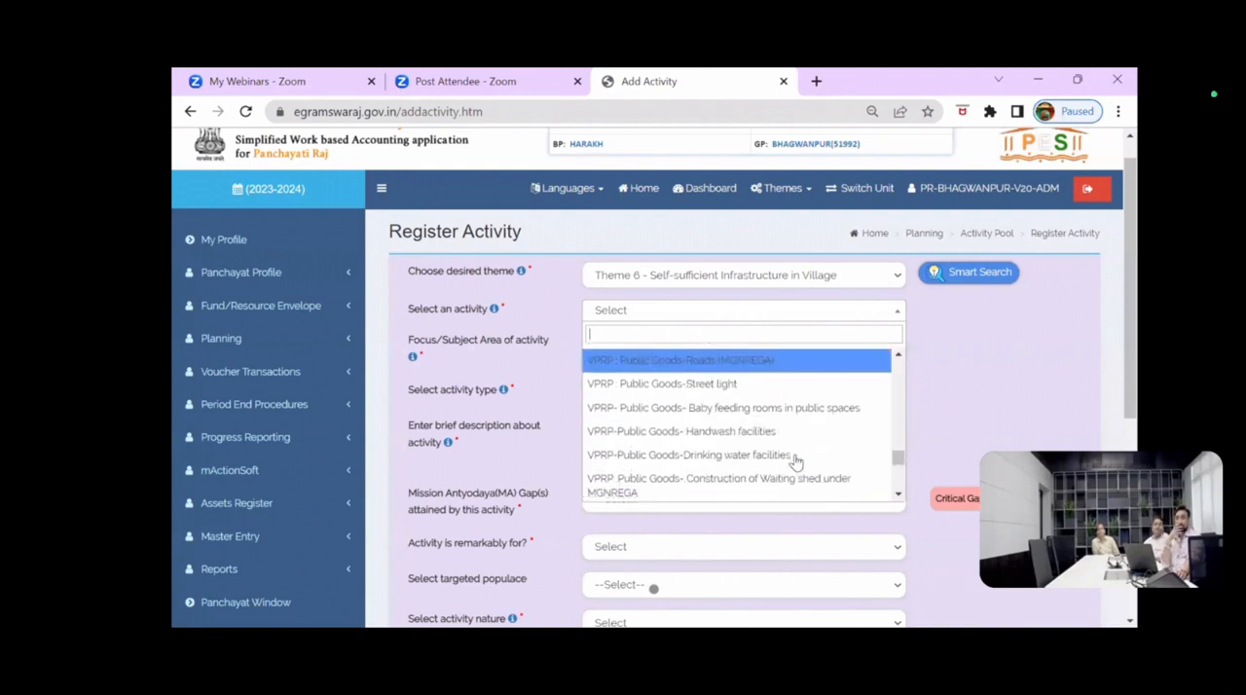
pyautogui.scroll(-2, 796, 462)
pyautogui.scroll(-5, 796, 462)
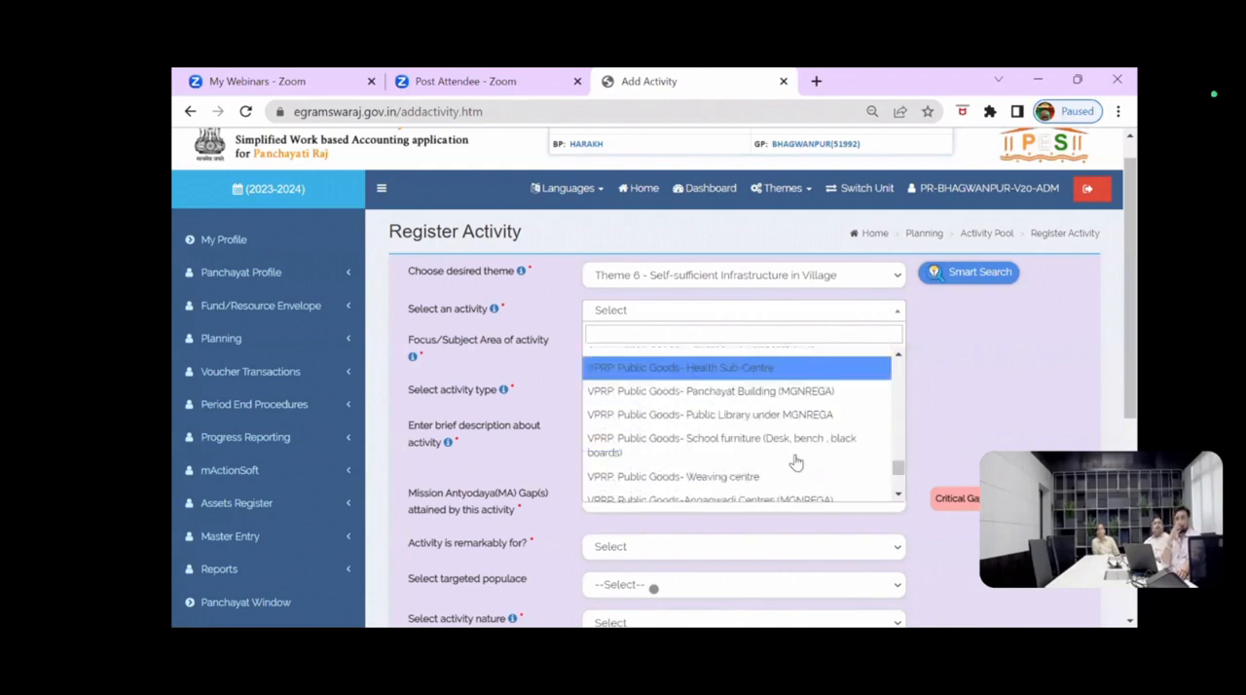
pyautogui.scroll(-6, 797, 462)
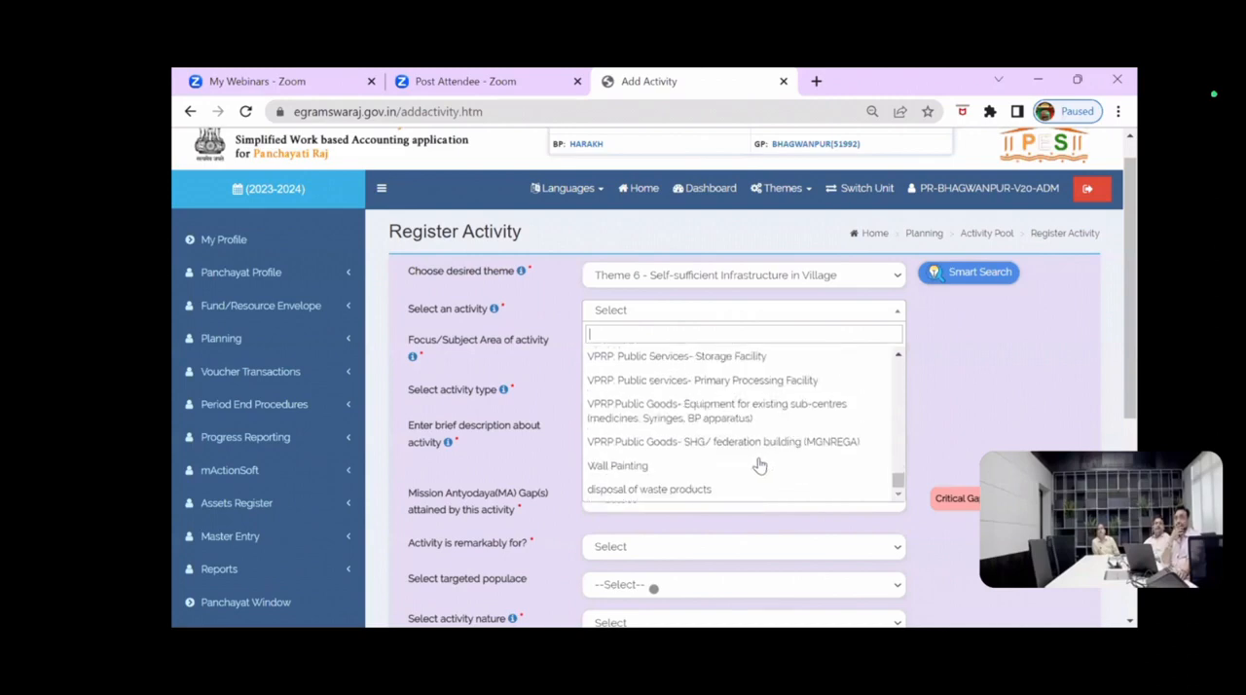
pyautogui.scroll(-2, 687, 370)
pyautogui.scroll(4, 691, 282)
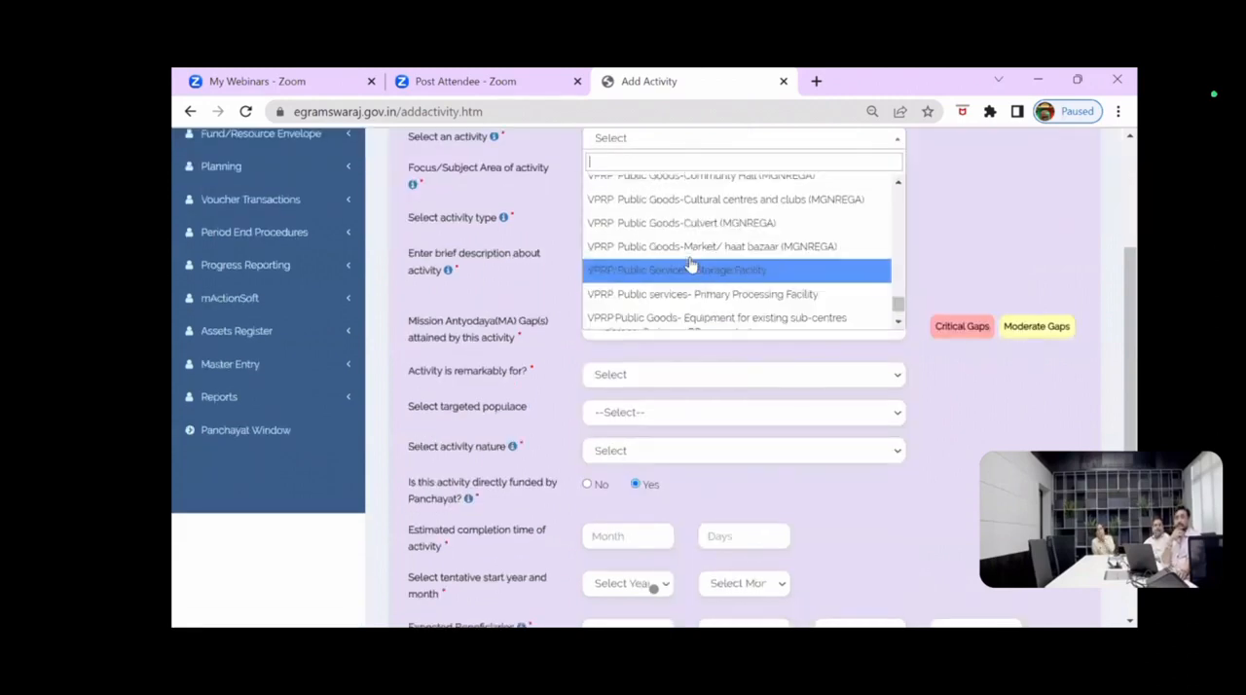
pyautogui.moveTo(1128, 256); pyautogui.dragTo(1128, 151)
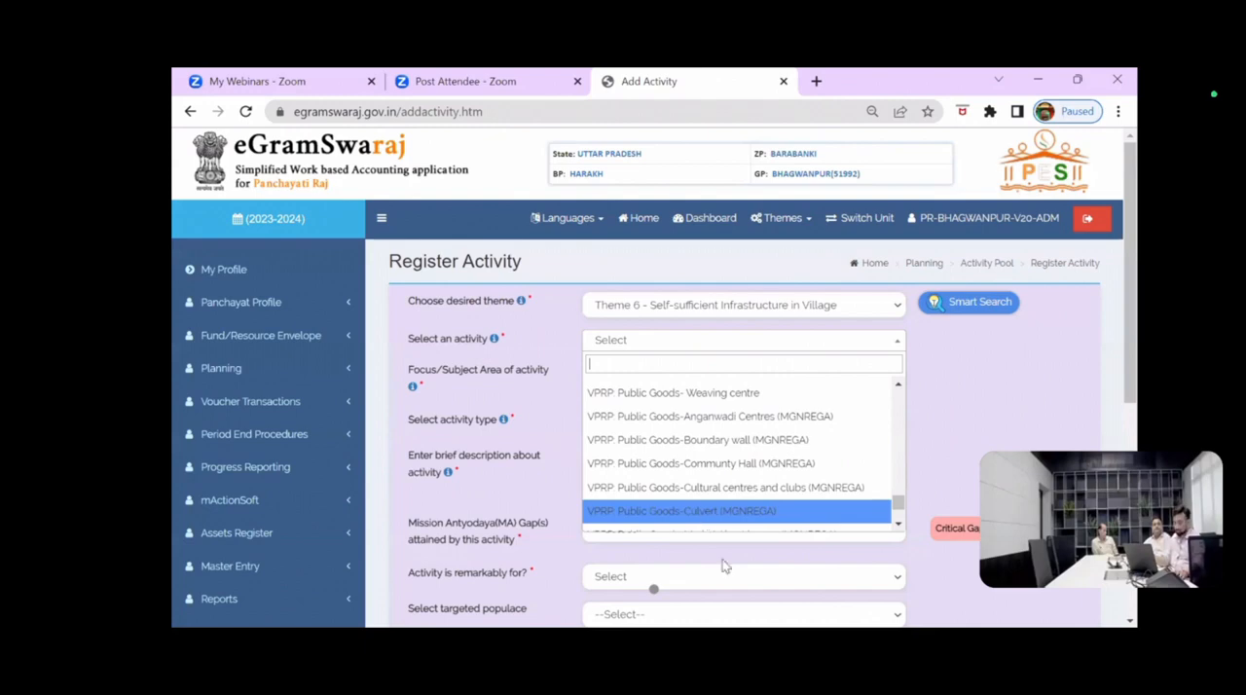
pyautogui.scroll(-1, 718, 469)
pyautogui.scroll(-1, 444, 341)
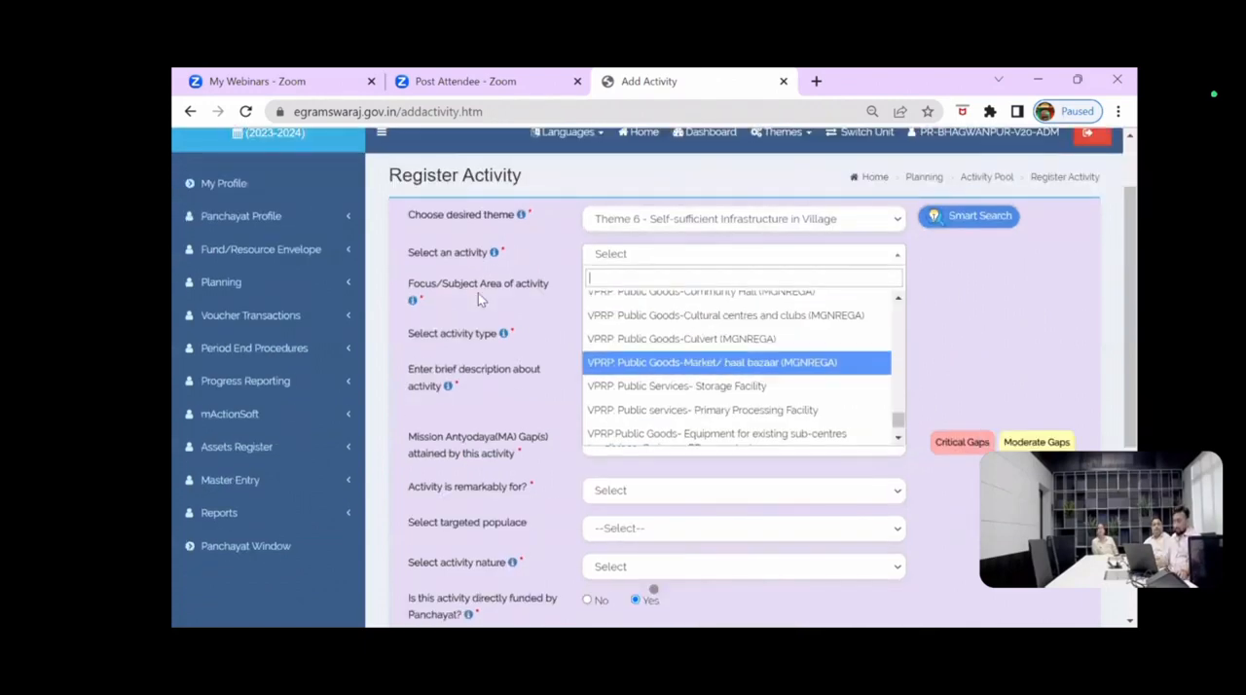
pyautogui.click(517, 277)
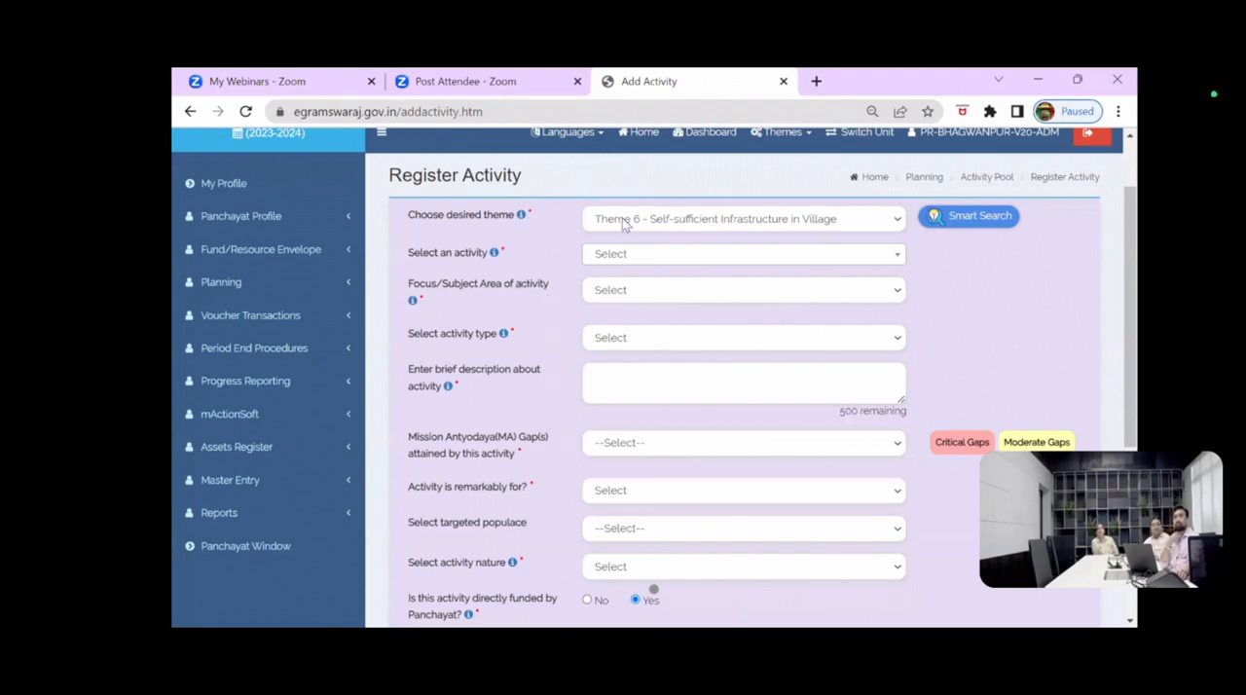
# Step: Choose Boundary wall and Gate as the activity and Health as its focus/subject area
pyautogui.click(624, 255)
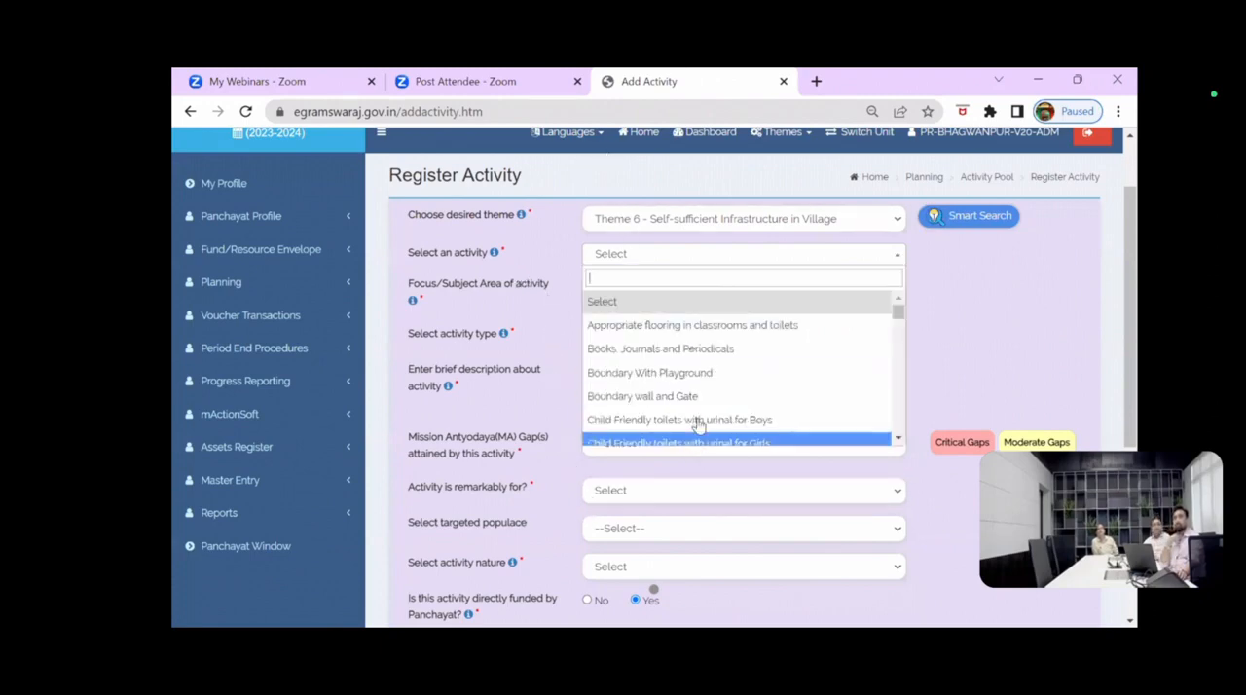
pyautogui.click(672, 398)
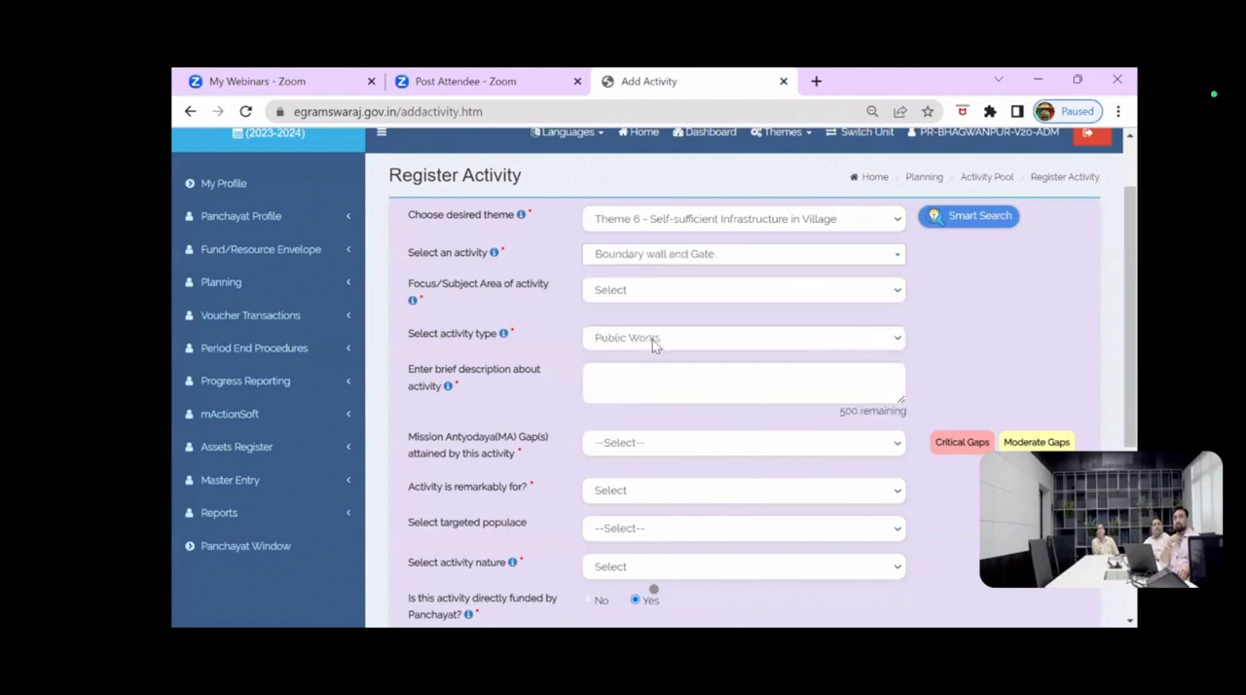
pyautogui.click(628, 292)
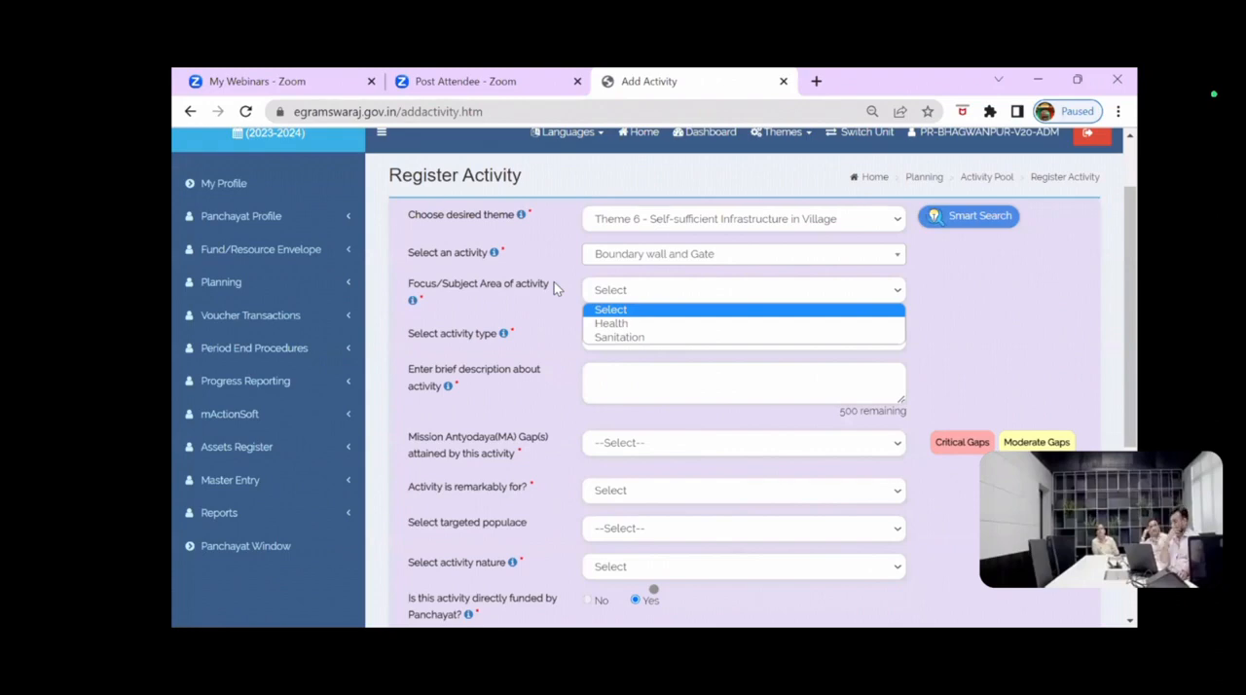
pyautogui.click(615, 327)
# Step: Set the activity type to Public Works and enter "text" as the brief description
pyautogui.scroll(-1, 615, 255)
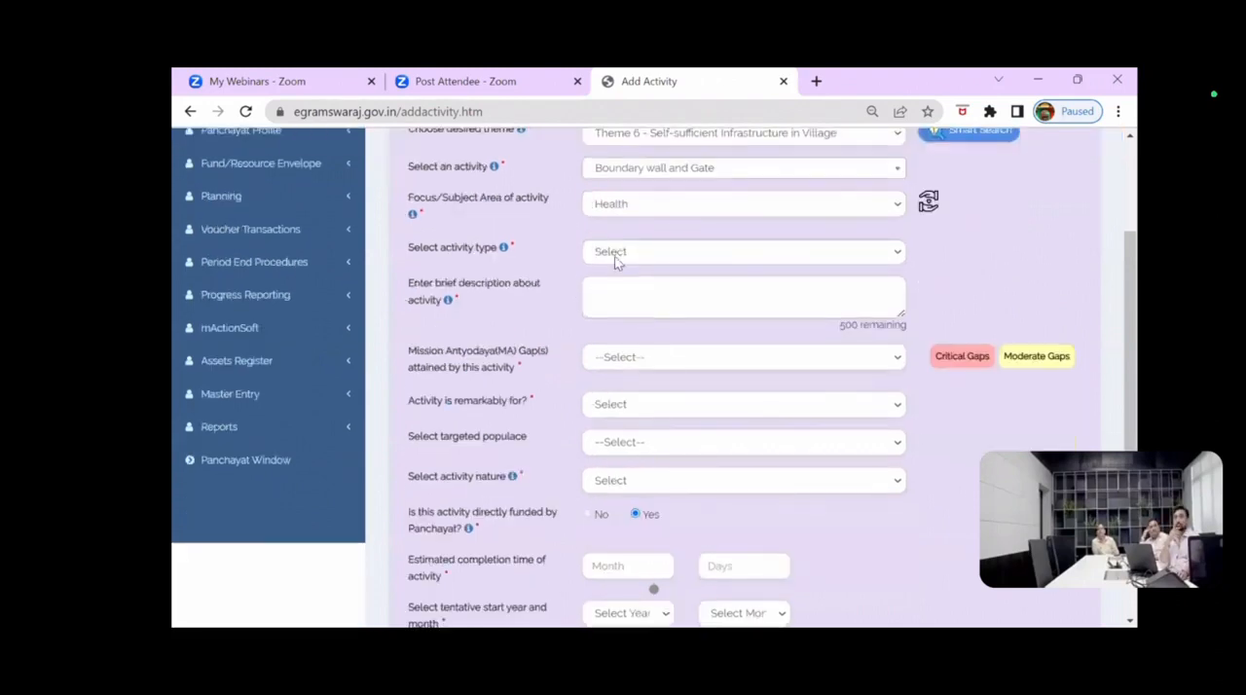
pyautogui.click(616, 254)
pyautogui.click(617, 285)
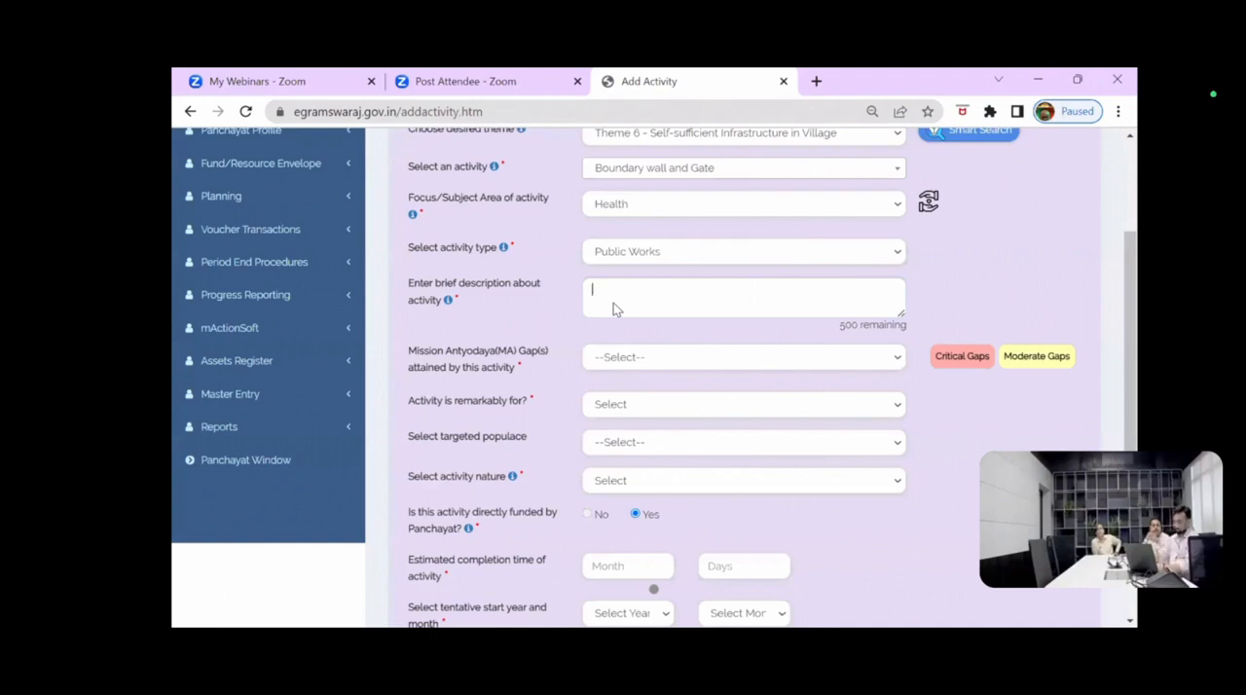
pyautogui.write('text')
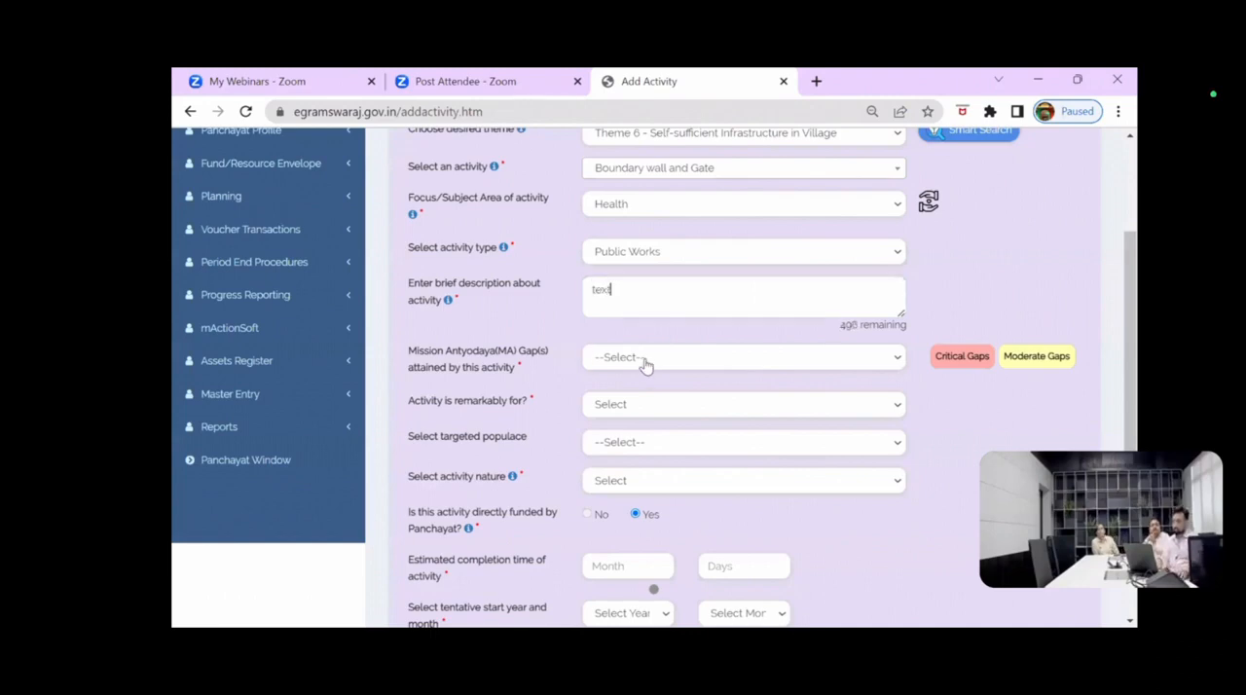
# Step: Try Availability of Jan Aushadhi Kendra as the Mission Antyodaya gap, clear it, and select None instead
pyautogui.scroll(-2, 629, 284)
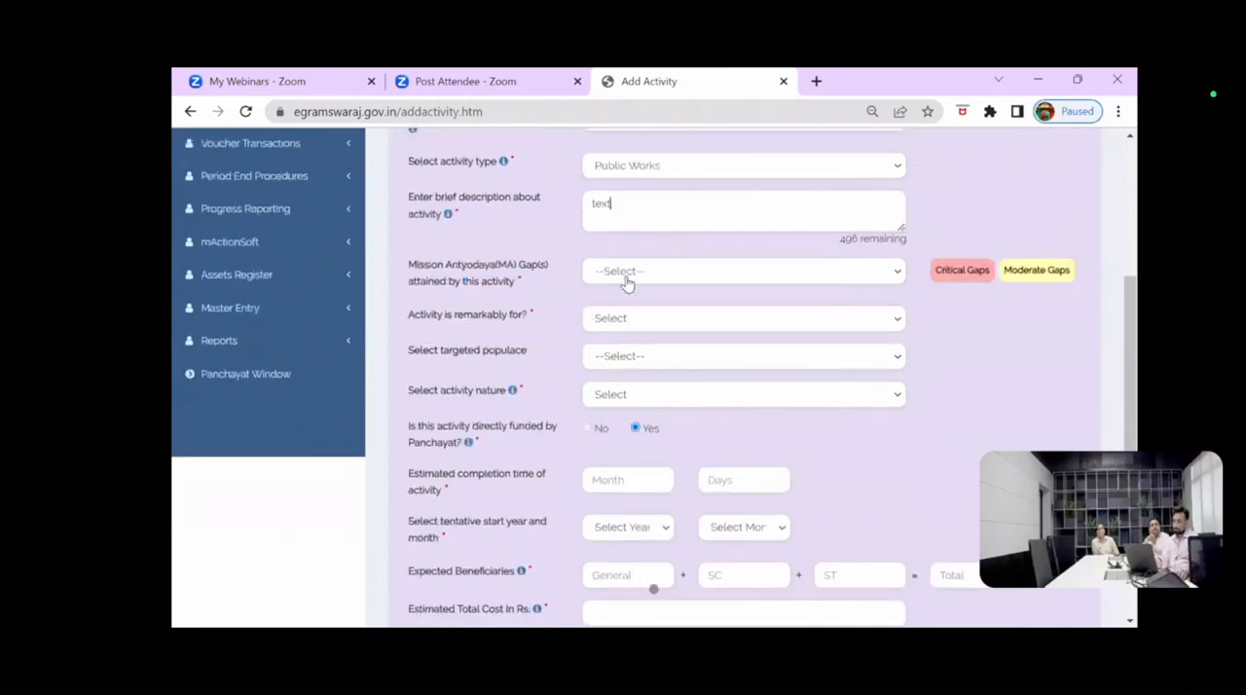
pyautogui.click(627, 282)
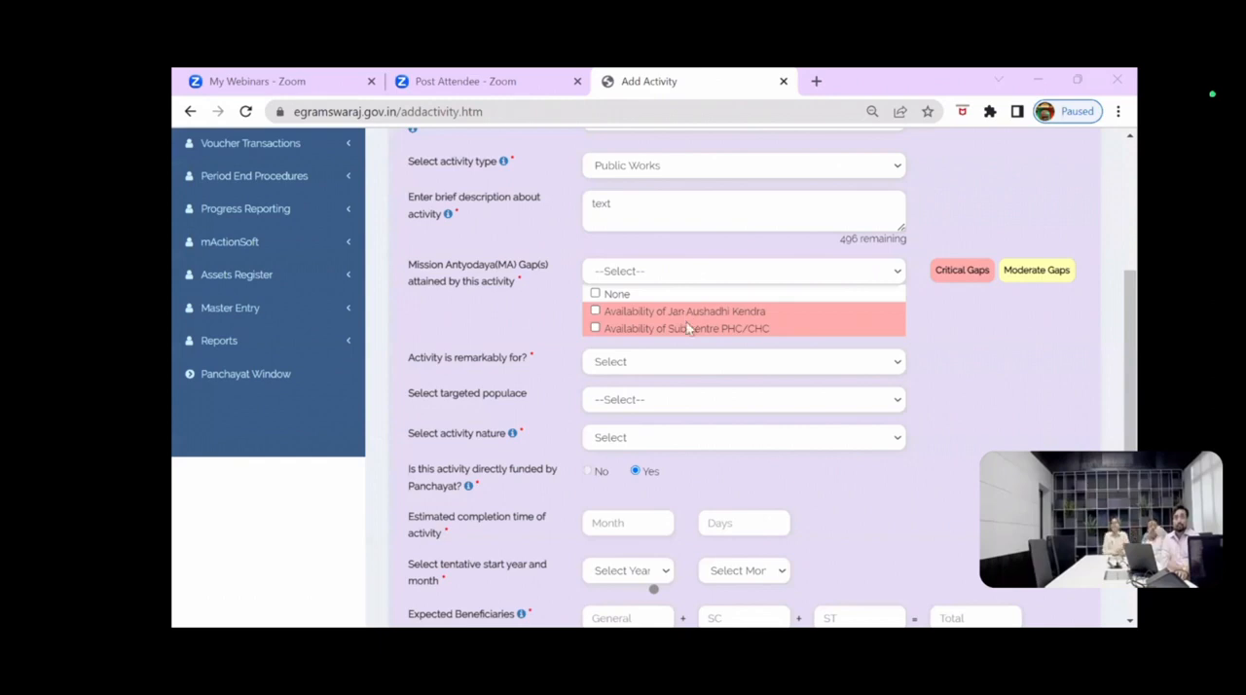
pyautogui.click(594, 310)
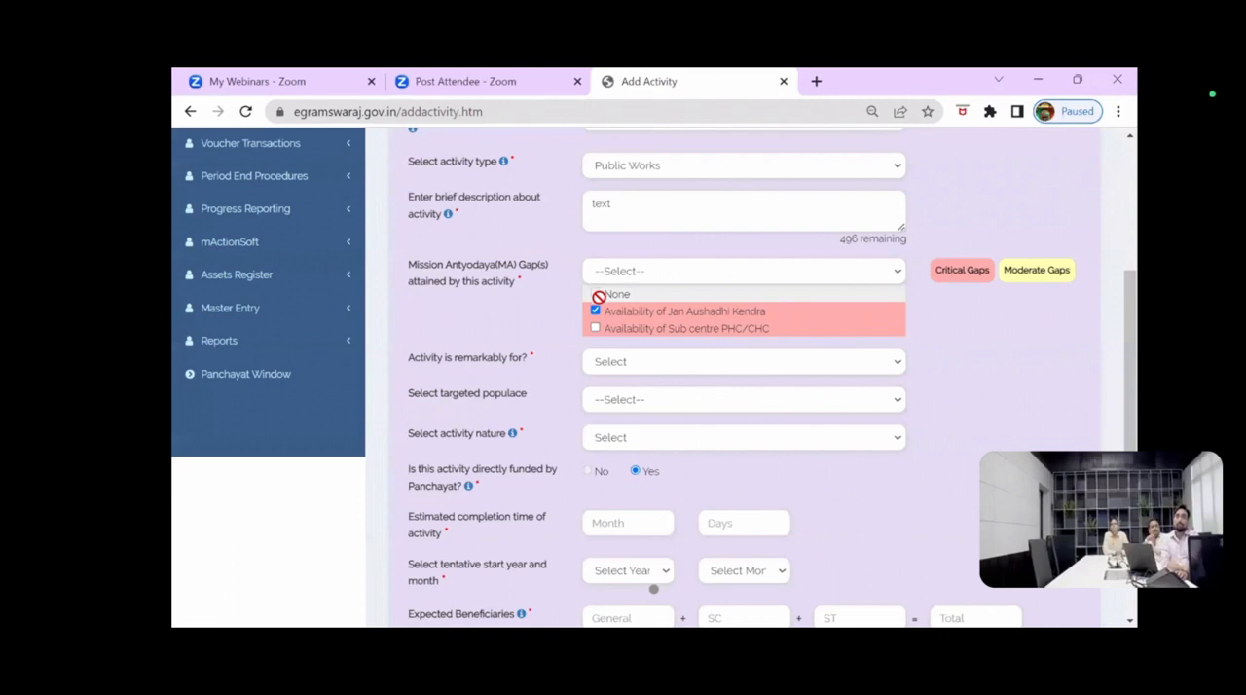
pyautogui.click(595, 311)
pyautogui.click(595, 293)
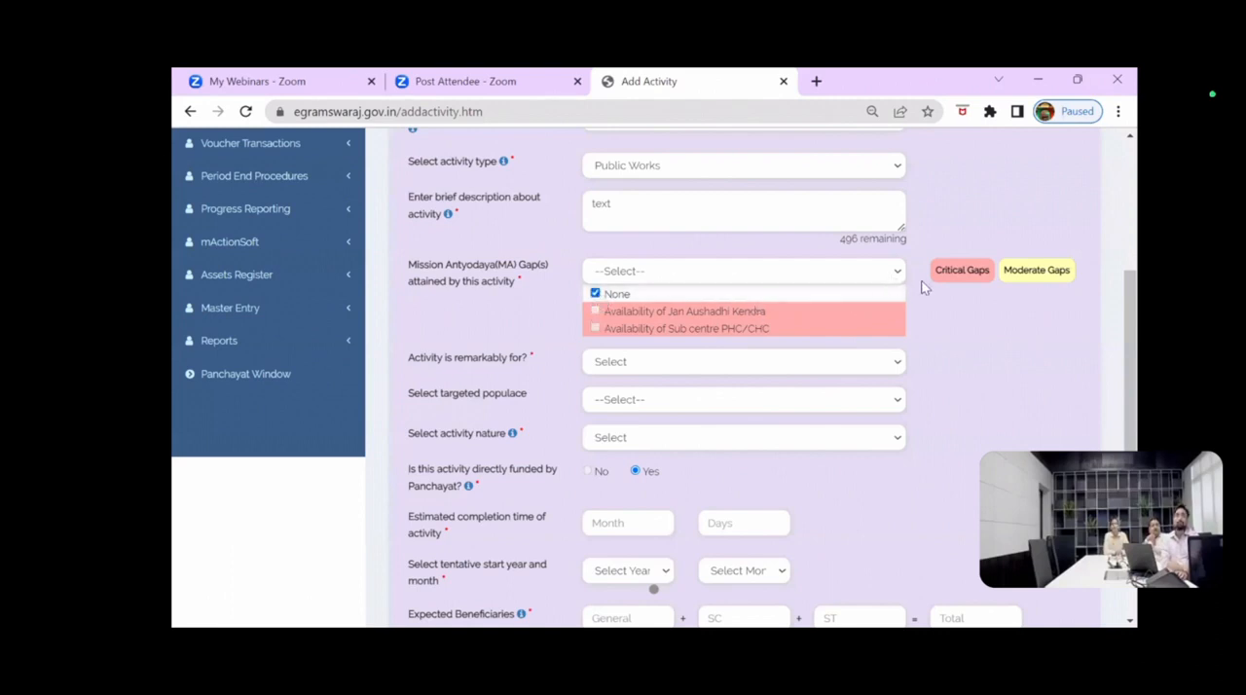
# Step: Specify that the activity is remarkably for All and mark All as the targeted populace
pyautogui.click(616, 362)
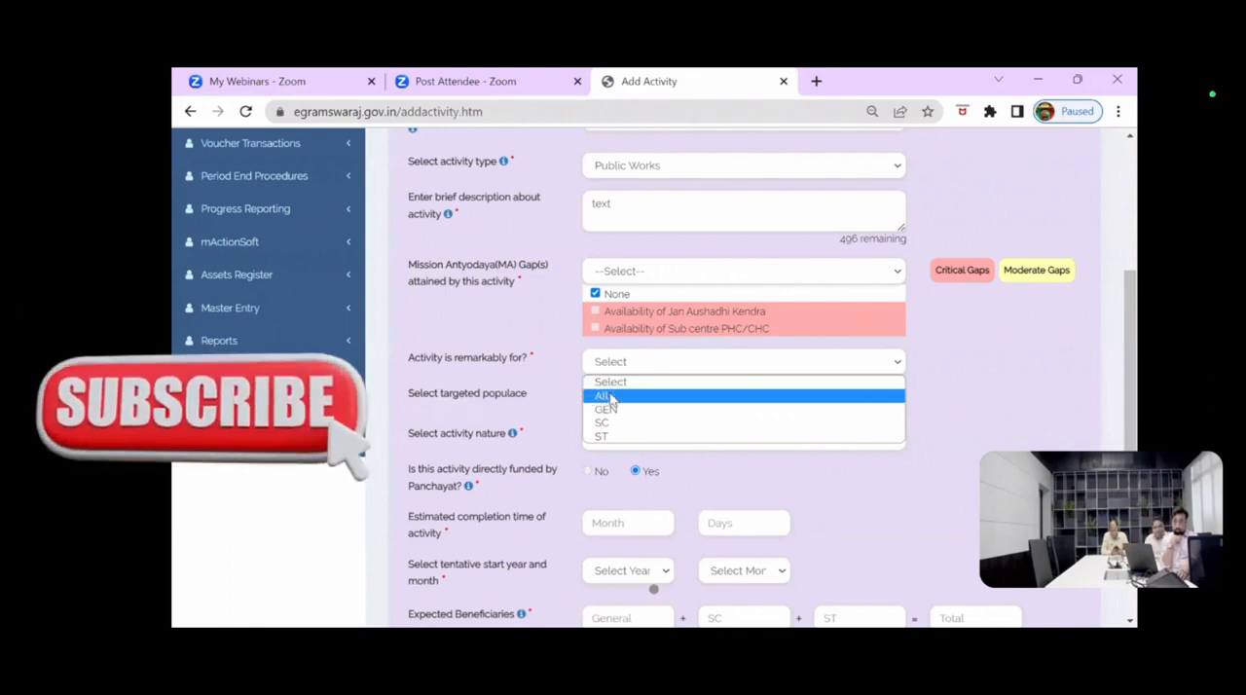
pyautogui.click(609, 396)
pyautogui.scroll(-2, 613, 400)
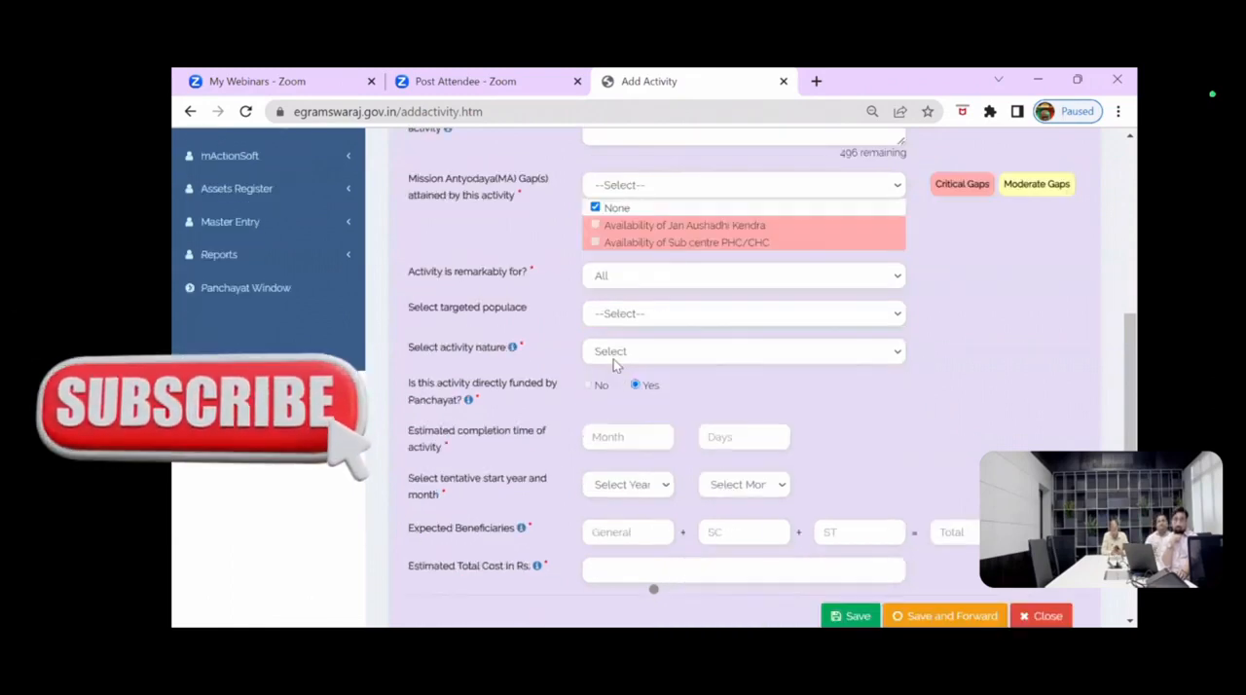
pyautogui.click(606, 276)
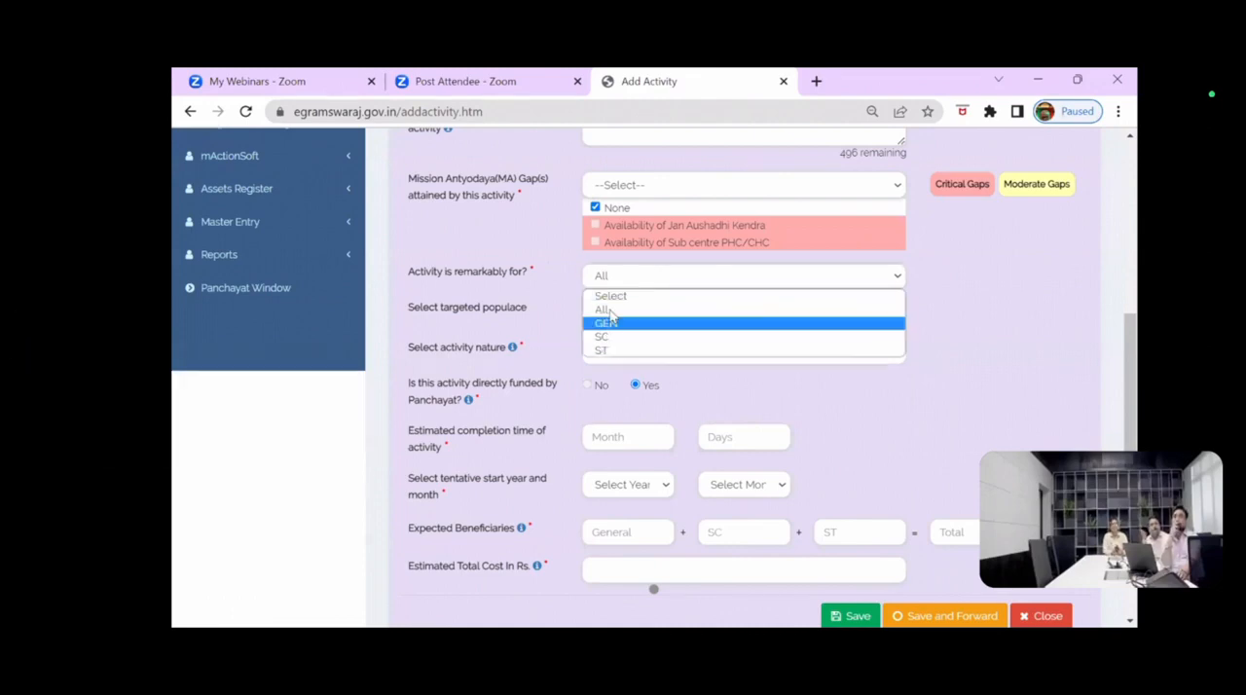
pyautogui.click(608, 311)
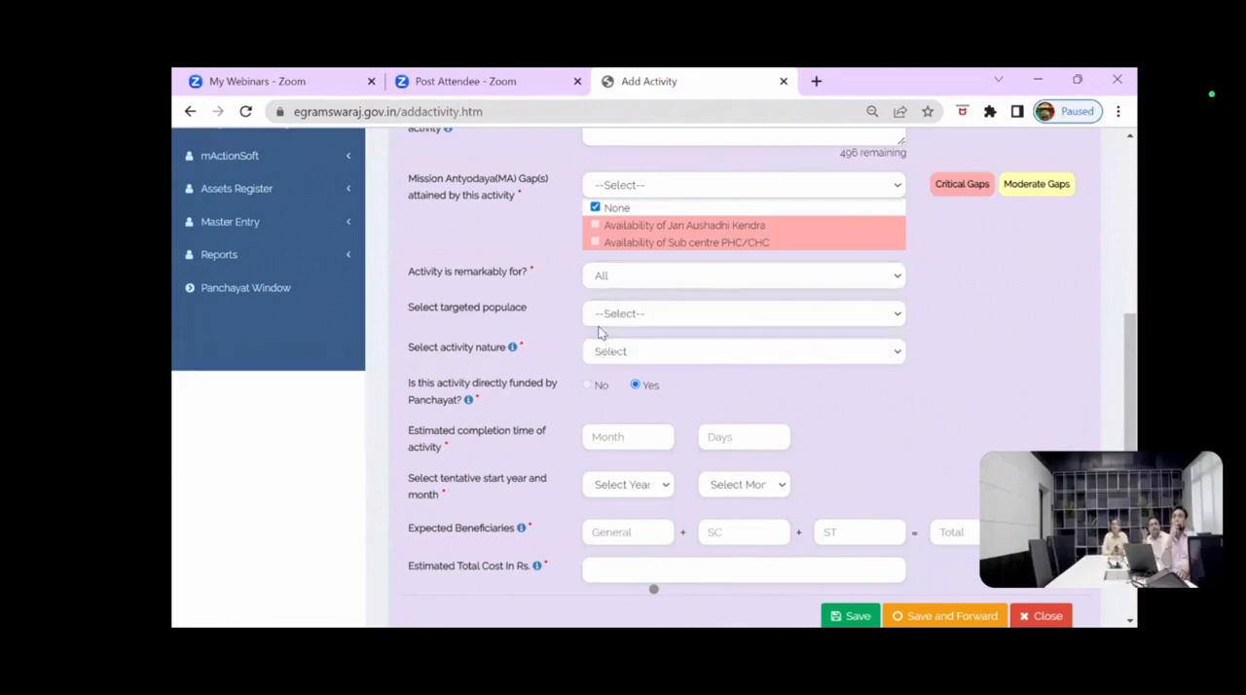
pyautogui.click(599, 321)
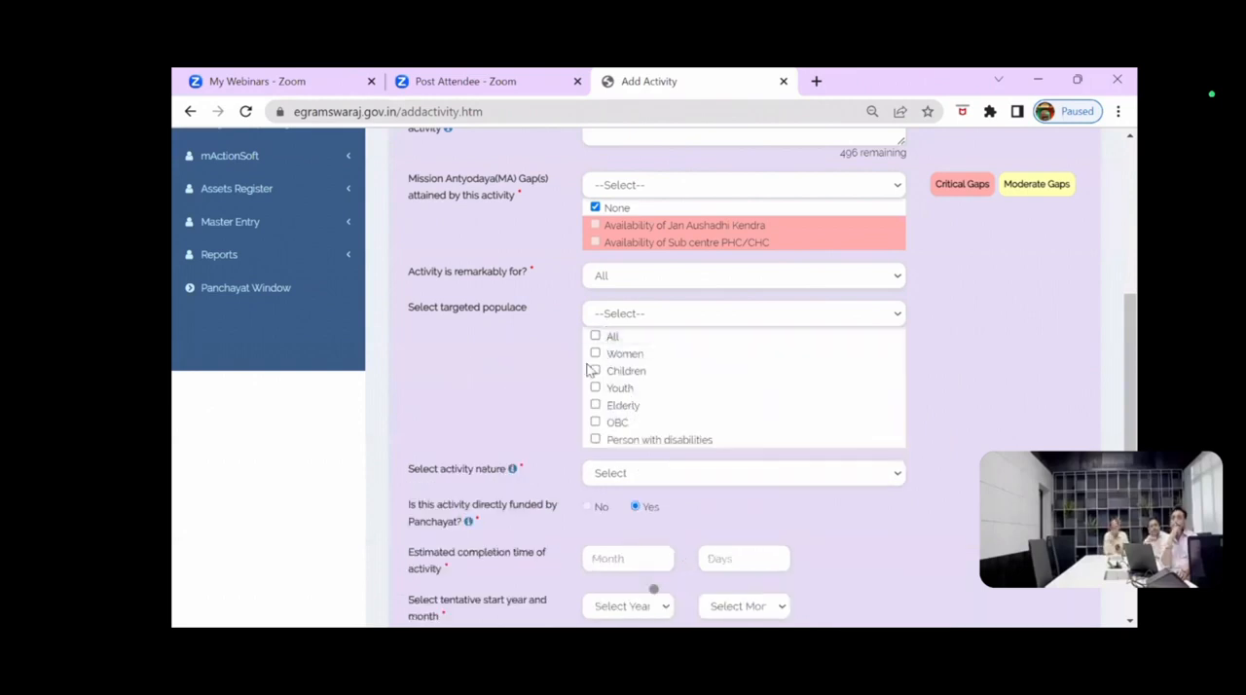
pyautogui.click(595, 336)
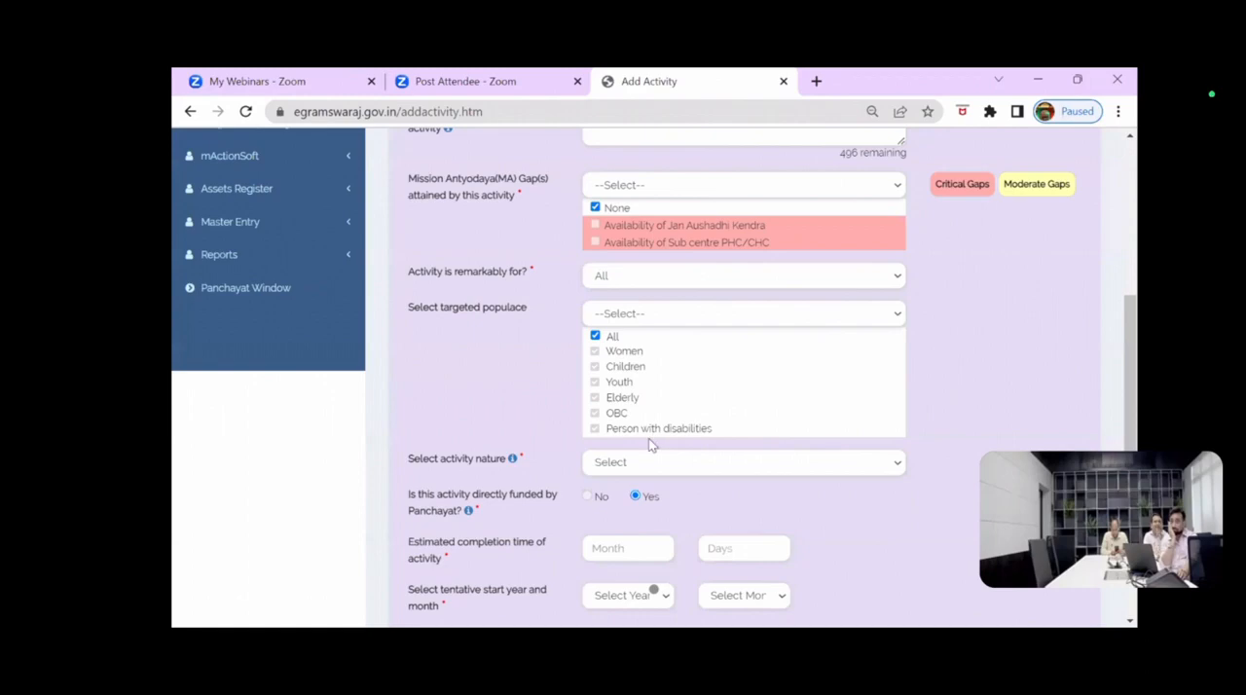
# Step: Set the activity nature to New/Fresh and choose Yes for the activity being directly funded by the Panchayat
pyautogui.scroll(-3, 648, 444)
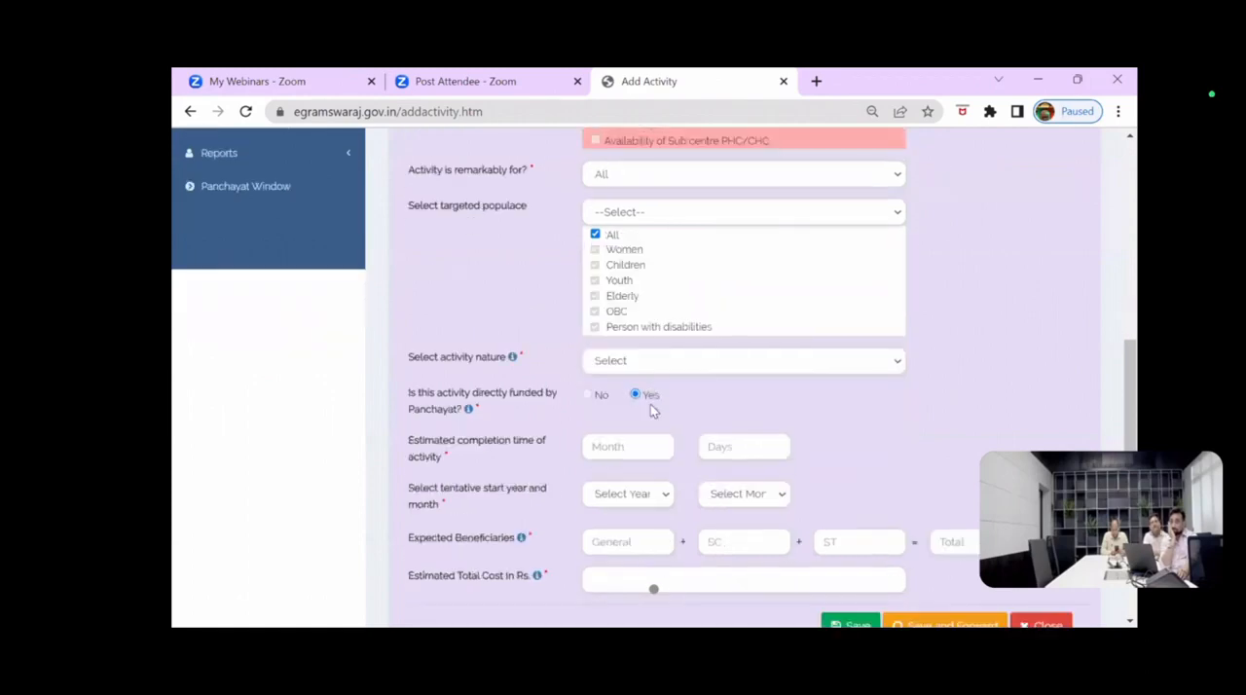
pyautogui.click(633, 292)
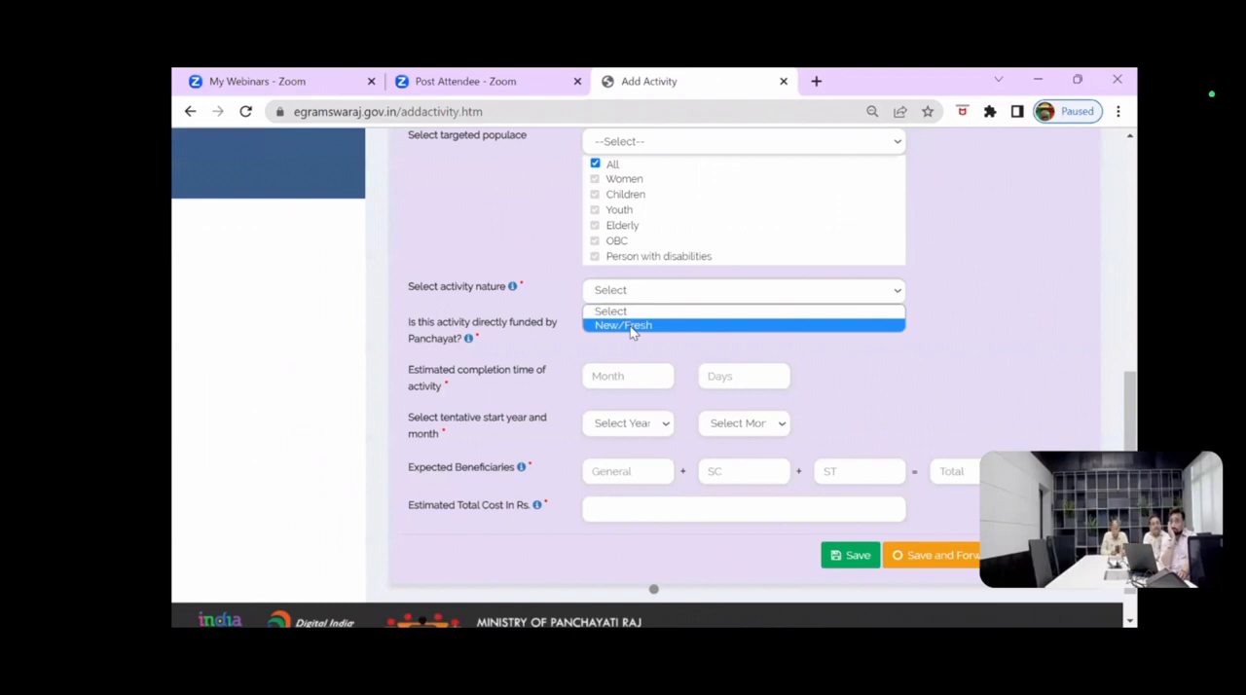
pyautogui.click(631, 327)
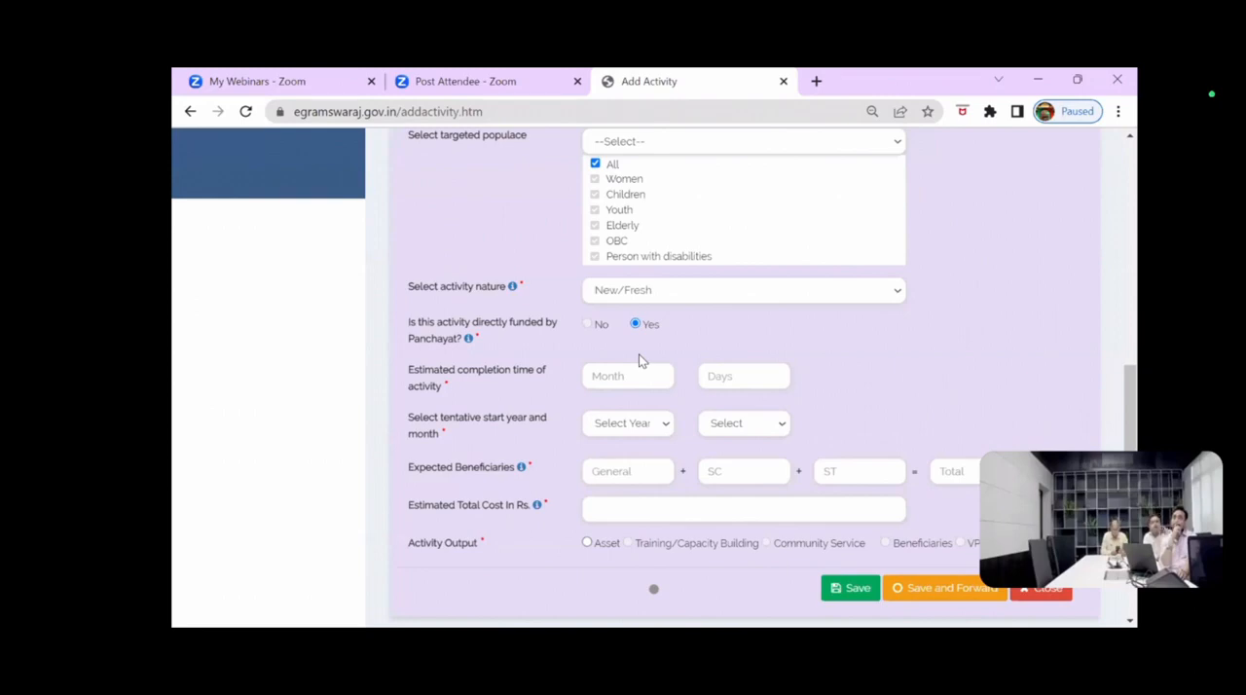
pyautogui.scroll(5, 661, 360)
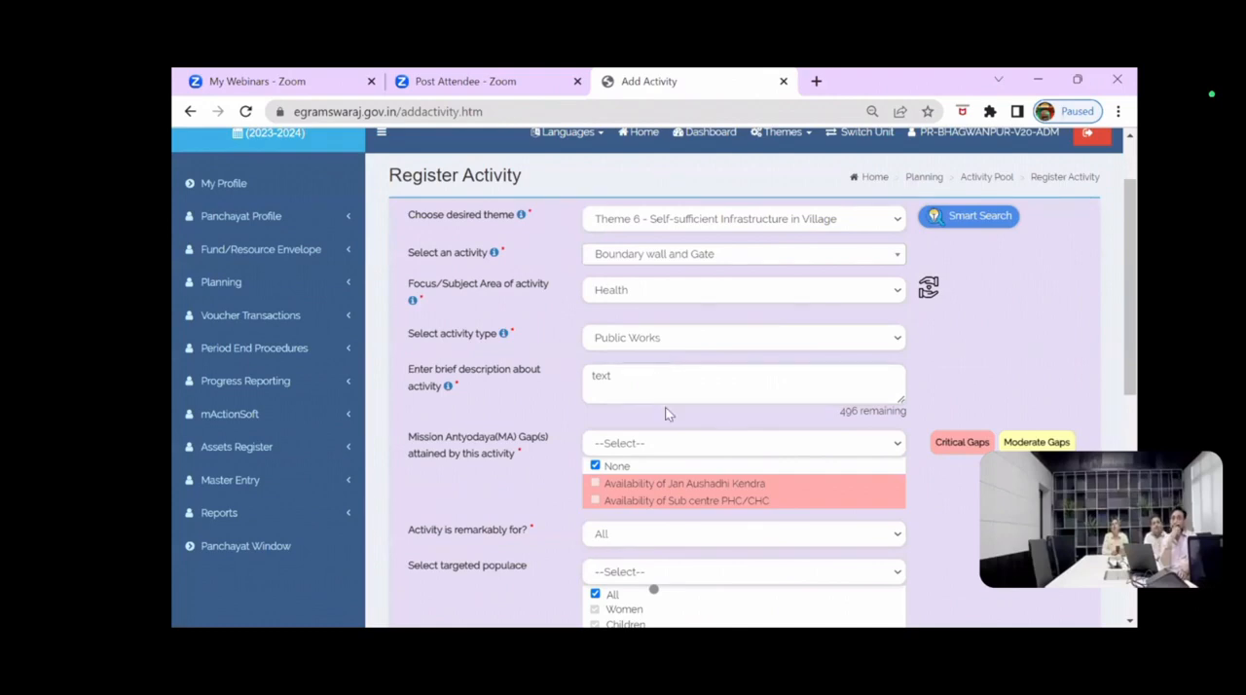
pyautogui.scroll(-1, 660, 320)
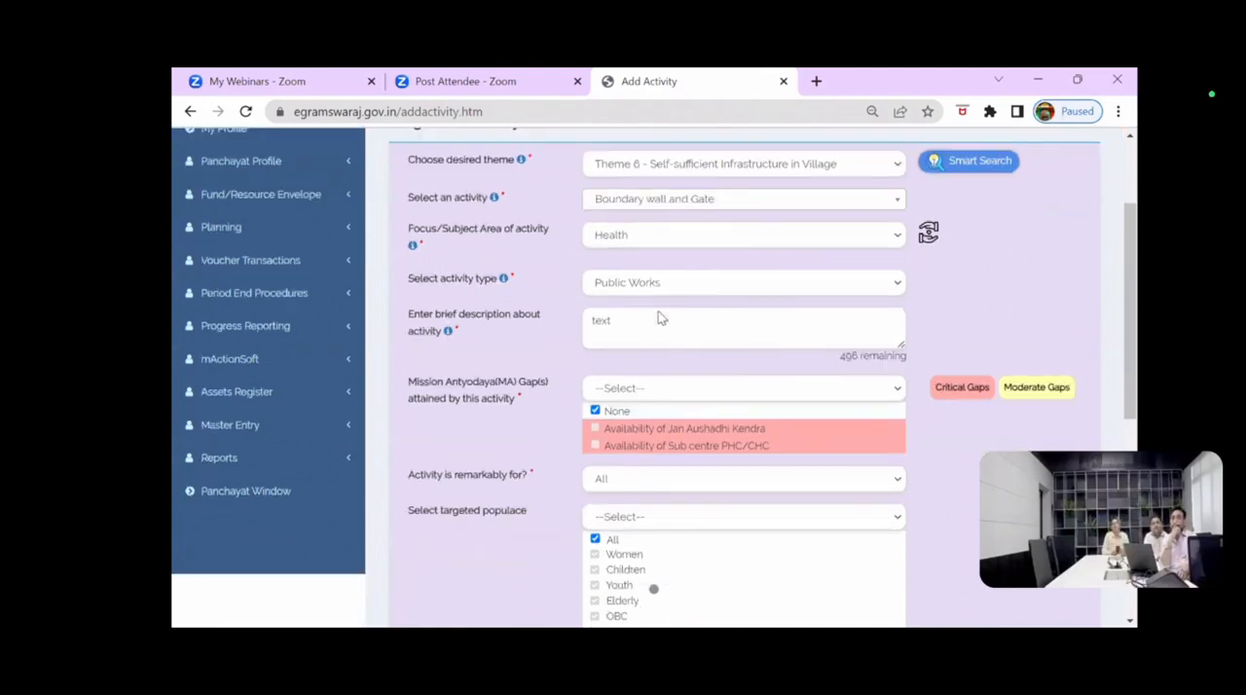
pyautogui.scroll(1, 660, 308)
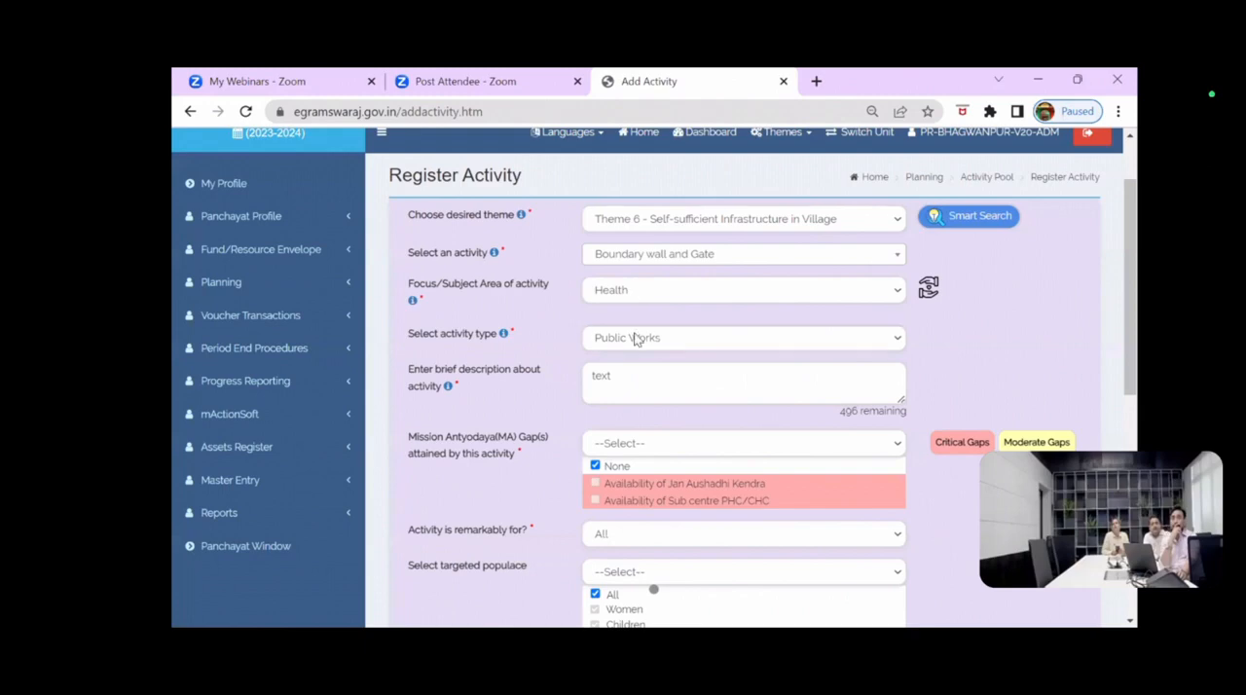
pyautogui.scroll(-3, 634, 336)
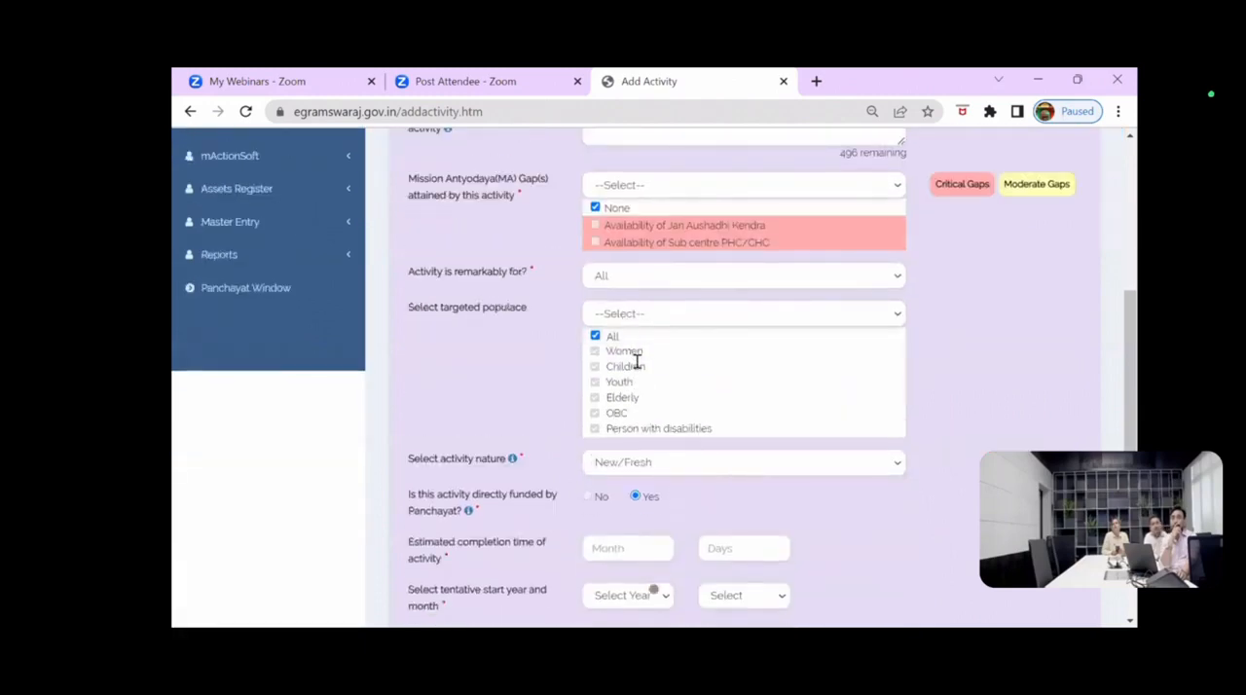
pyautogui.click(623, 468)
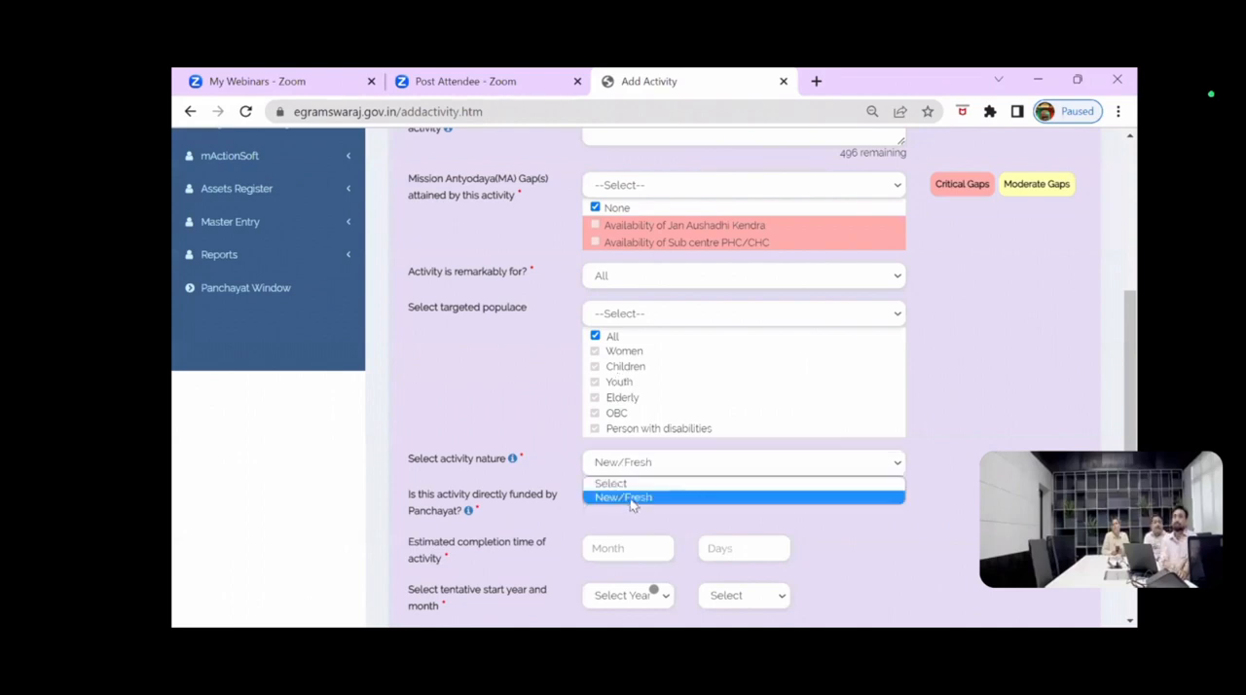
pyautogui.click(631, 498)
pyautogui.click(636, 497)
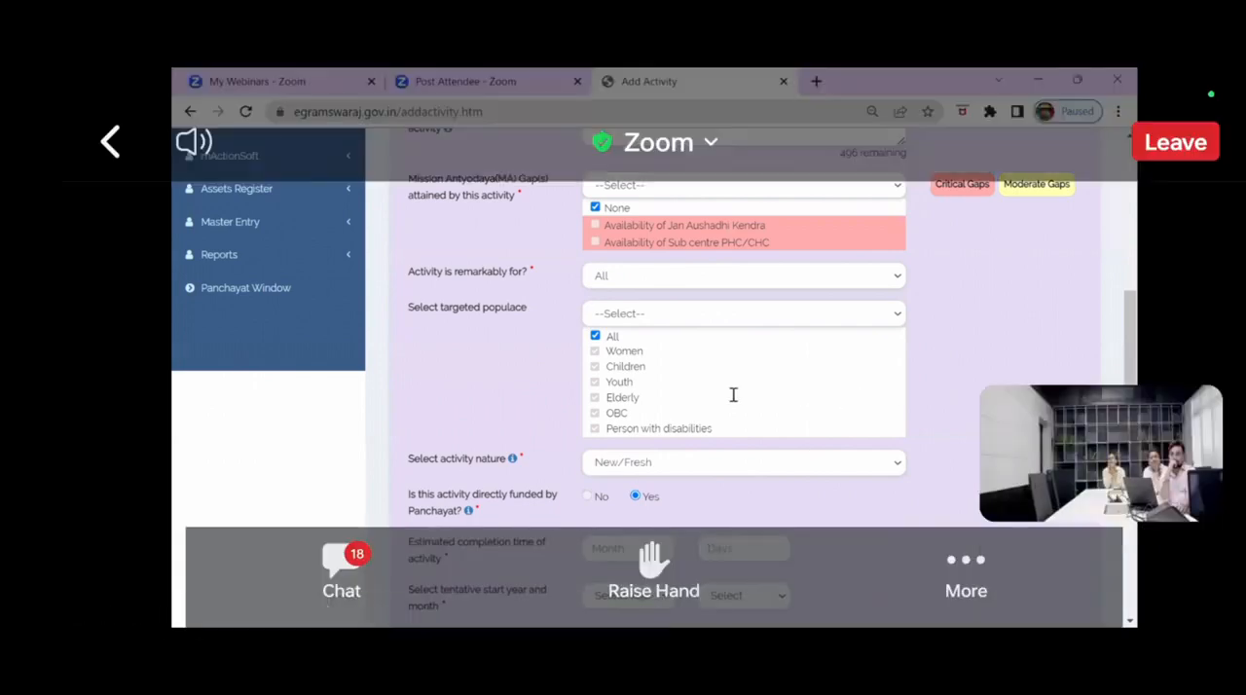
# Step: Enter 23256 as the estimated total cost in rupees
pyautogui.scroll(-2, 632, 380)
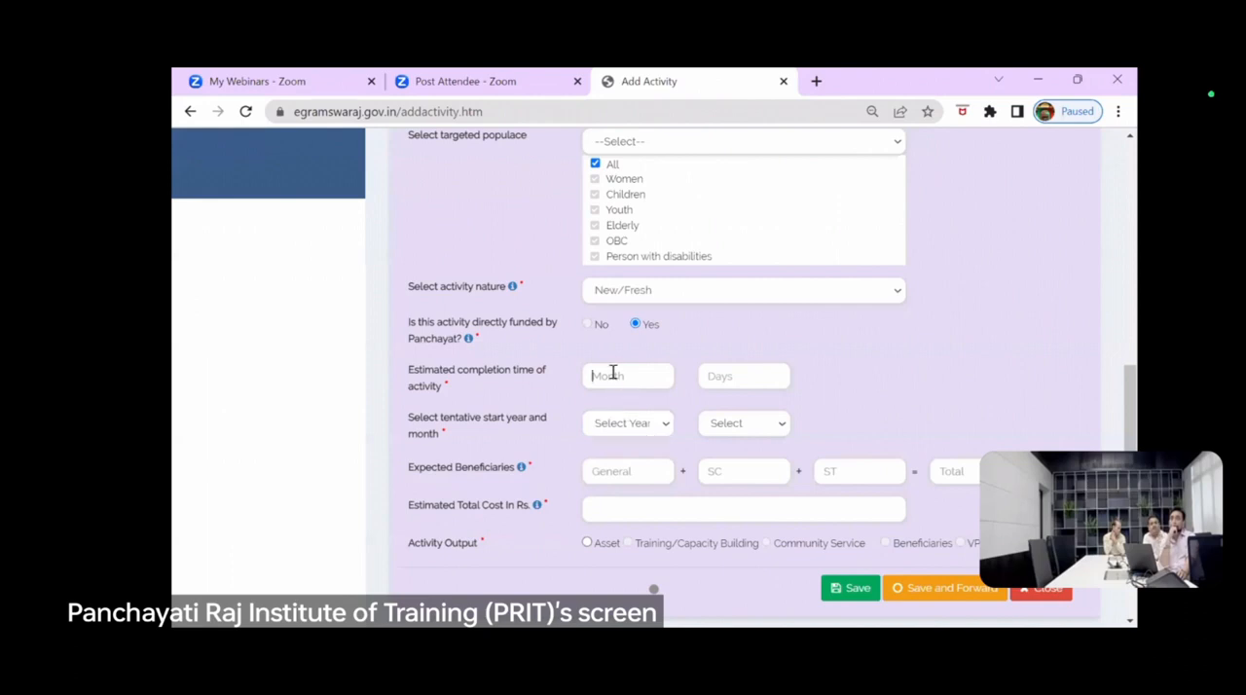
pyautogui.click(626, 508)
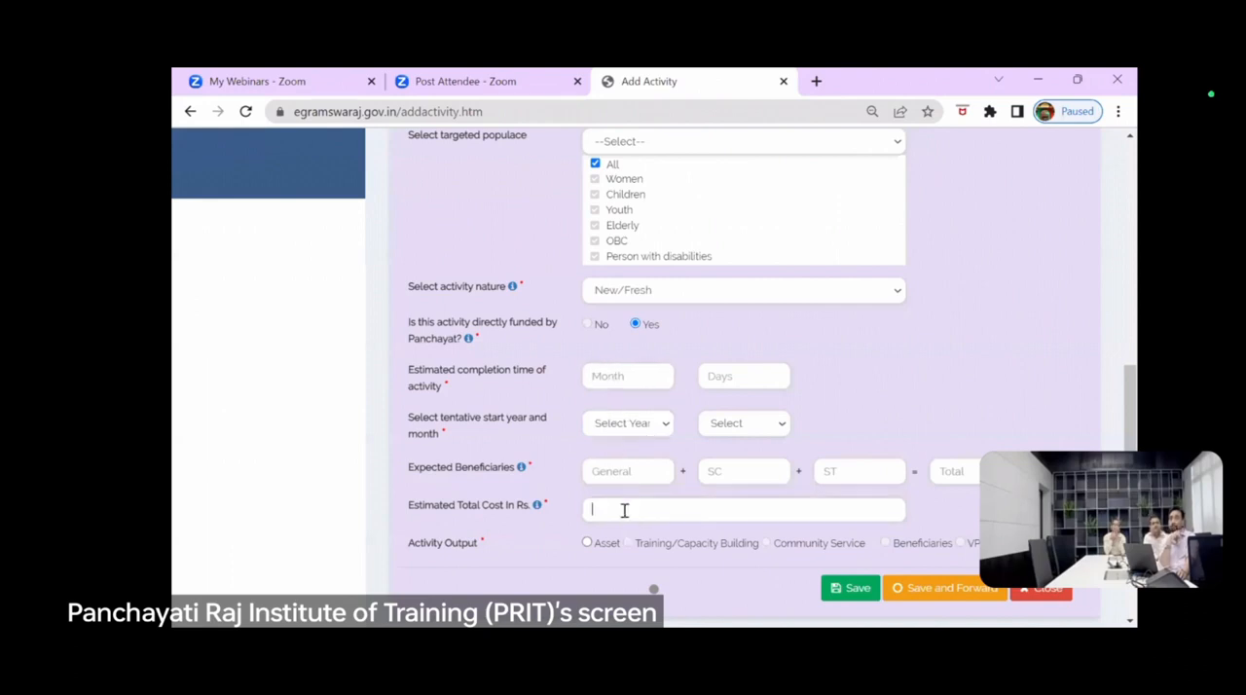
pyautogui.write('2')
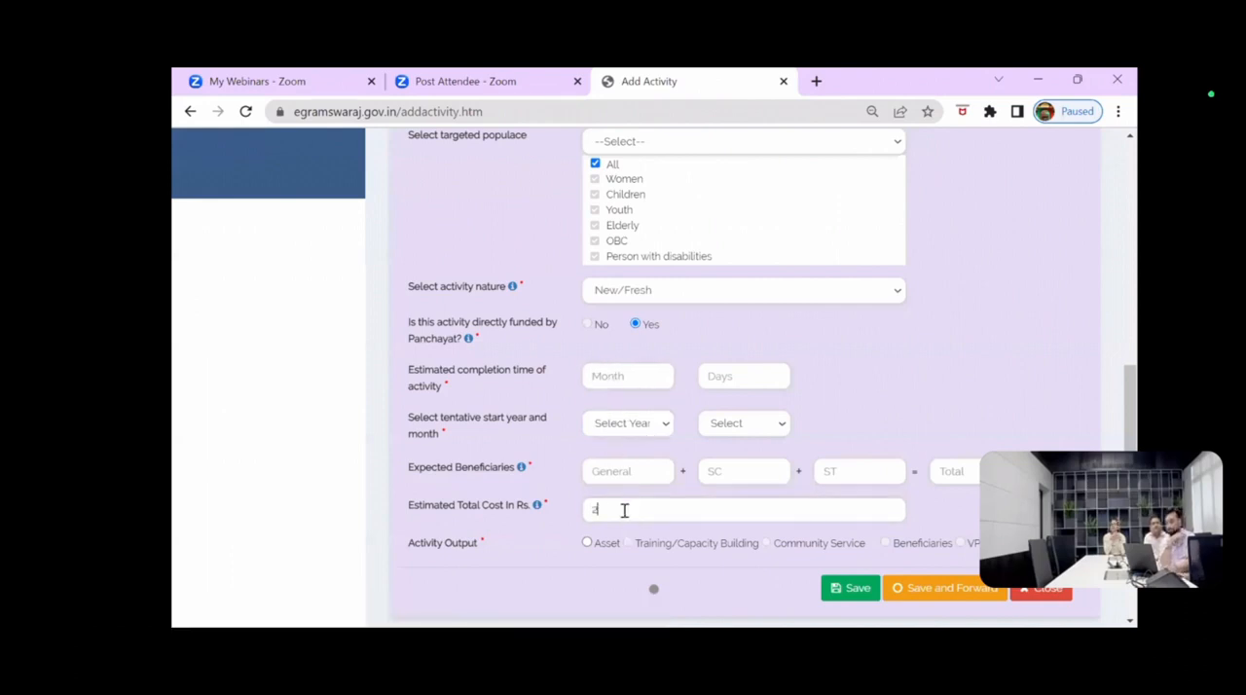
pyautogui.write('3256')
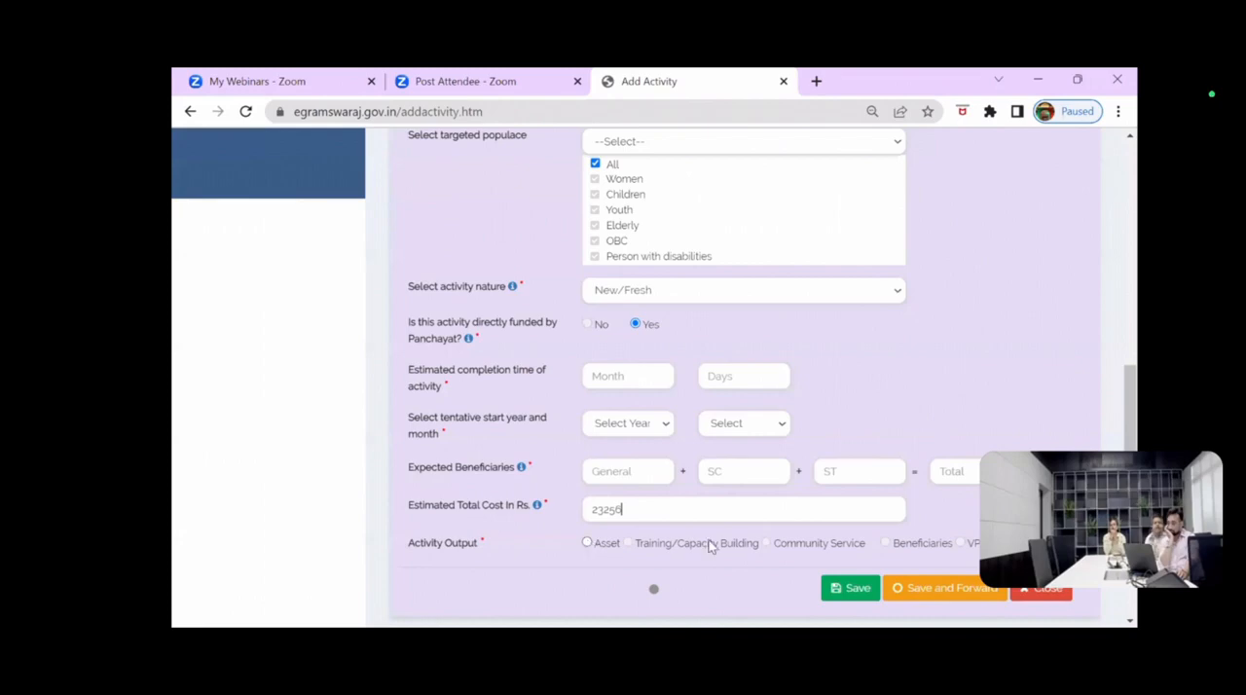
# Step: Extend the brief activity description to "text text" so it meets the minimum length
pyautogui.scroll(5, 750, 429)
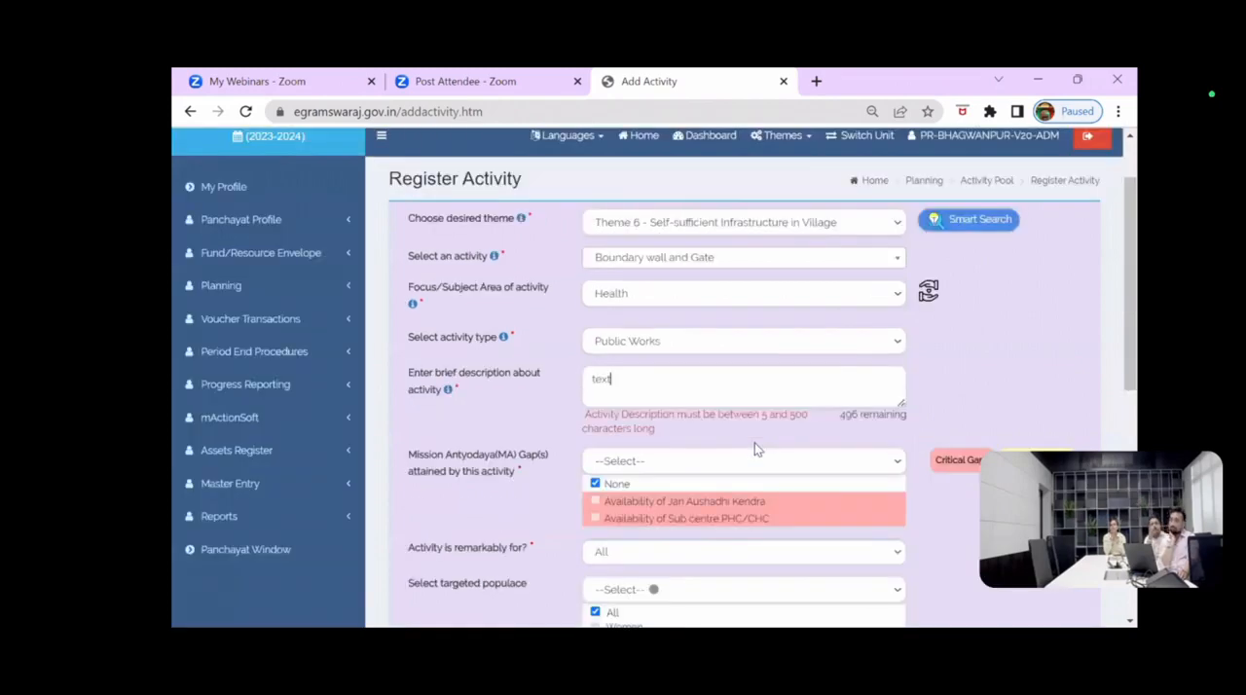
pyautogui.scroll(-3, 604, 465)
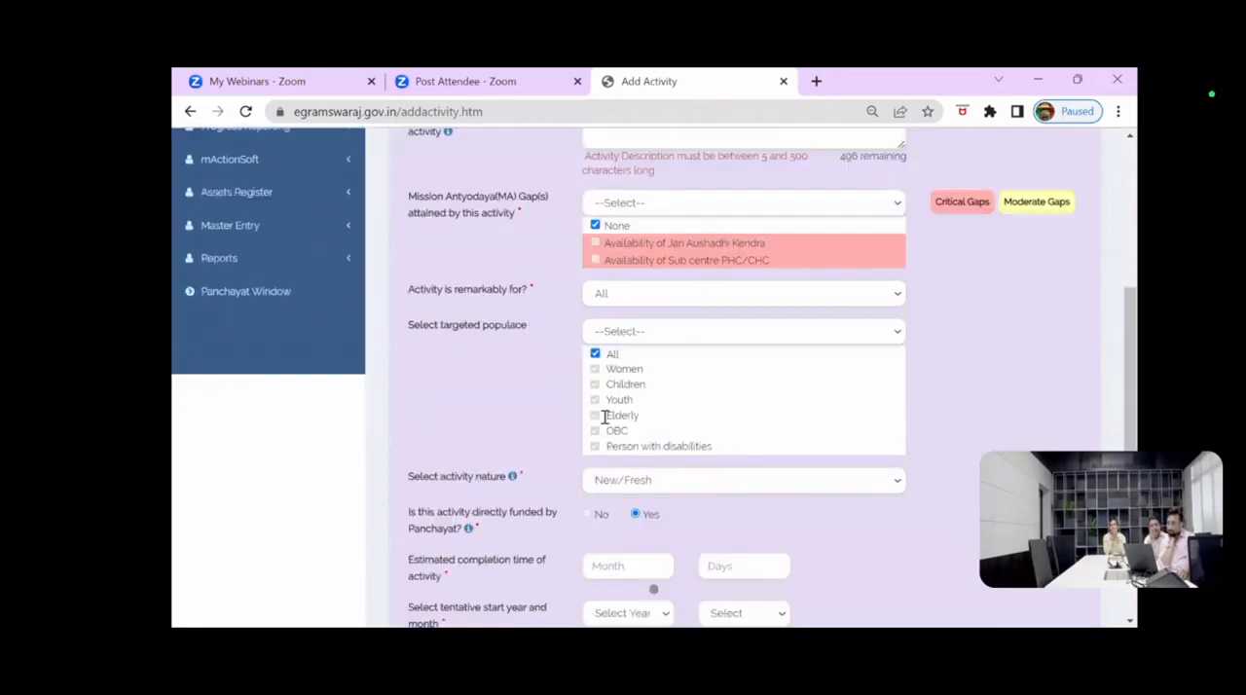
pyautogui.scroll(-3, 604, 279)
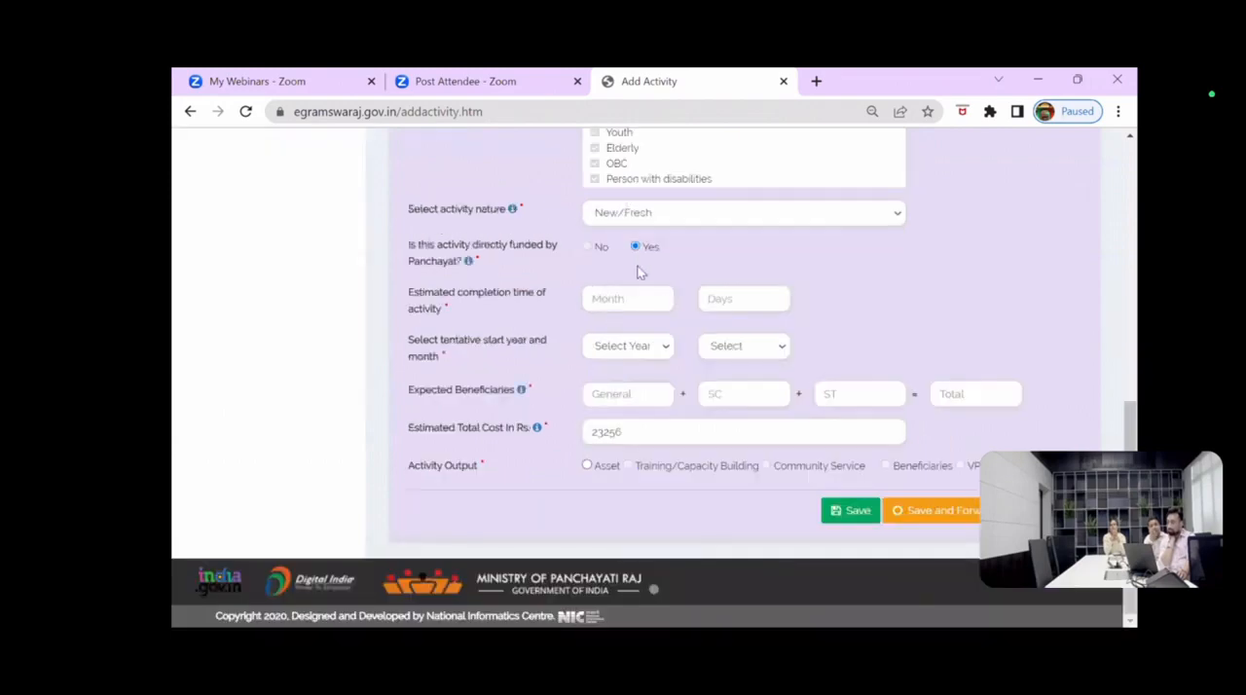
pyautogui.scroll(3, 638, 275)
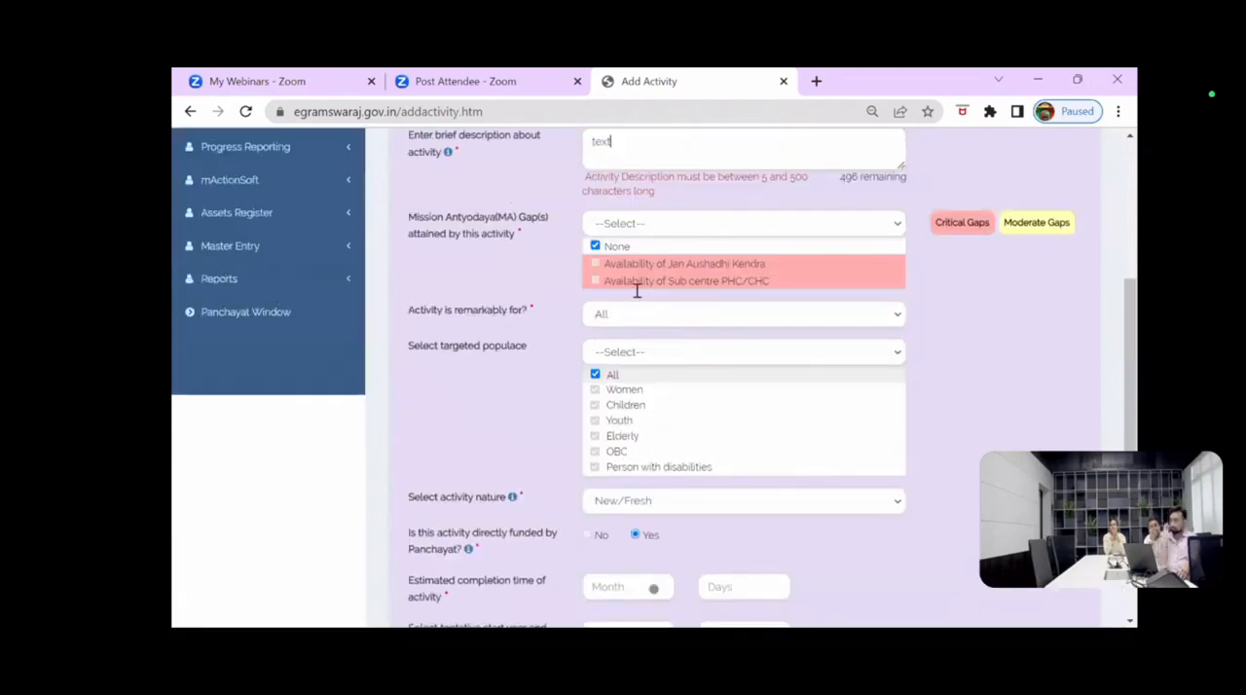
pyautogui.scroll(2, 637, 292)
pyautogui.write('text')
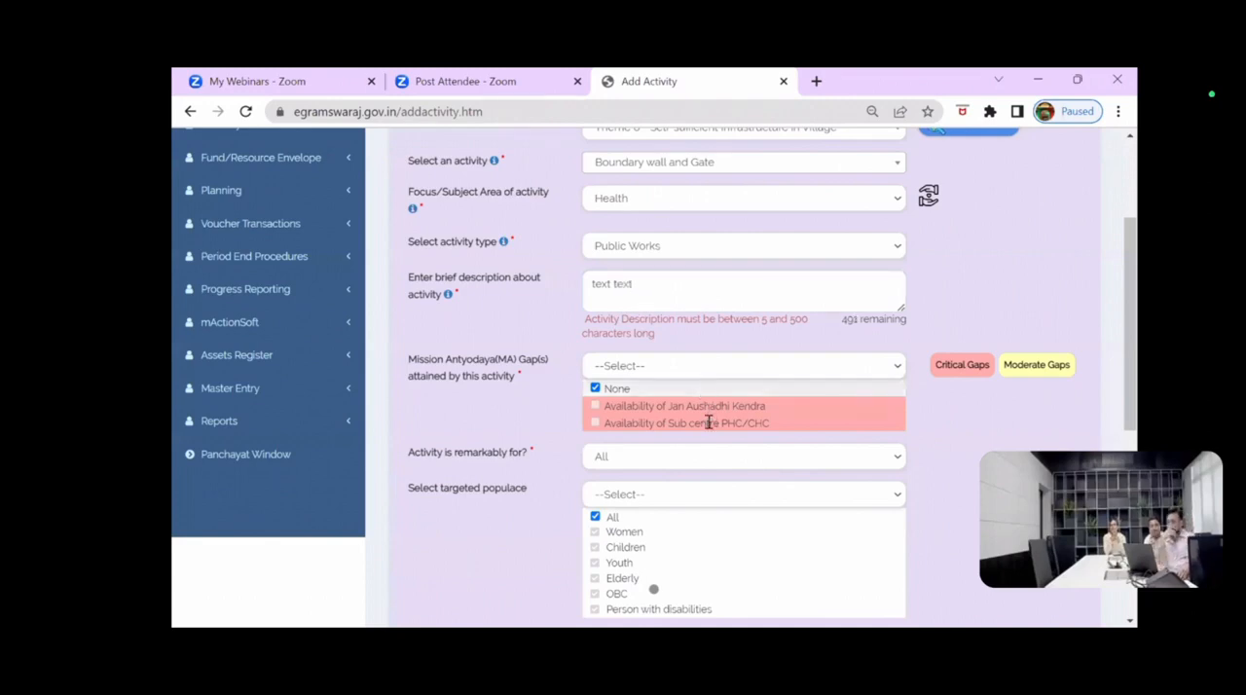
pyautogui.scroll(-4, 710, 423)
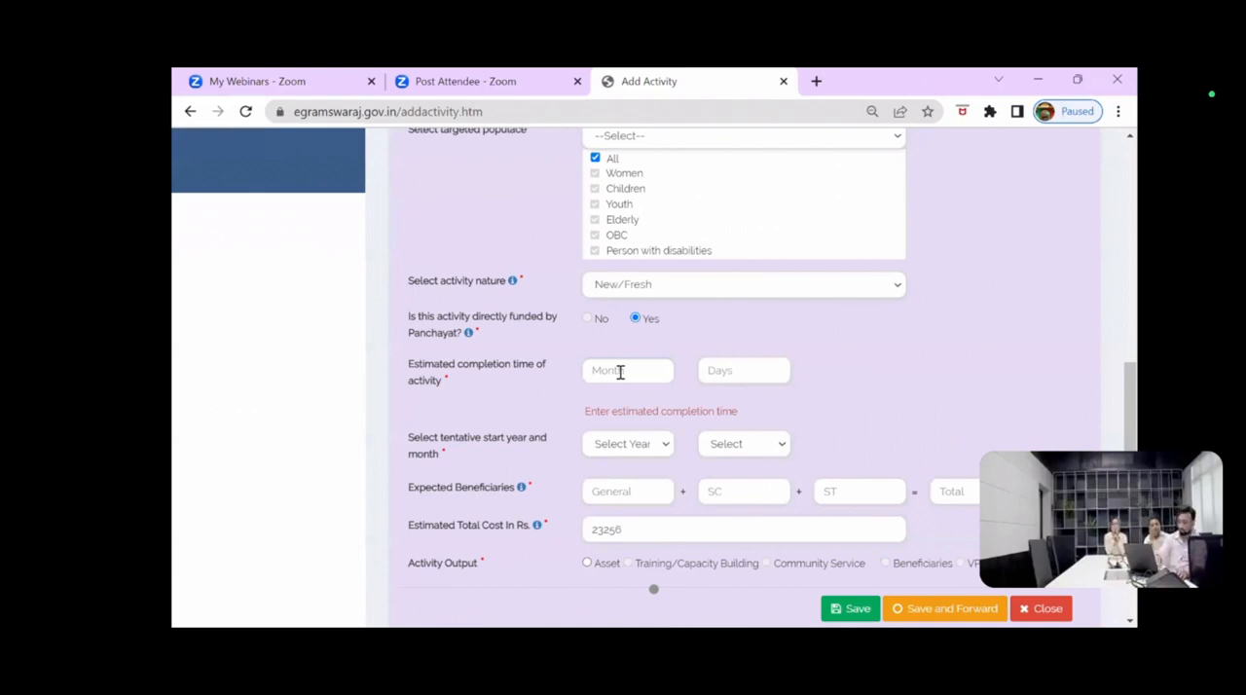
# Step: Set the estimated completion time of the activity to 5 months and 25 days
pyautogui.click(608, 371)
pyautogui.write('25')
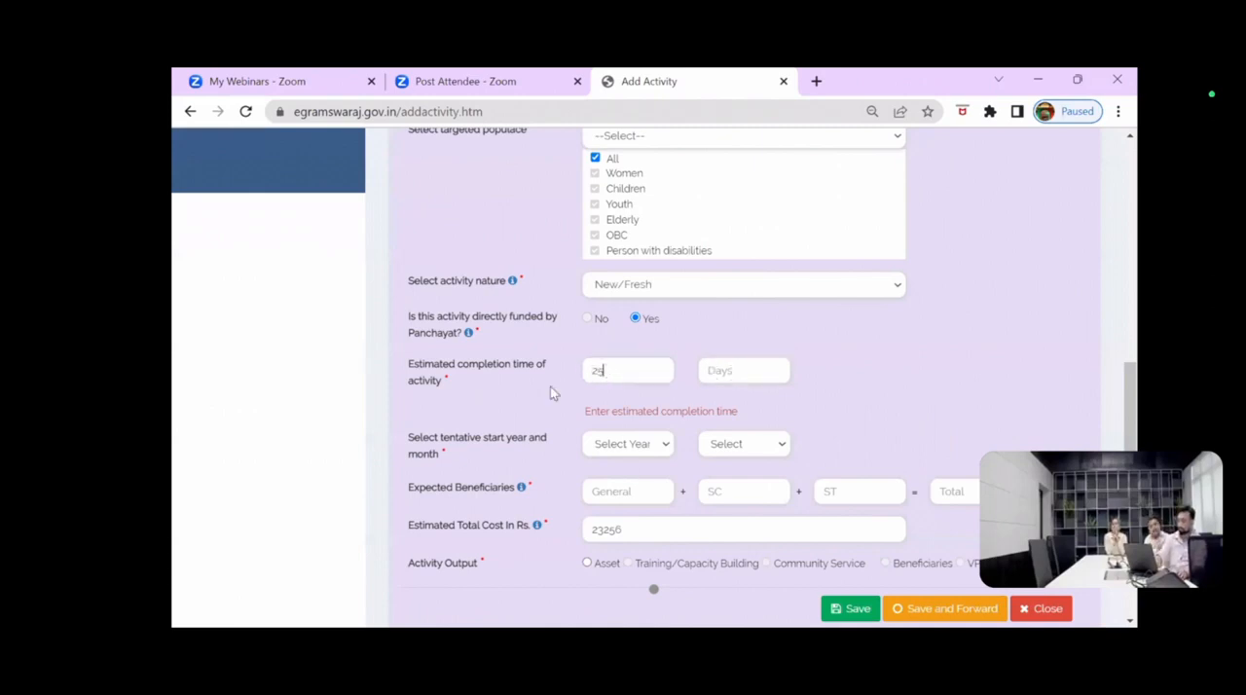
pyautogui.click(728, 370)
pyautogui.write('2')
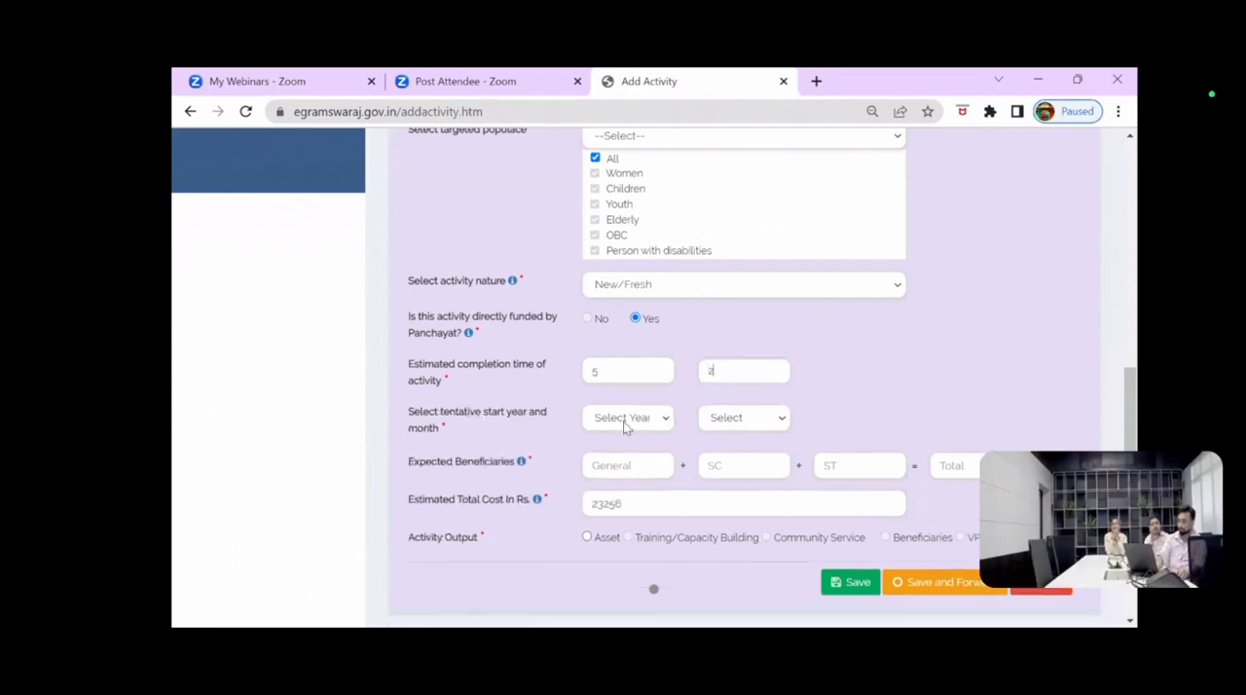
pyautogui.write('5')
# Step: Set the tentative start of the activity to May 2023
pyautogui.click(623, 418)
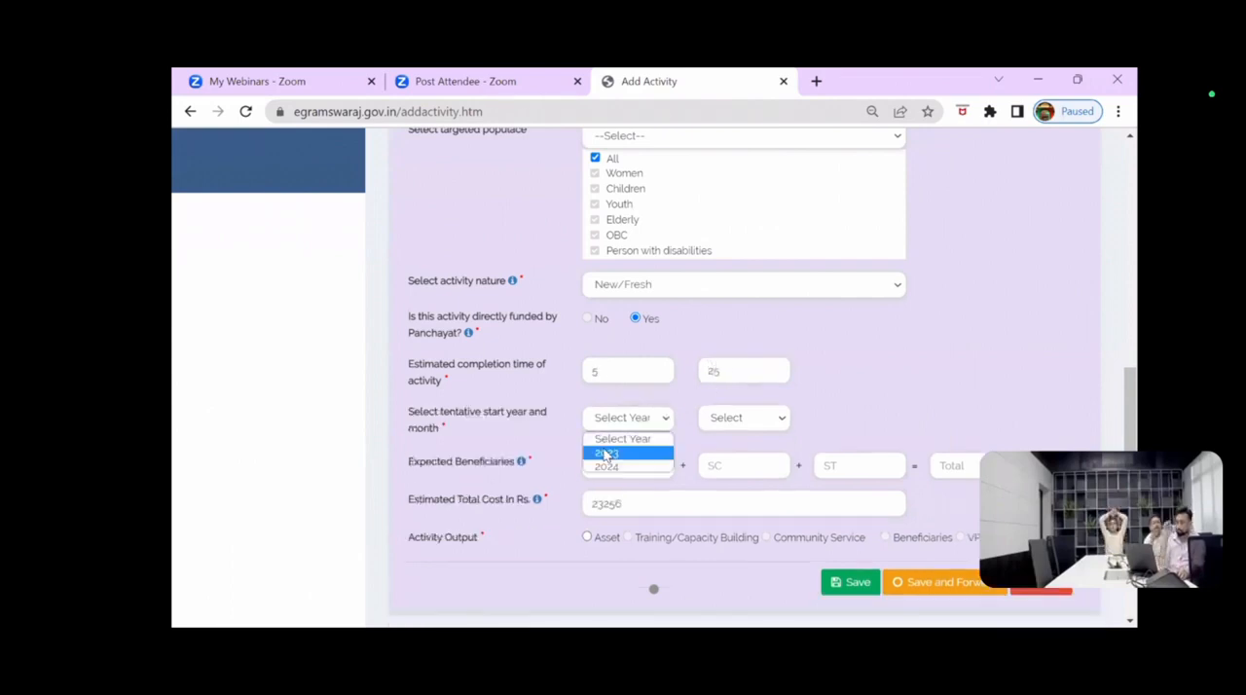
pyautogui.click(623, 453)
pyautogui.click(744, 417)
pyautogui.click(737, 468)
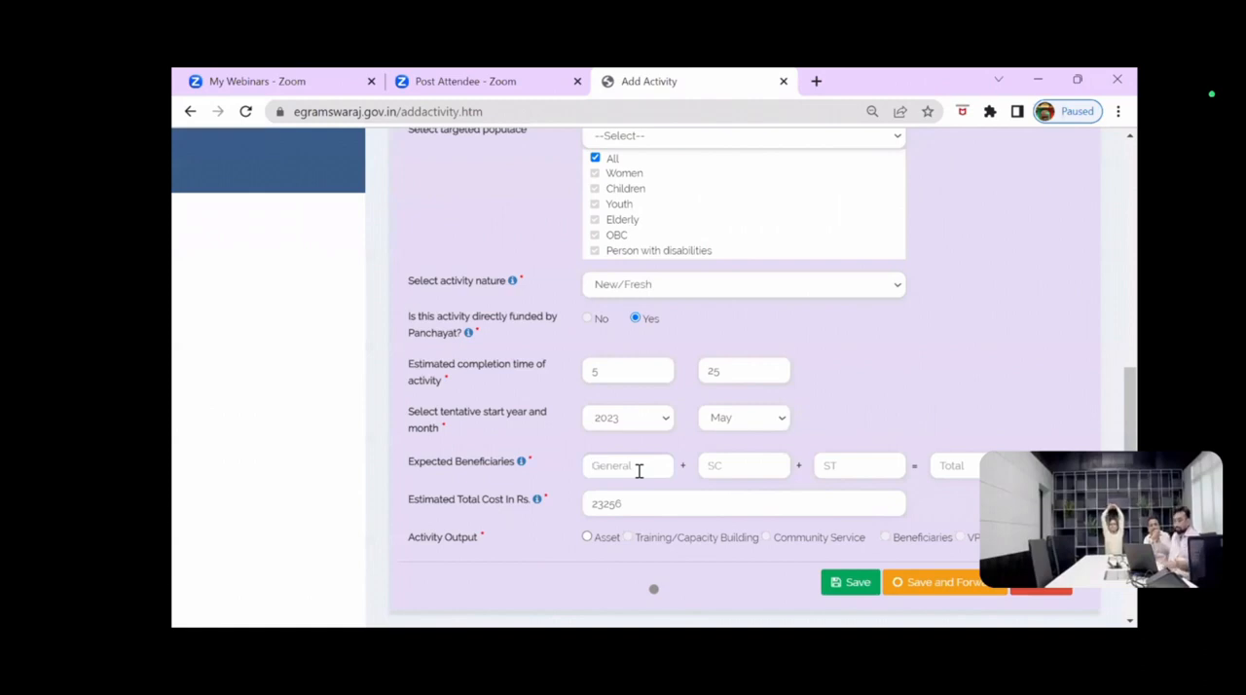
# Step: Enter the expected beneficiaries as 500 General, 255 SC and 32 ST
pyautogui.click(639, 471)
pyautogui.write('500')
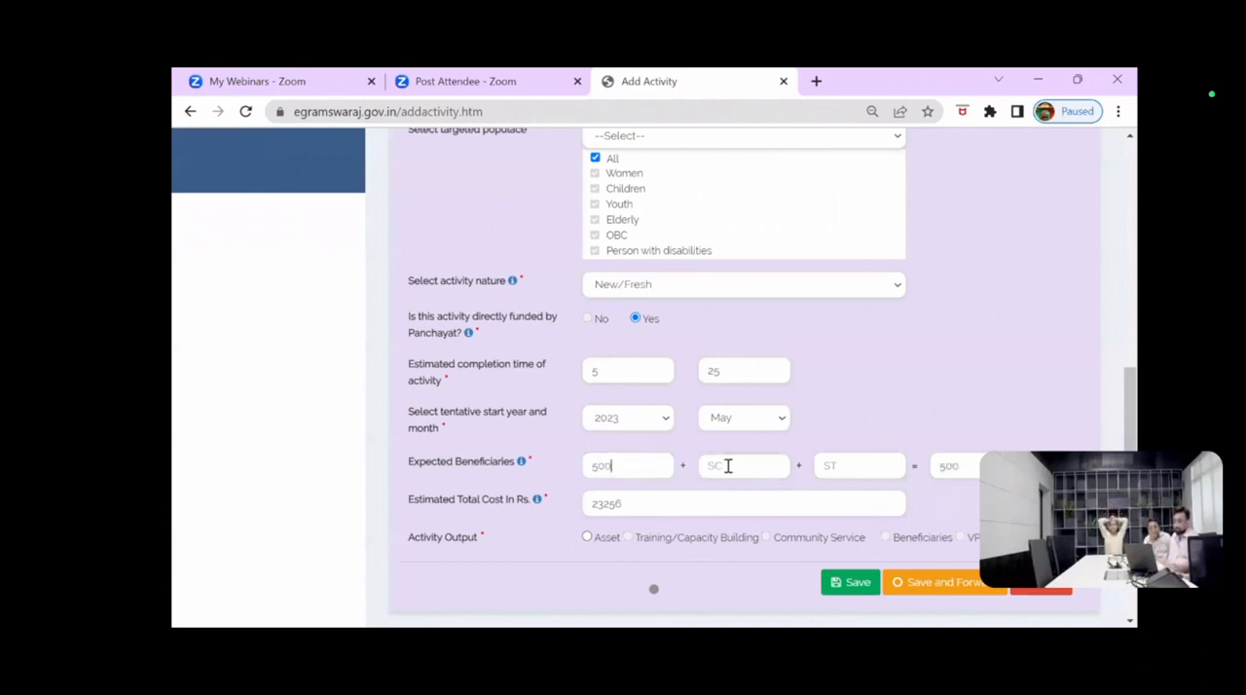
pyautogui.click(728, 466)
pyautogui.write('255')
pyautogui.click(830, 467)
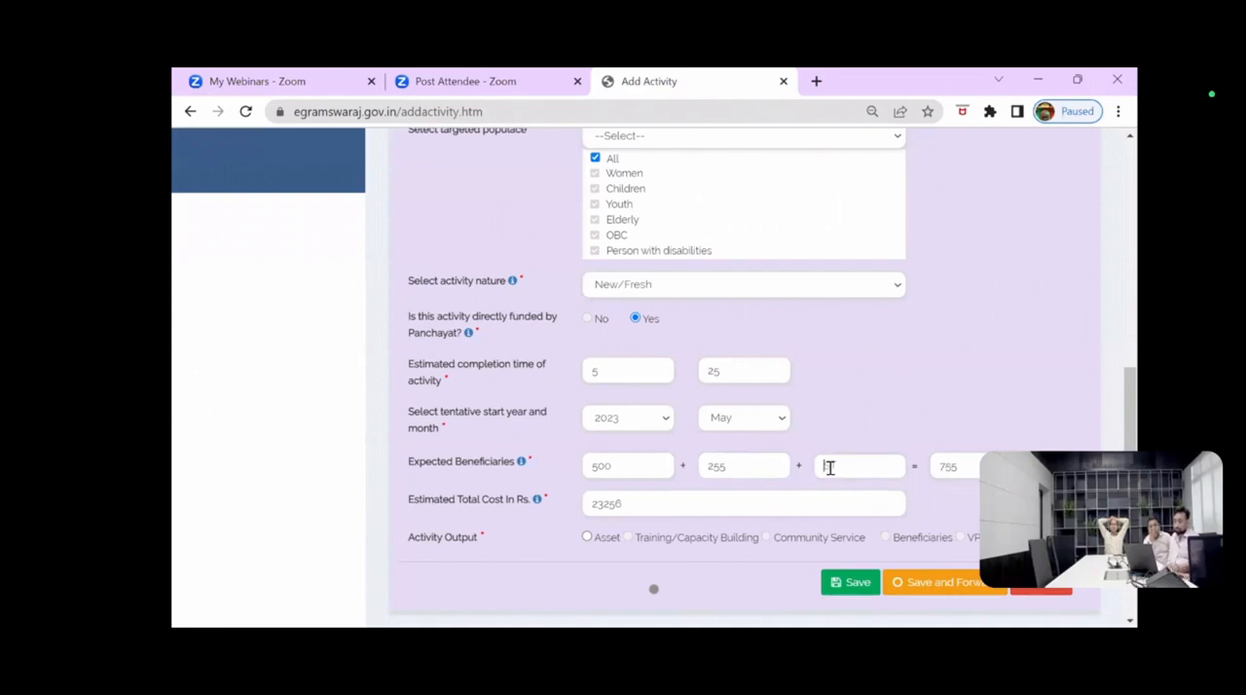
pyautogui.write('32')
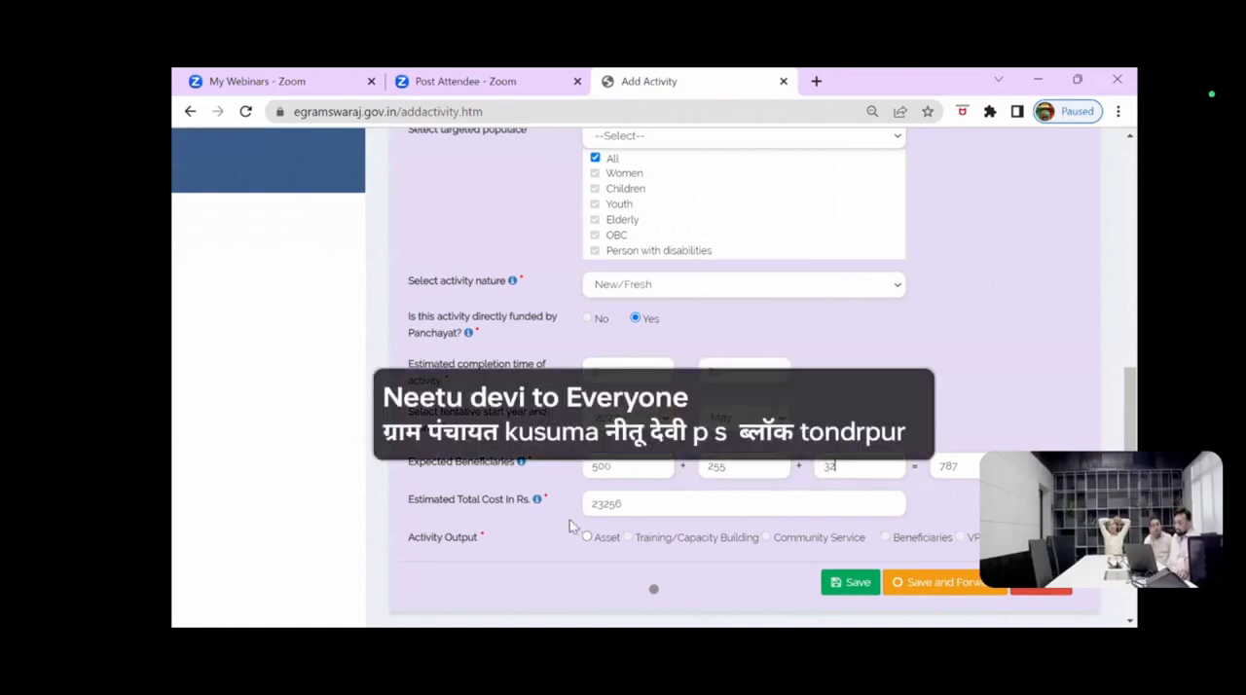
# Step: Choose Asset as the activity output and classify it as Immovable, Buildings, with the Boundary wall / Side Wall / Retaining Wall sub category
pyautogui.scroll(-2, 571, 526)
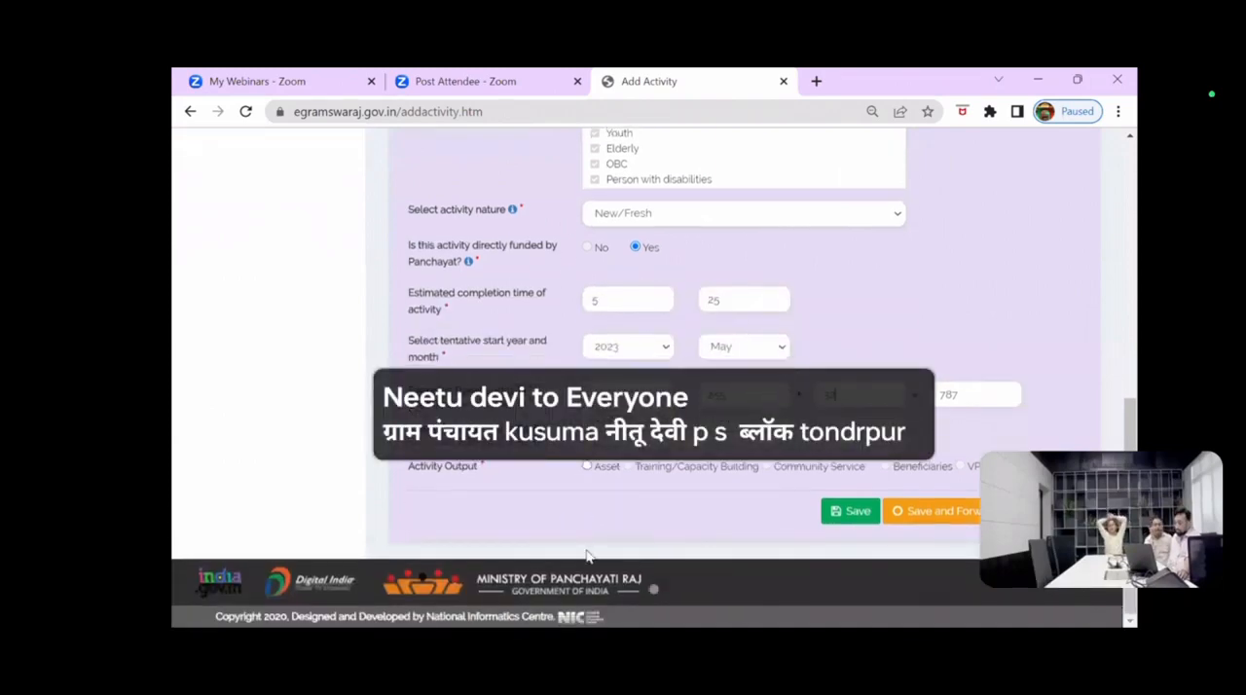
pyautogui.click(586, 466)
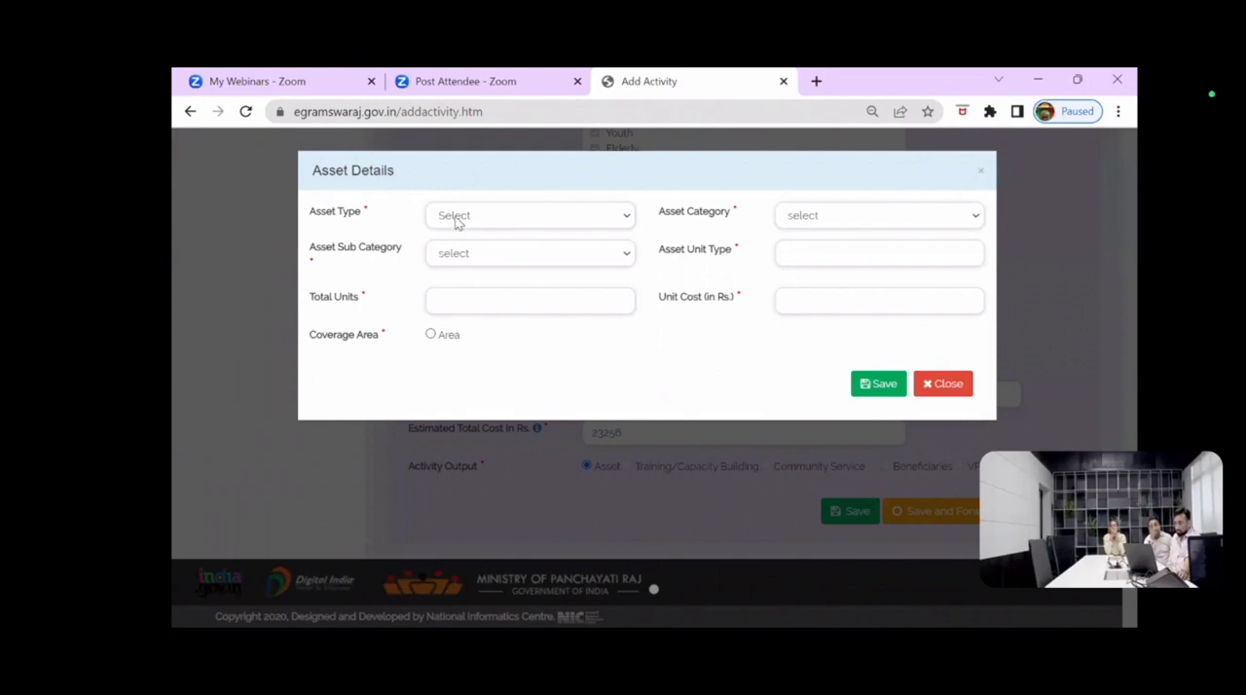
pyautogui.click(506, 224)
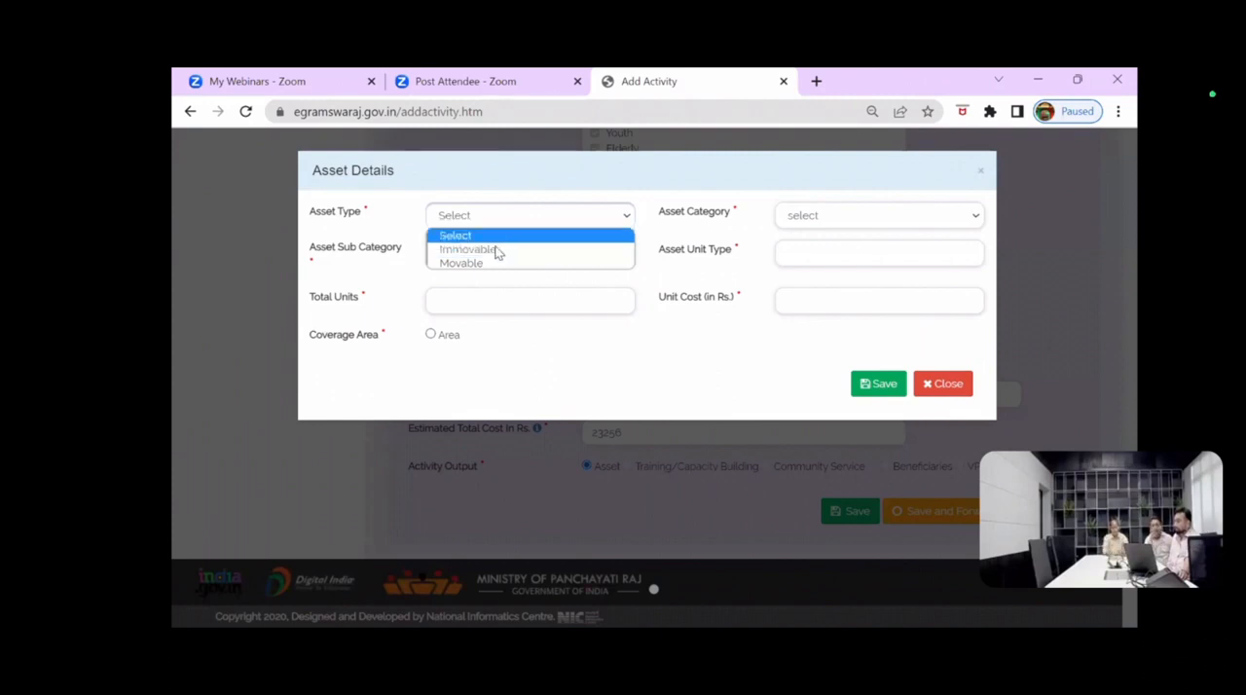
pyautogui.click(495, 250)
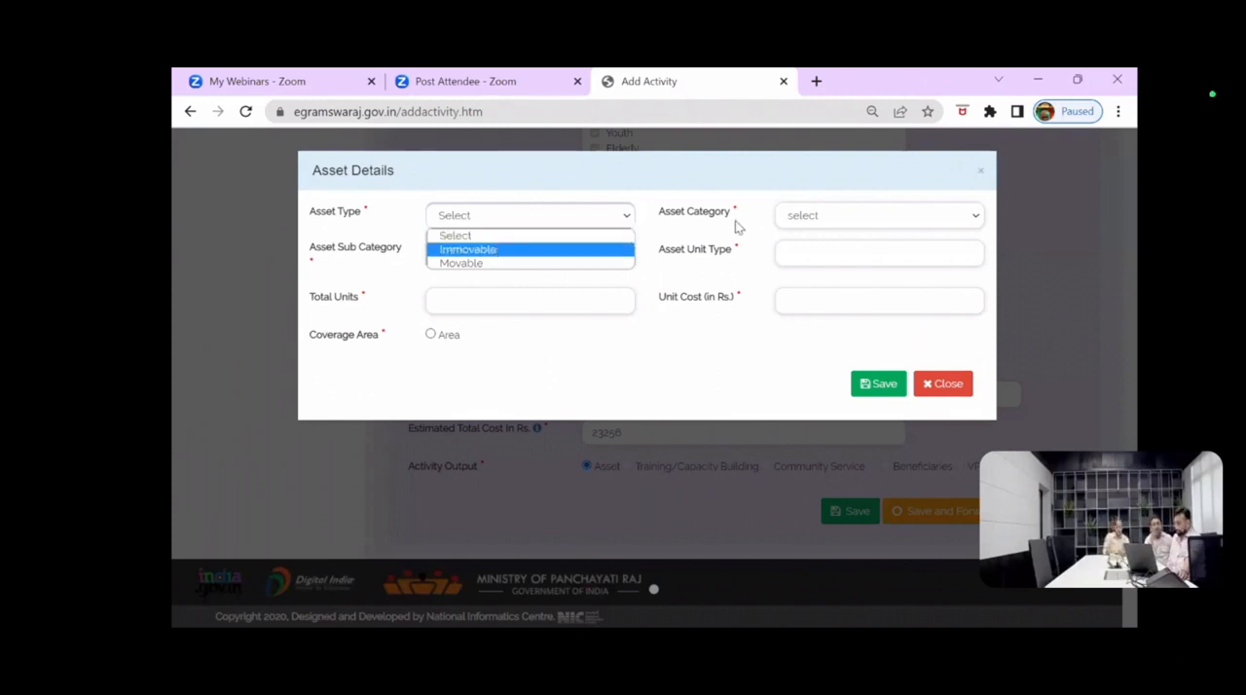
pyautogui.click(818, 222)
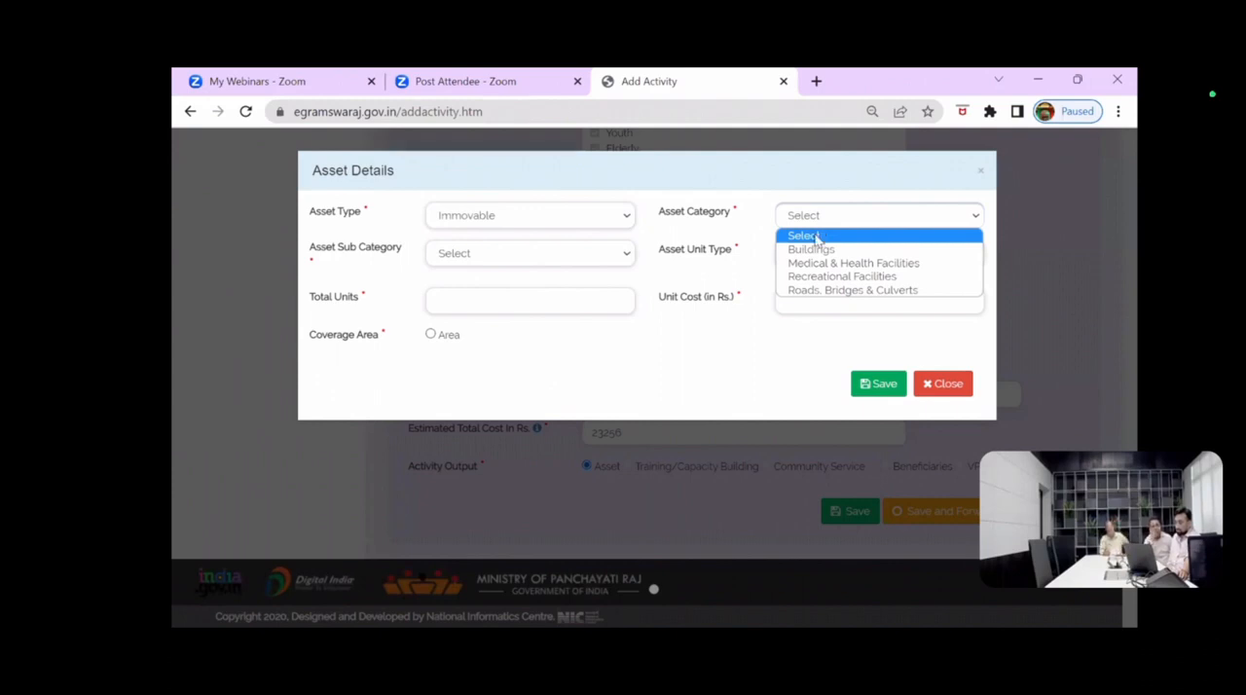
pyautogui.click(817, 252)
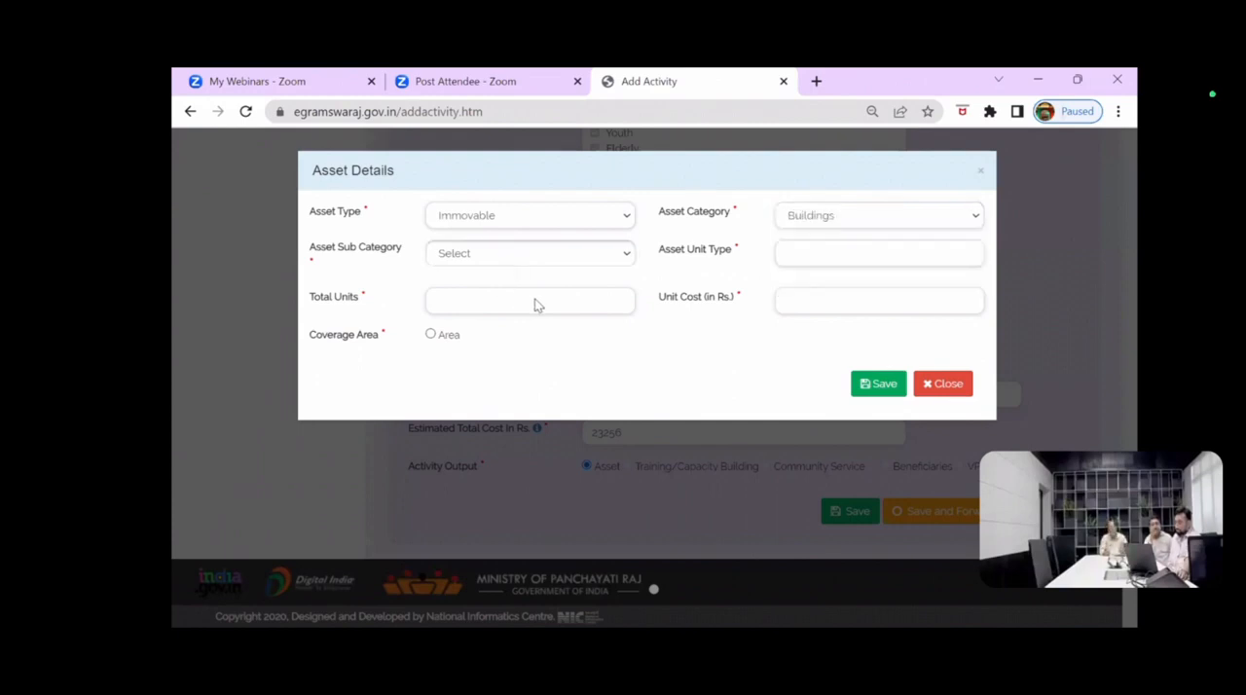
pyautogui.click(531, 253)
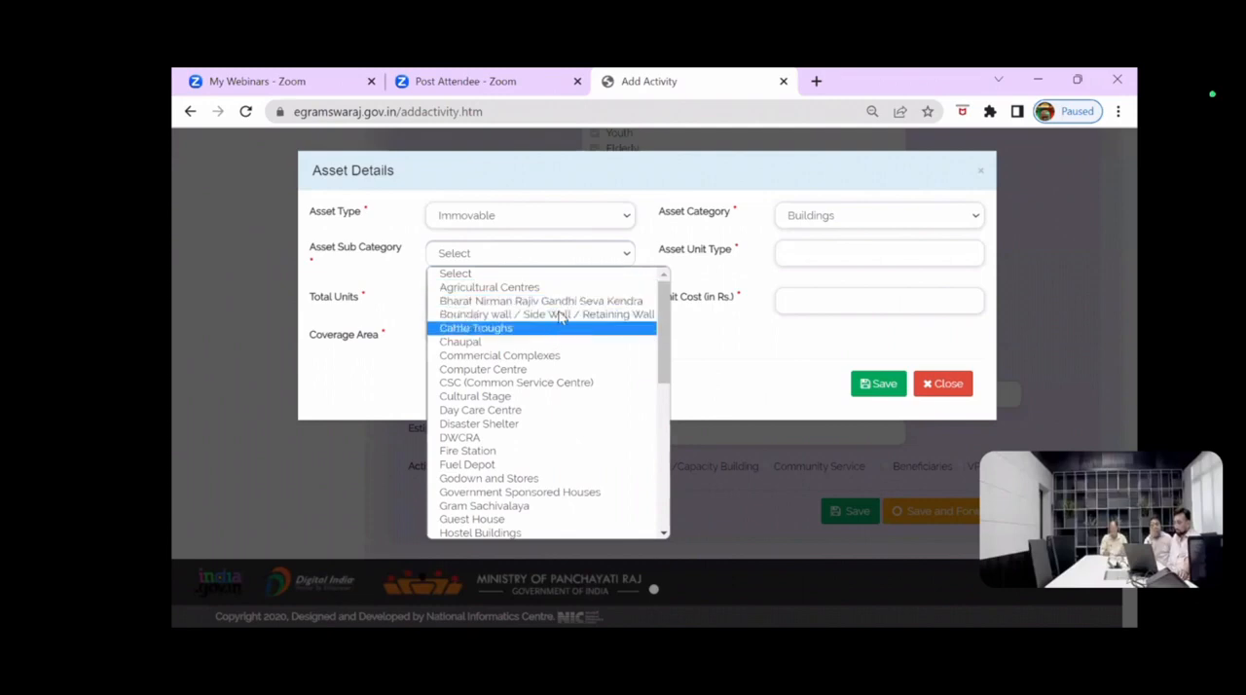
pyautogui.click(502, 315)
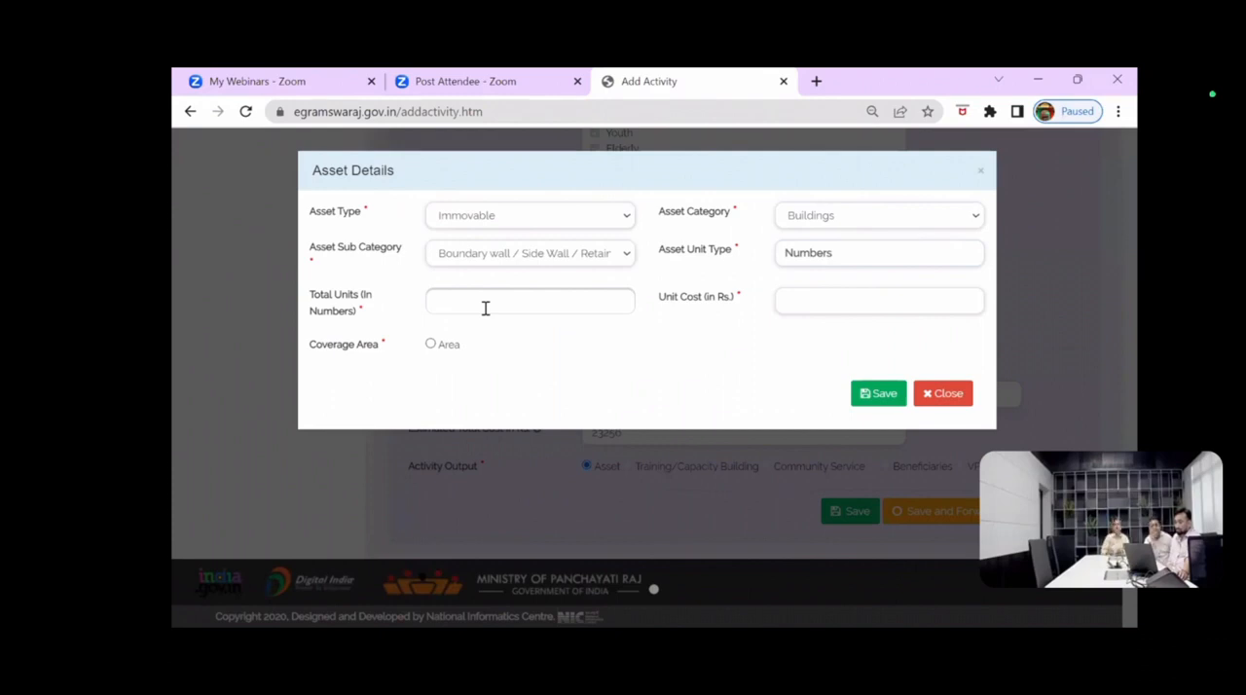
# Step: Set the asset's total units to 1 and its unit cost to 23256 rupees
pyautogui.click(507, 297)
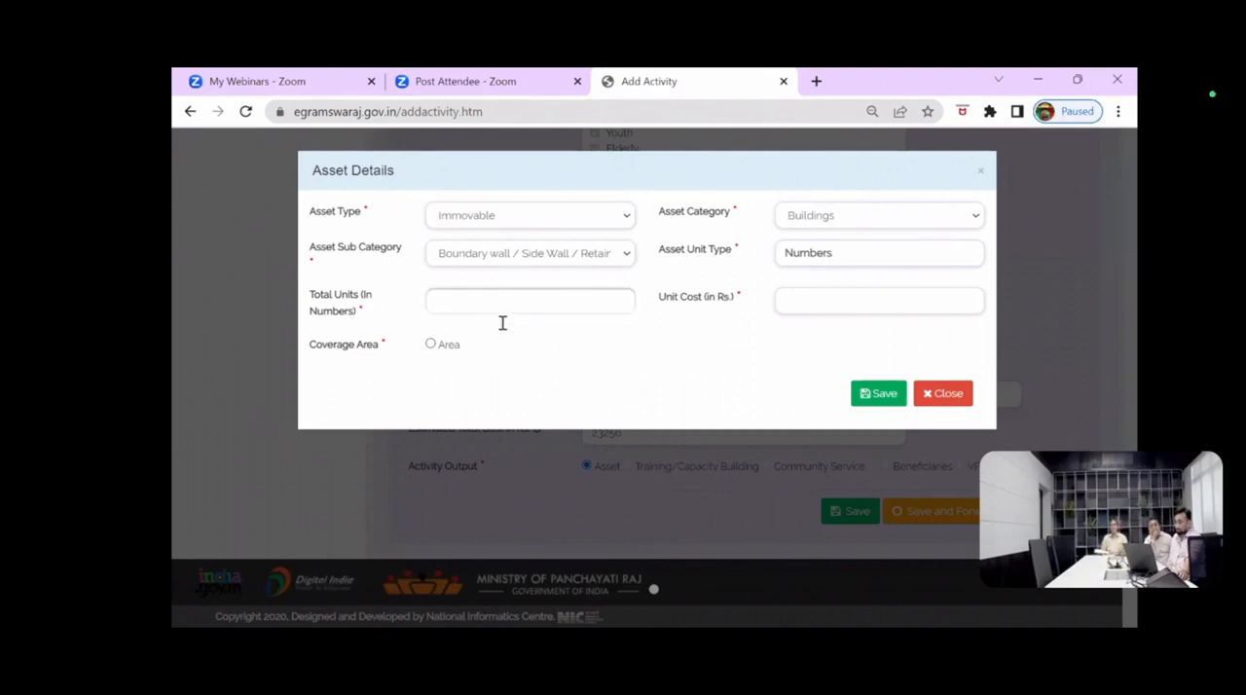
pyautogui.write('1')
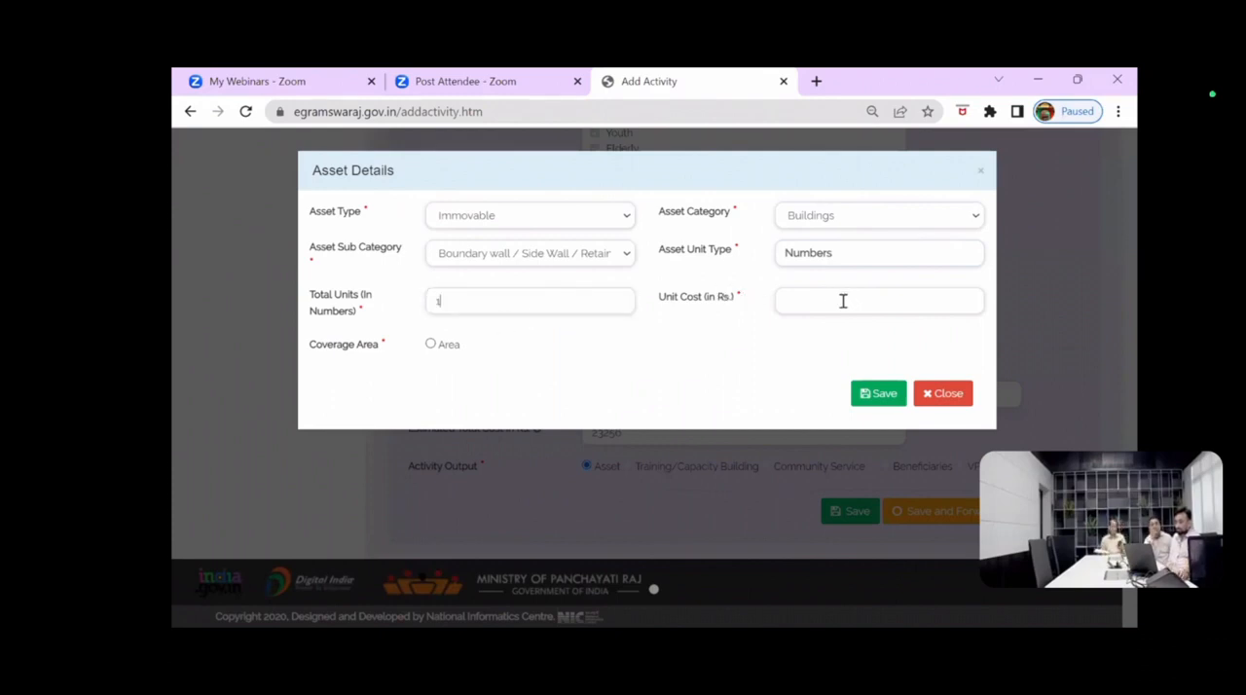
pyautogui.click(836, 303)
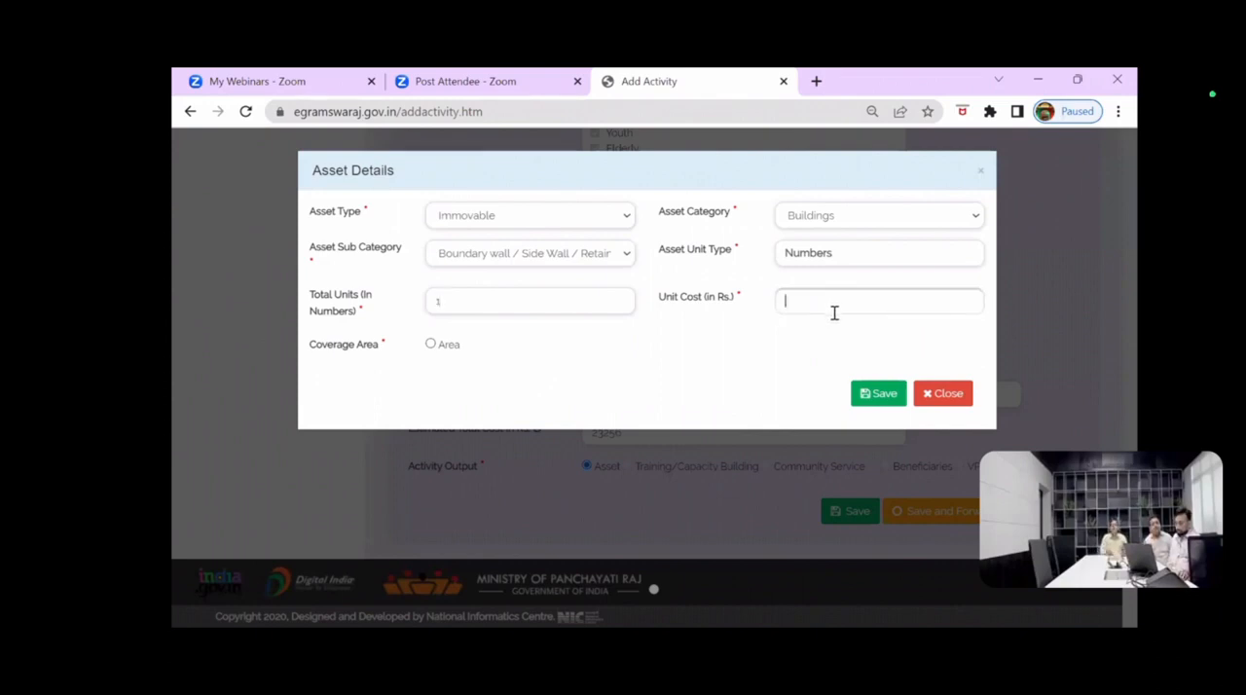
pyautogui.click(834, 321)
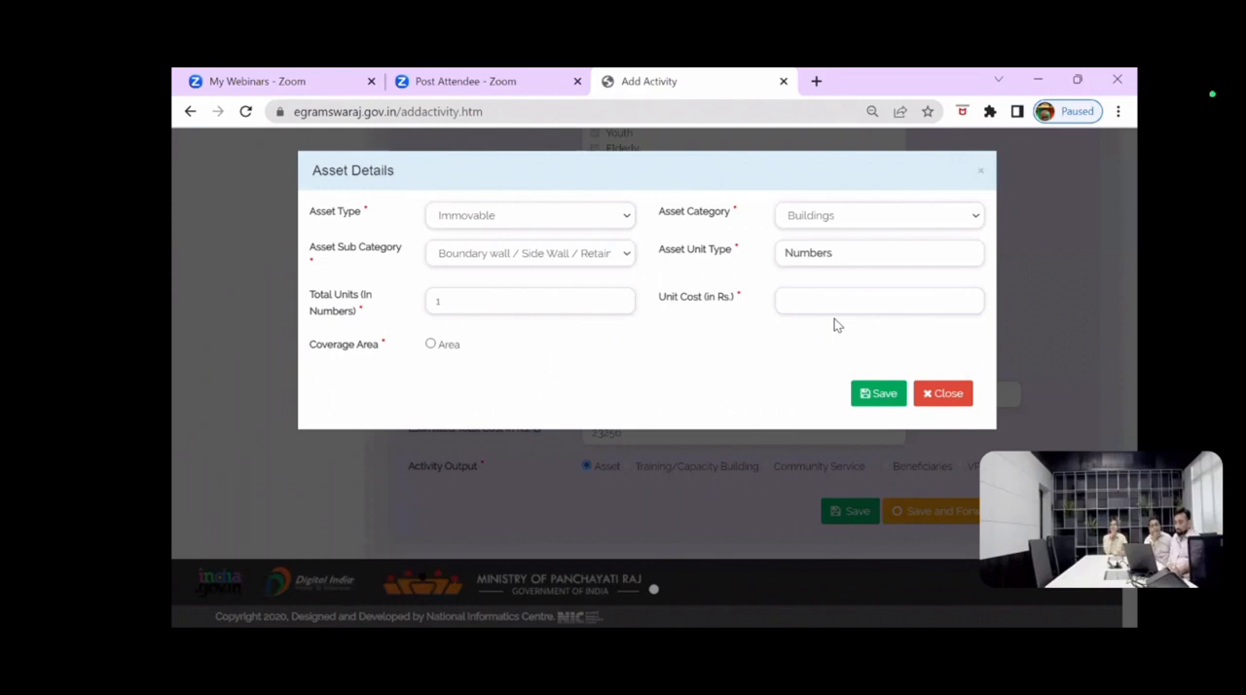
pyautogui.write('2')
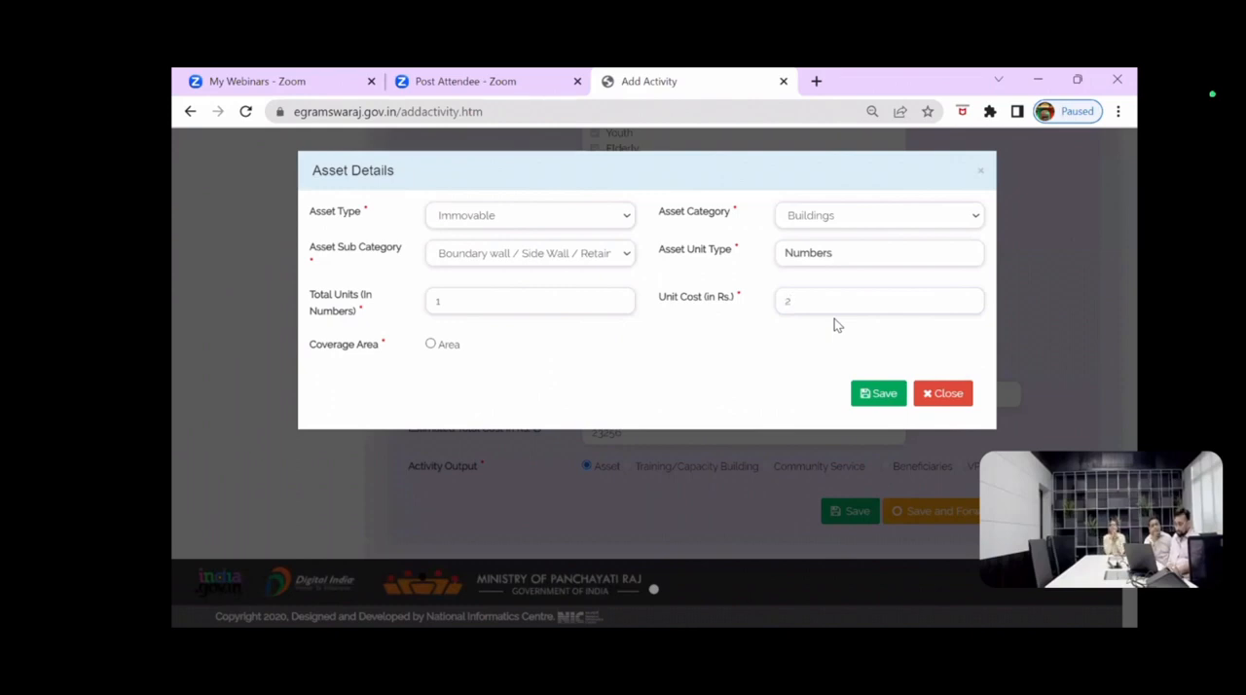
pyautogui.write('3256')
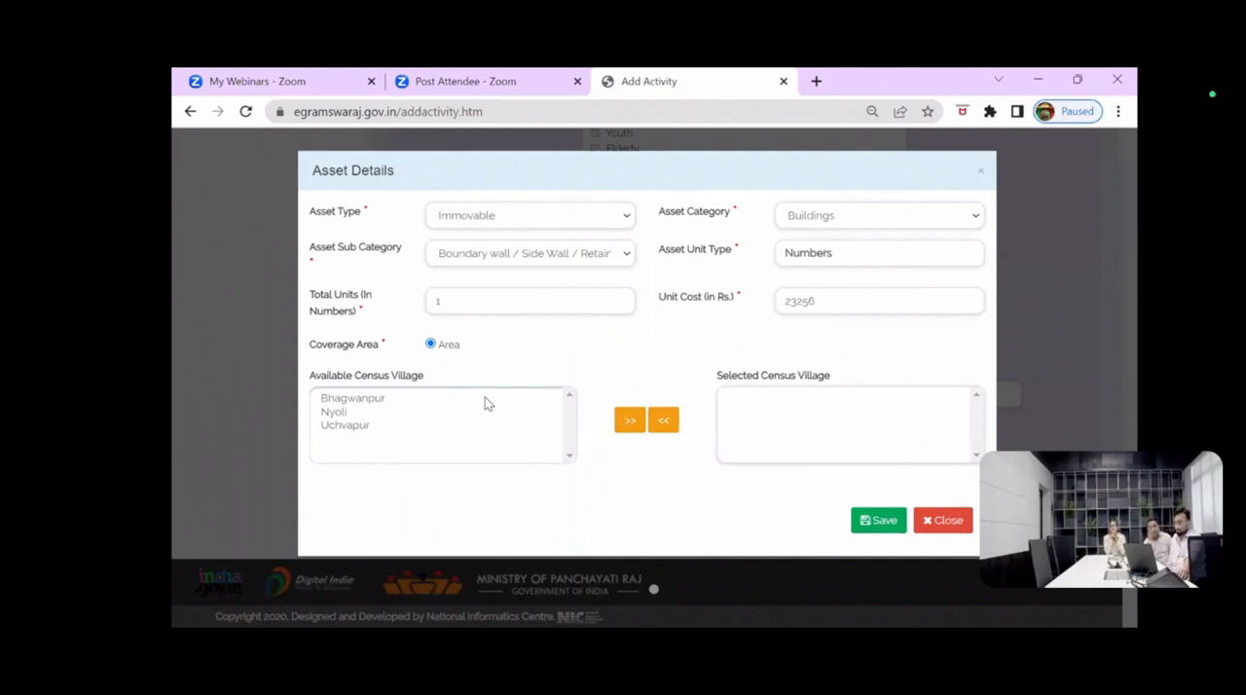
# Step: Add Bhagwanpur as the selected census village for the asset's coverage area and assign it 1 unit
pyautogui.click(378, 400)
pyautogui.click(640, 424)
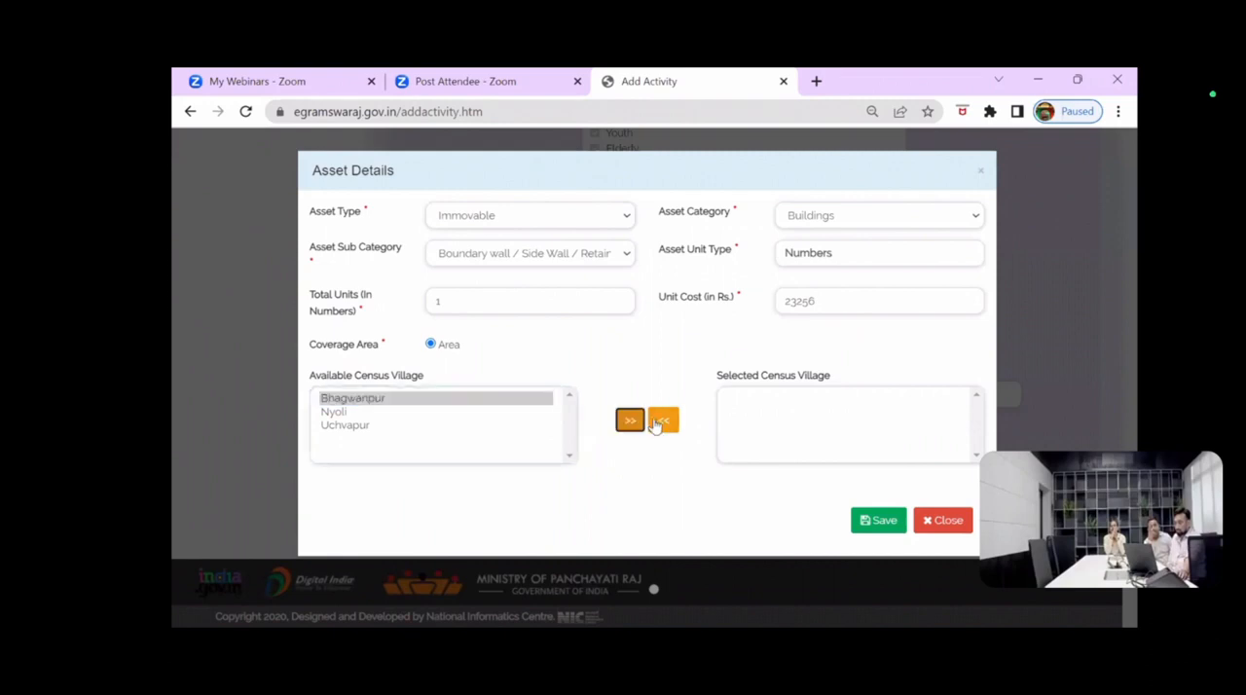
pyautogui.scroll(-2, 648, 419)
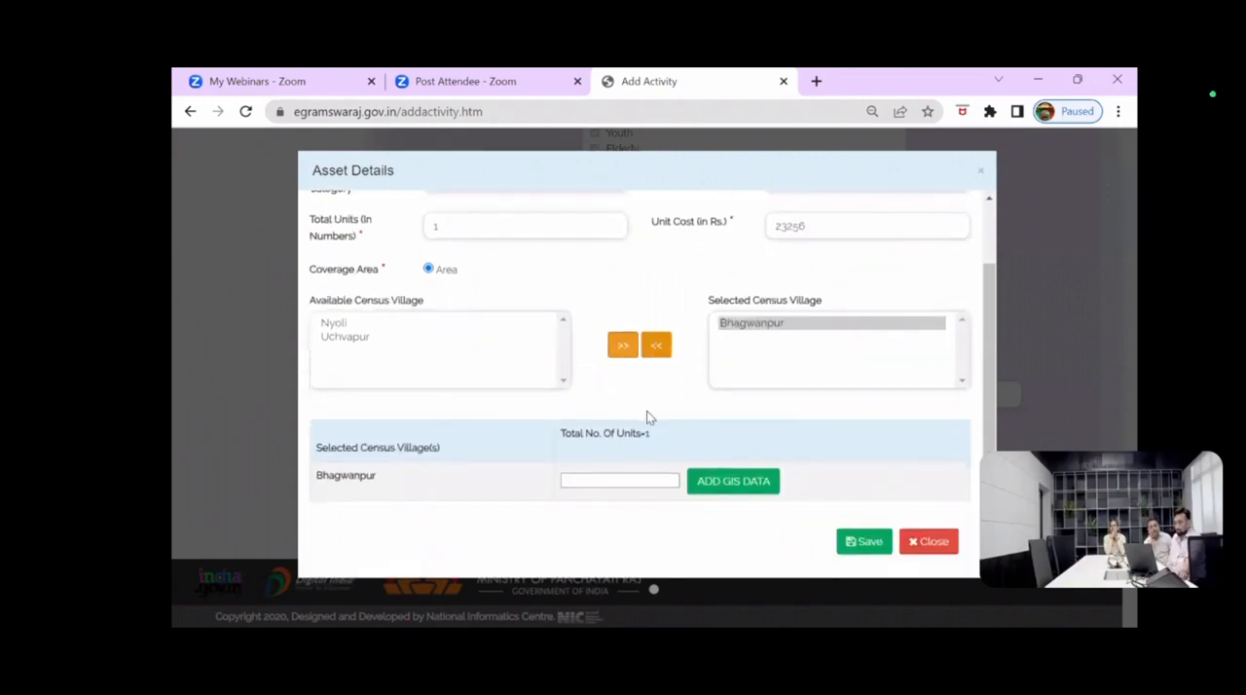
pyautogui.click(609, 476)
pyautogui.write('1')
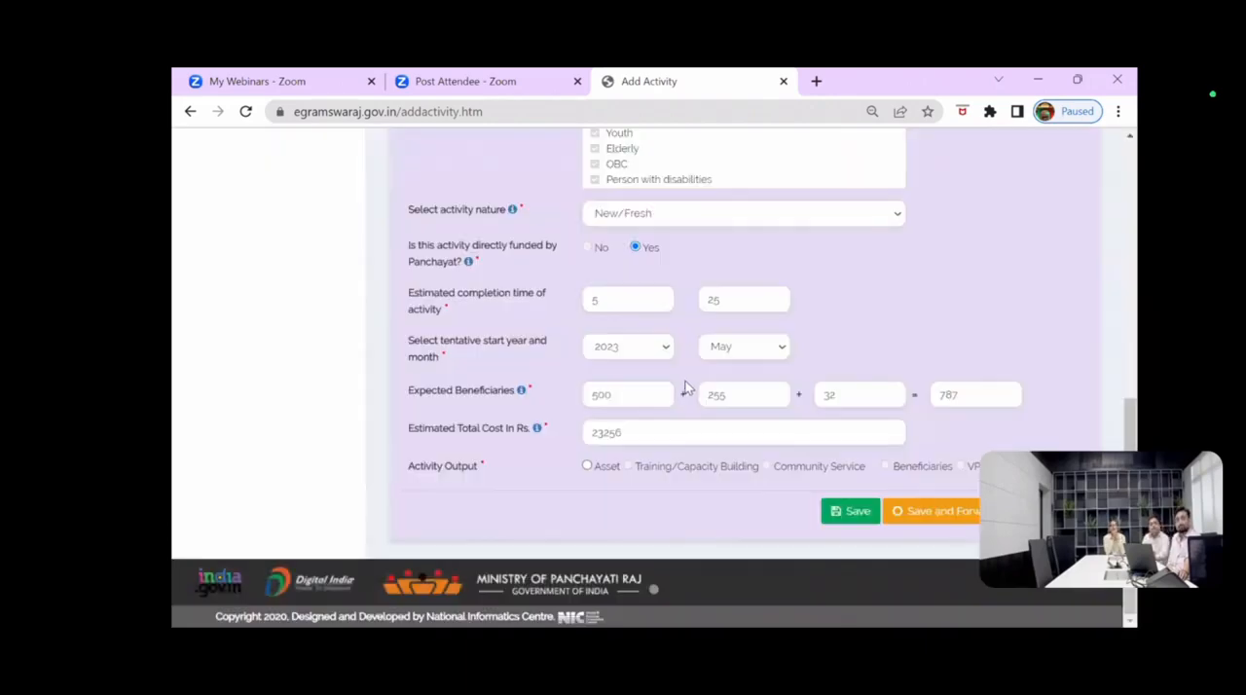
# Step: Open the Manage Plan page of the Panchayat Development Plan
pyautogui.scroll(2, 270, 379)
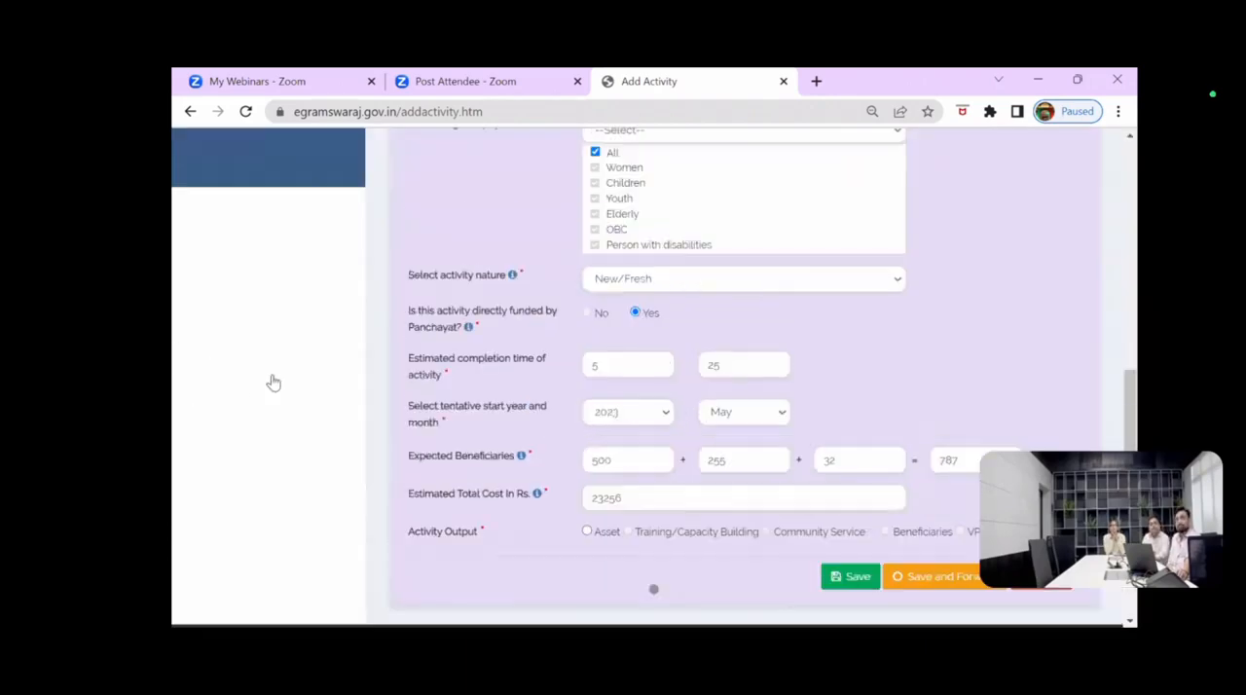
pyautogui.scroll(2, 358, 365)
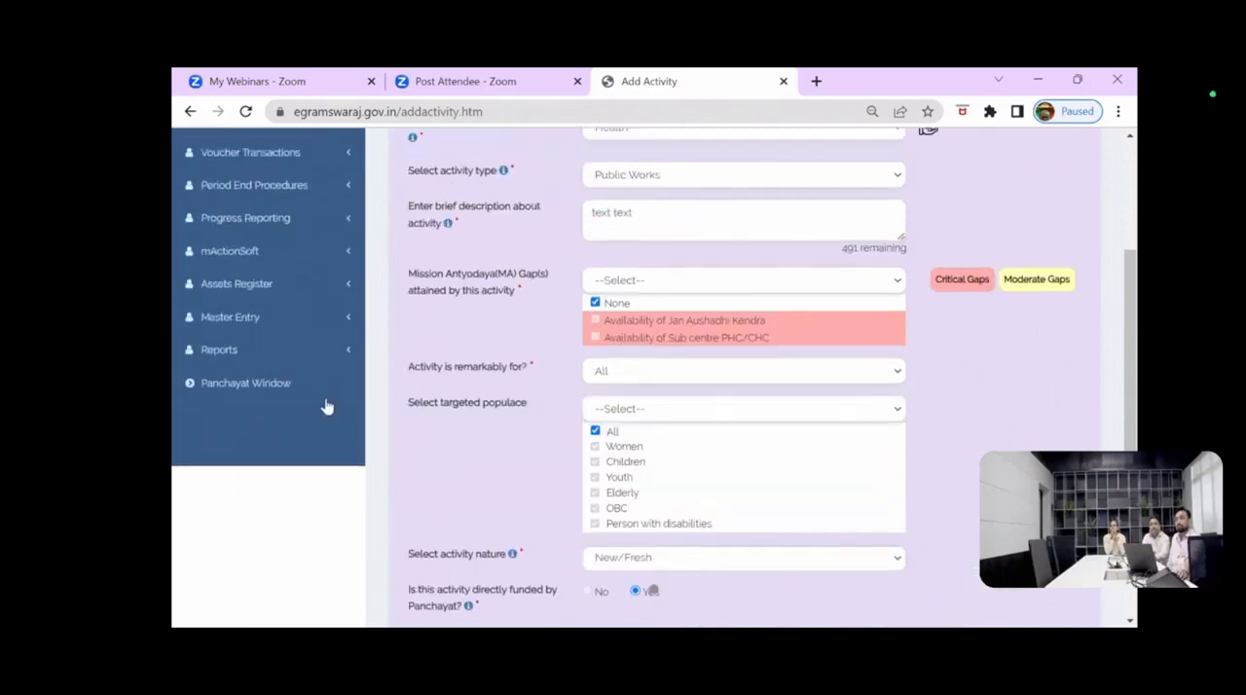
pyautogui.scroll(1, 329, 376)
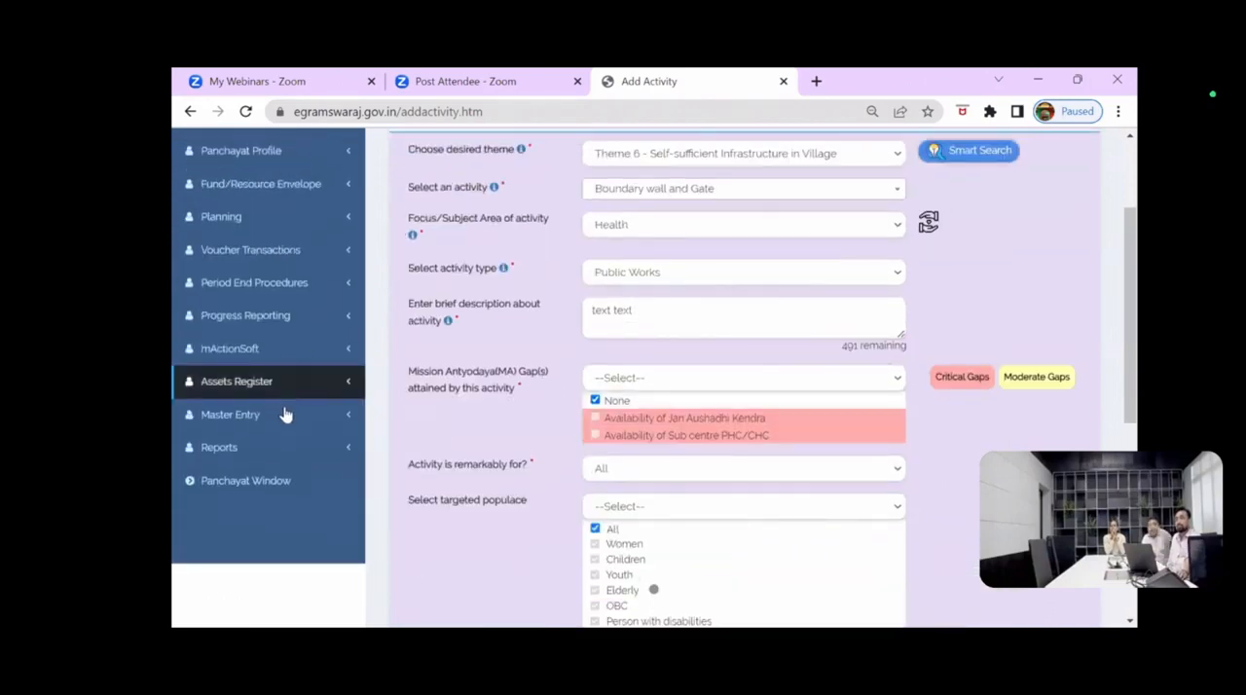
pyautogui.scroll(1, 286, 415)
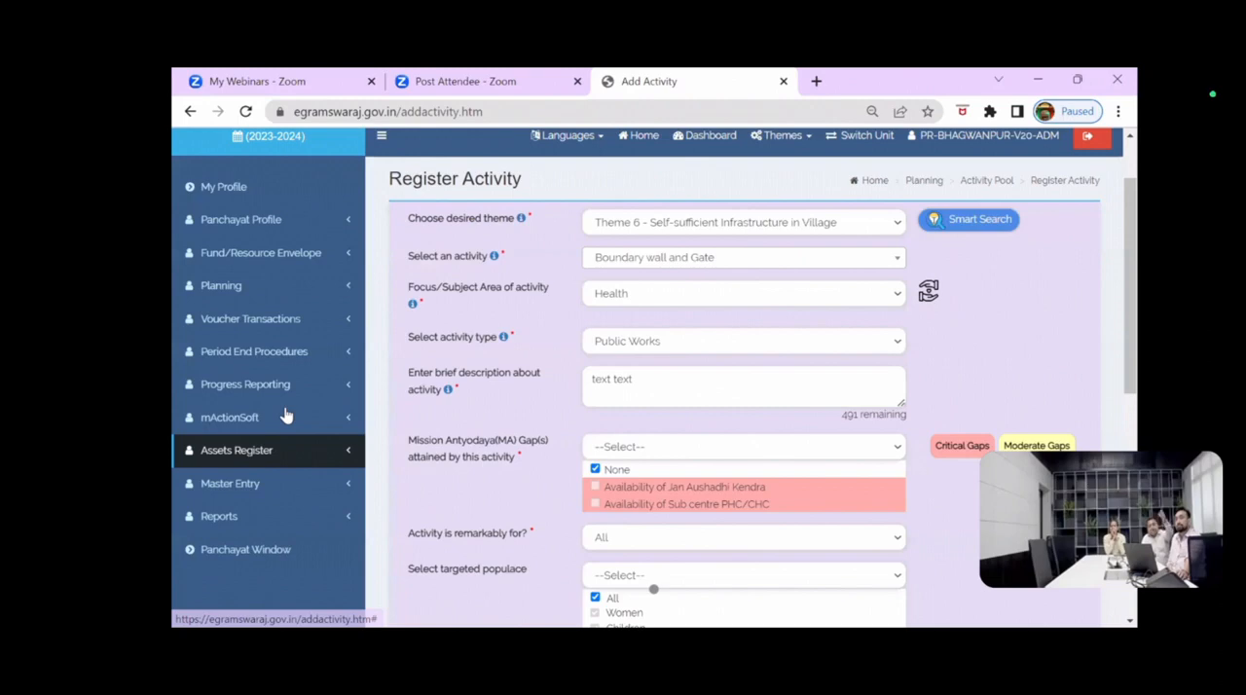
pyautogui.scroll(1, 285, 416)
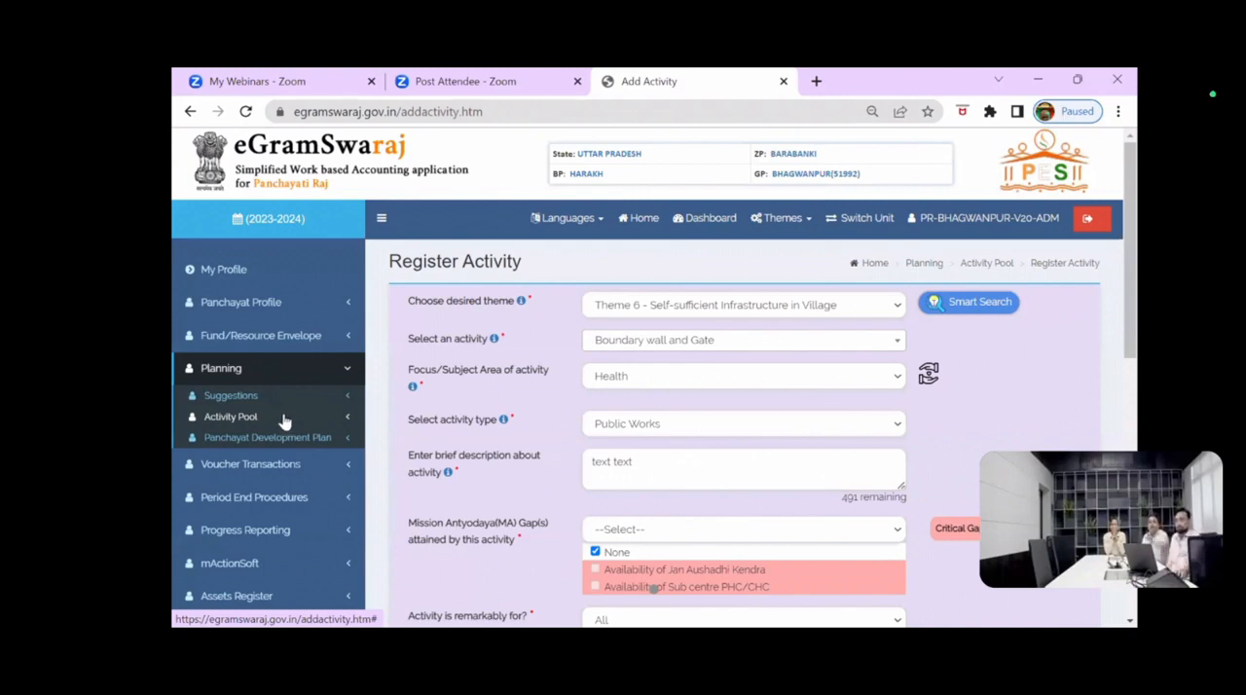
pyautogui.click(263, 440)
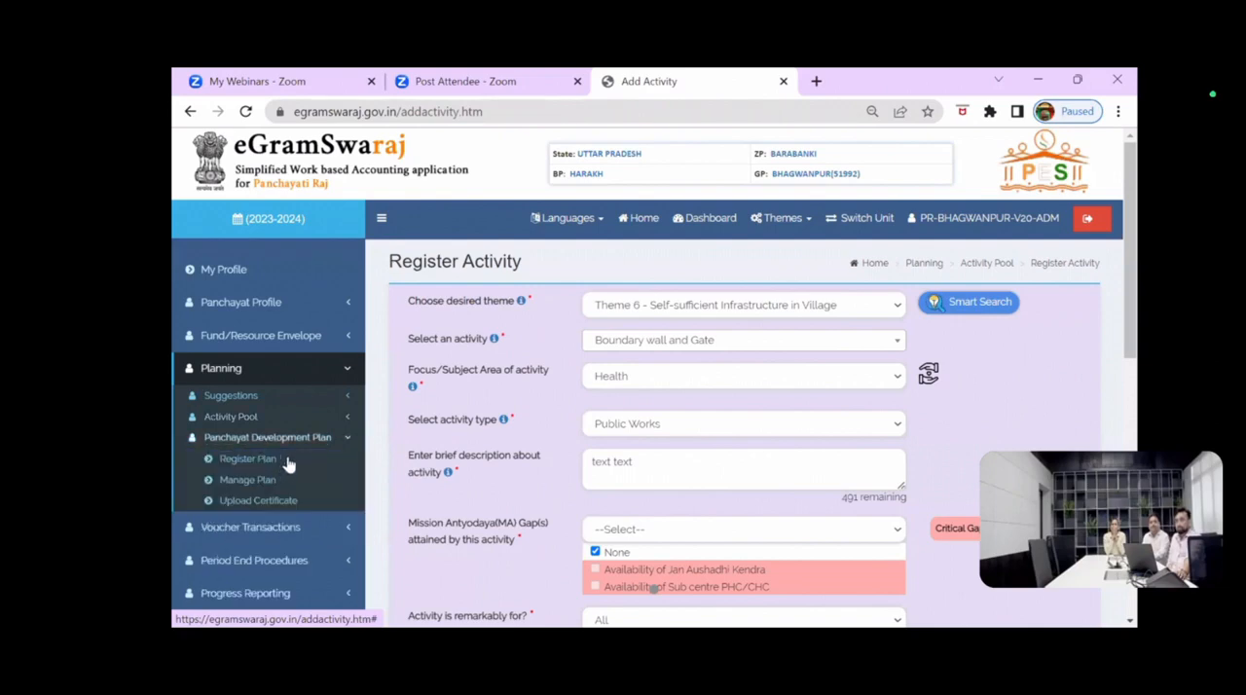
pyautogui.click(305, 485)
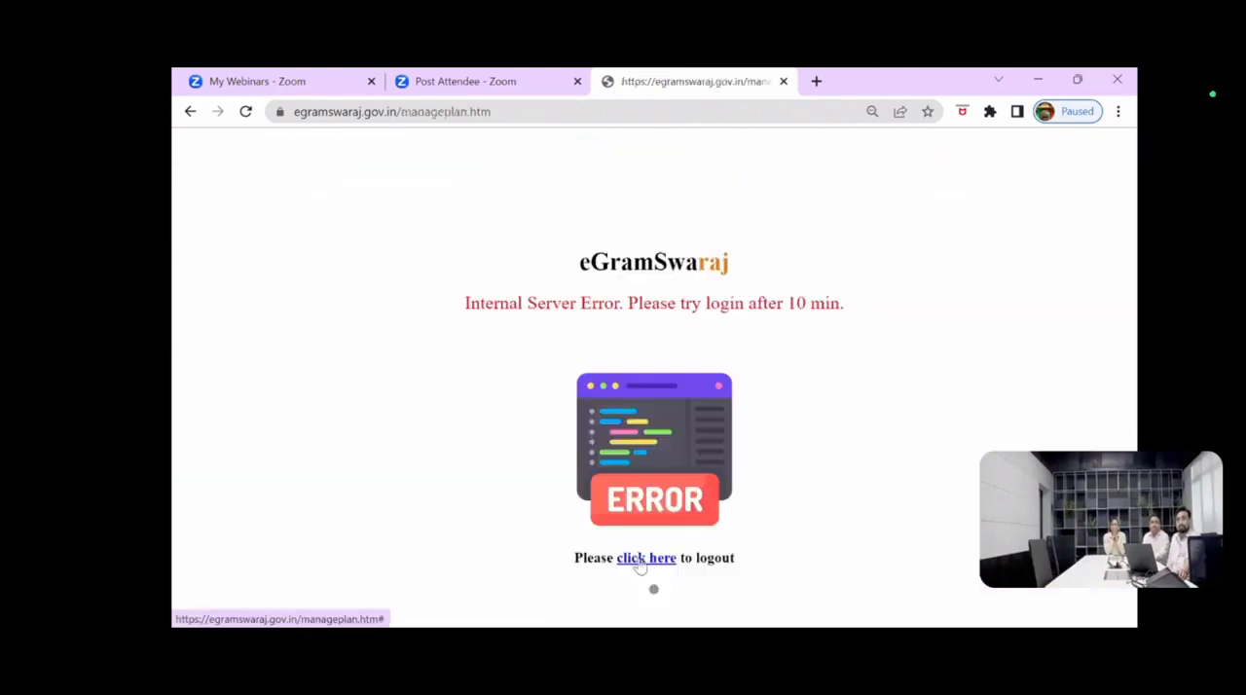
# Step: Log out from the server error page and dismiss the session-expired alert
pyautogui.click(634, 569)
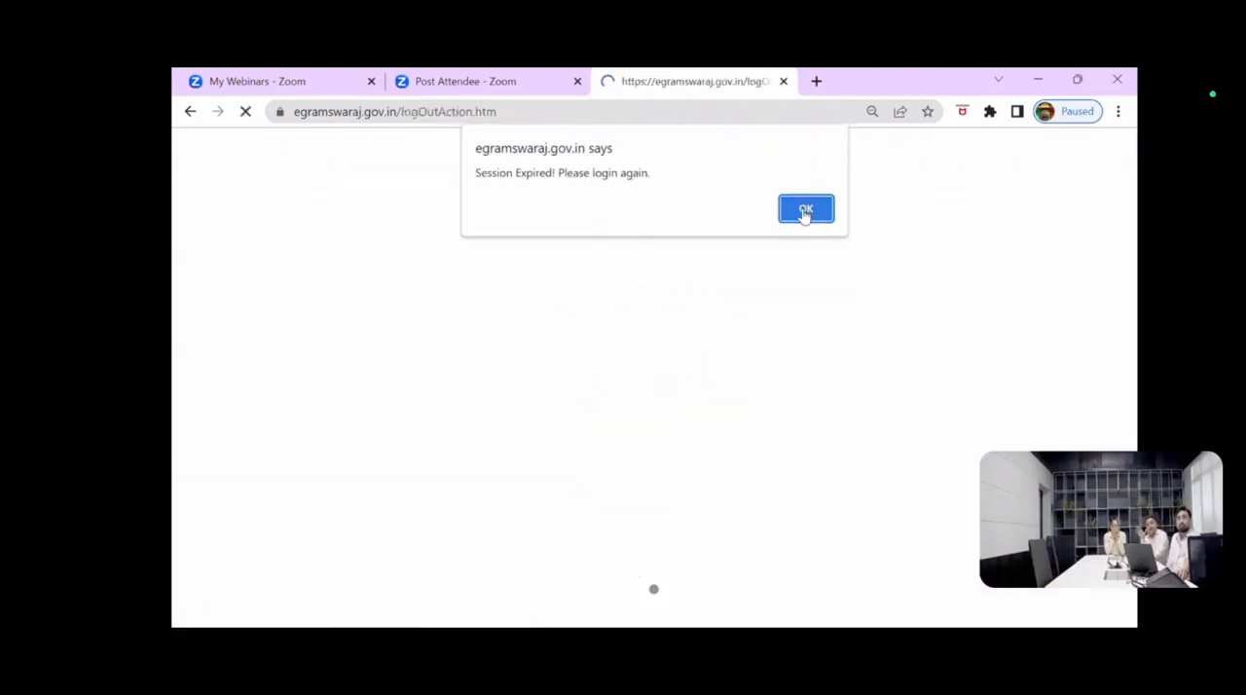
pyautogui.click(805, 210)
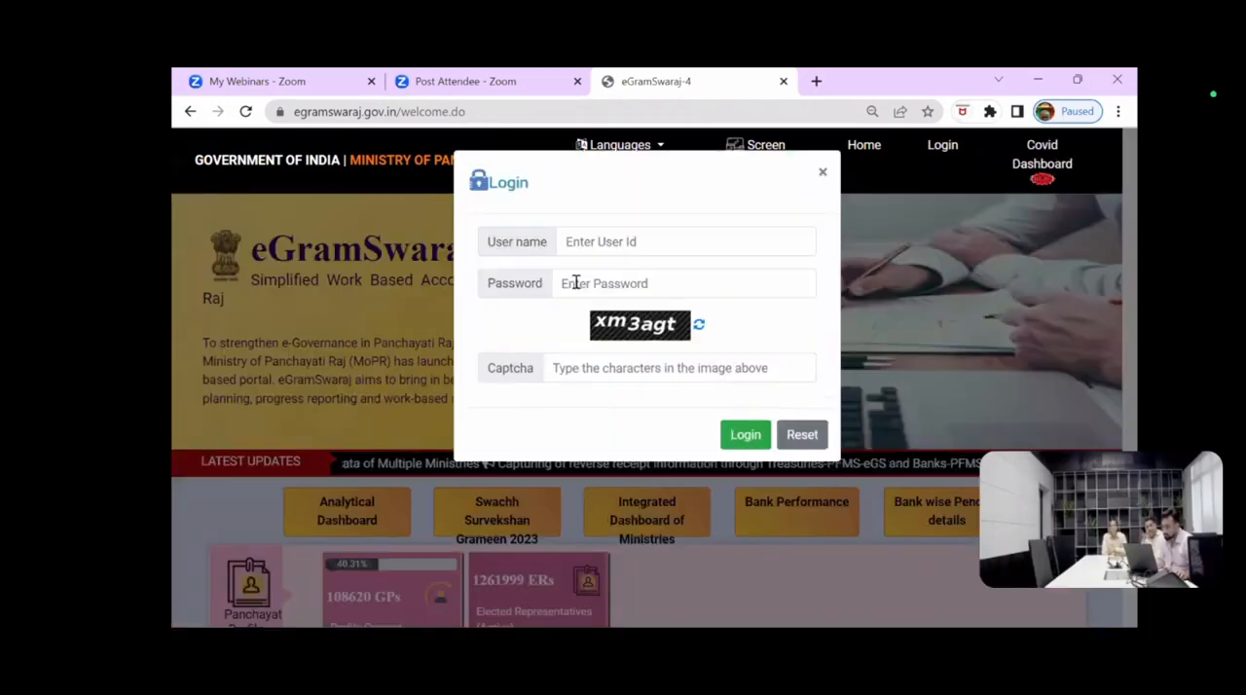
pyautogui.click(576, 278)
pyautogui.write('••')
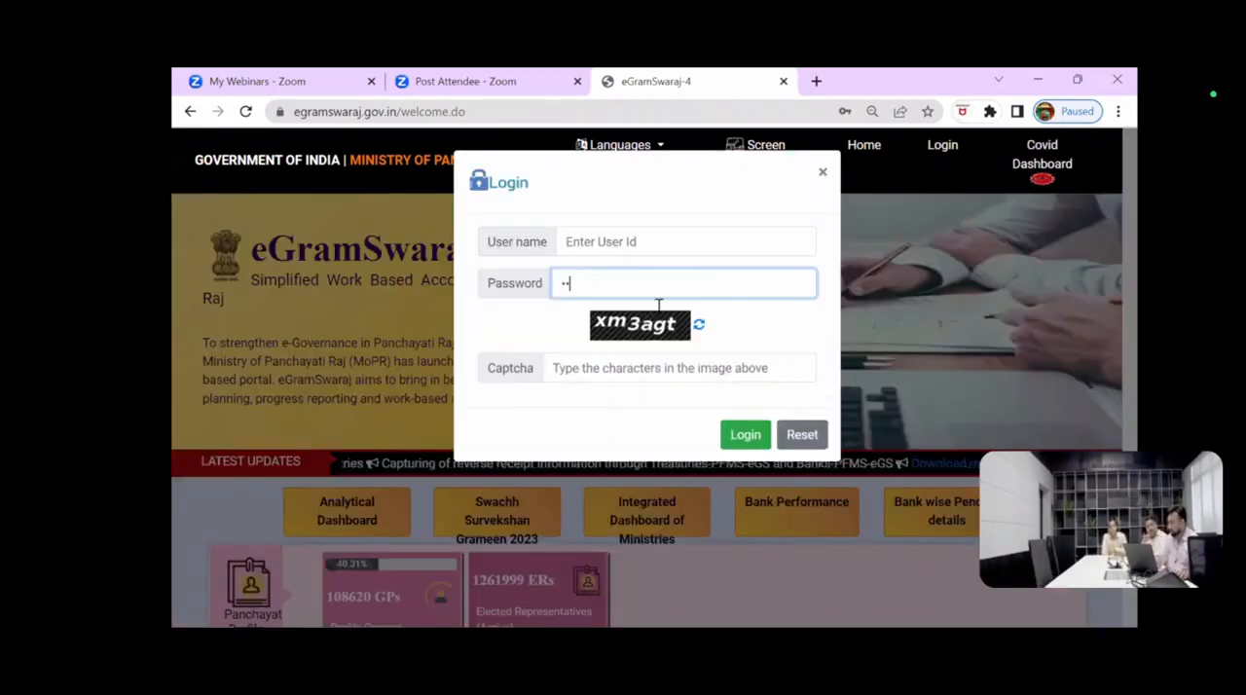
pyautogui.press('BackSpace')
pyautogui.press('BackSpace')
# Step: Fill in the first part of the Bhagwanpur Panchayat account's user name in the login form
pyautogui.click(598, 240)
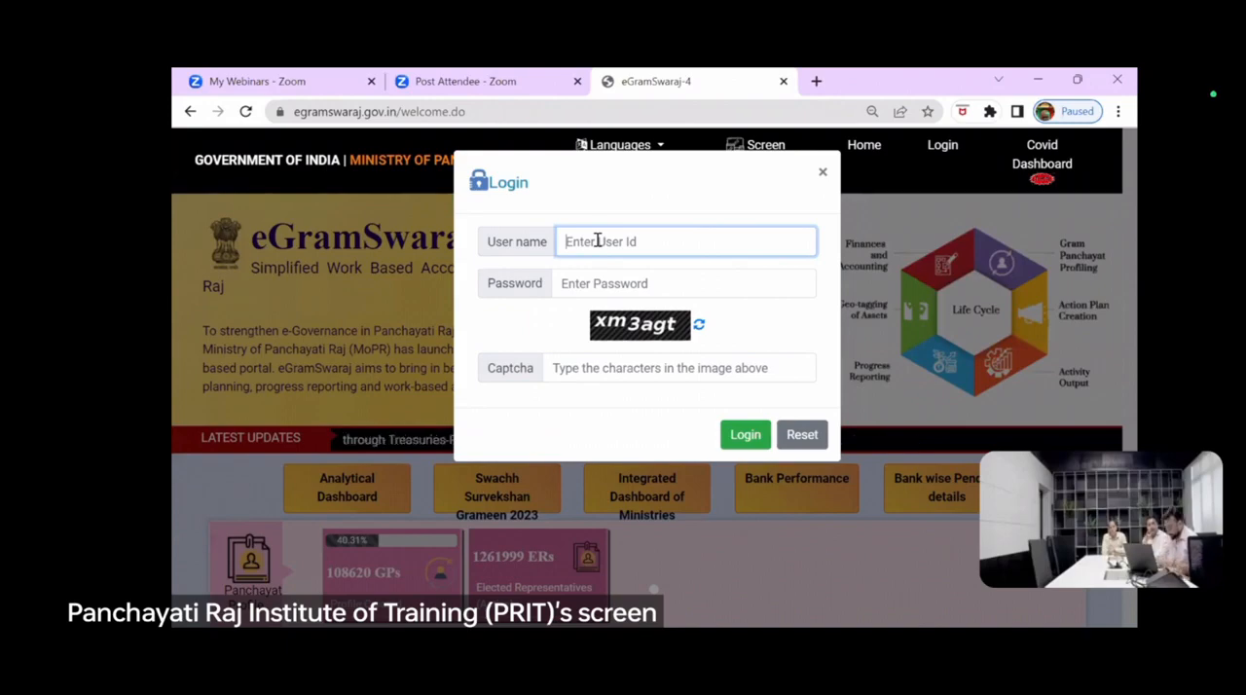
pyautogui.write('pl')
pyautogui.press('BackSpace')
pyautogui.press('BackSpace')
pyautogui.write('P')
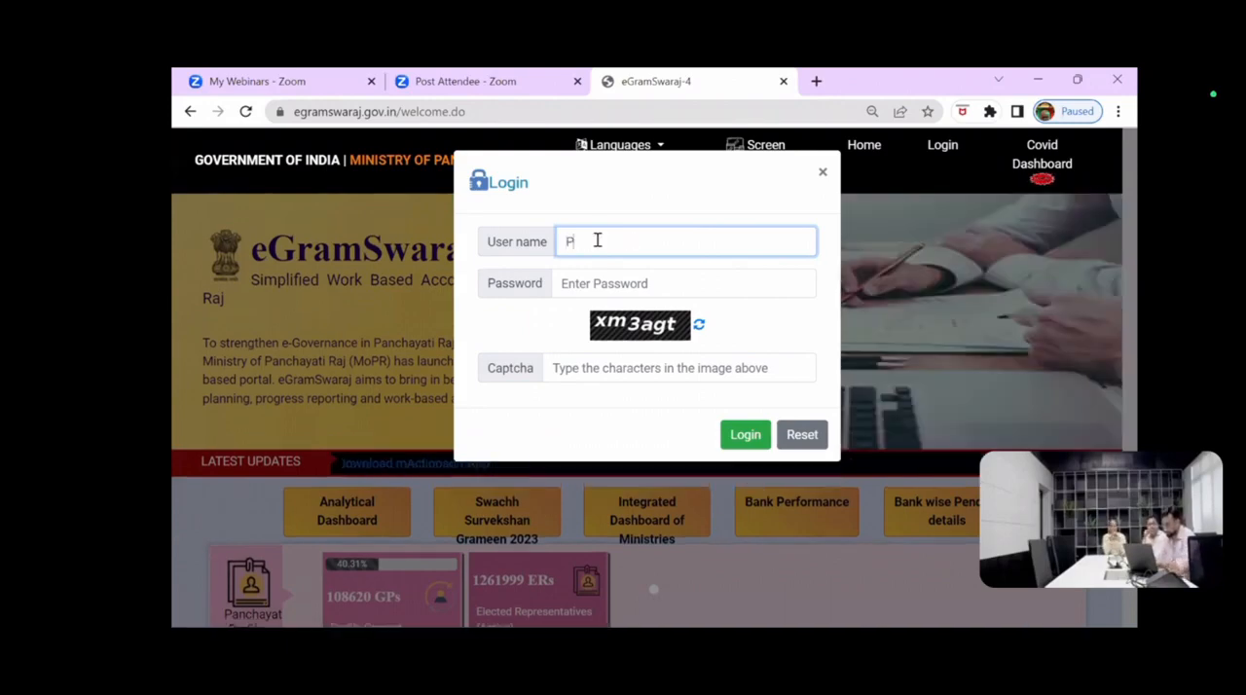
pyautogui.write('R')
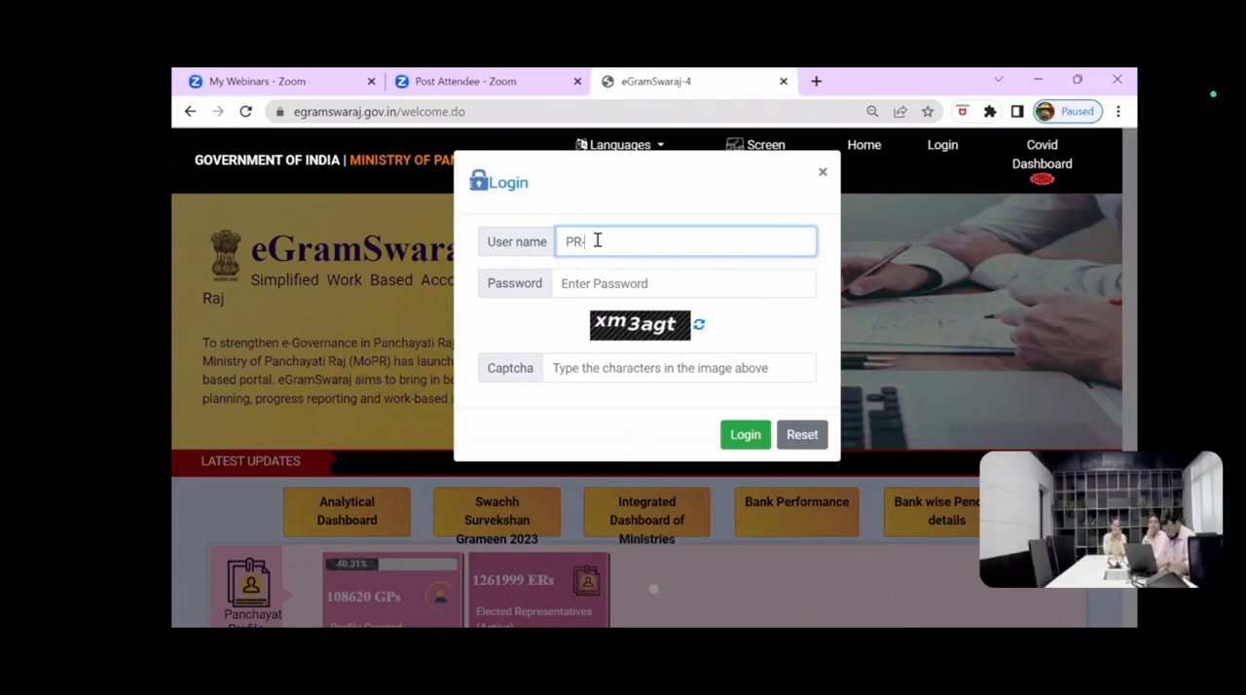
pyautogui.write('-BHA')
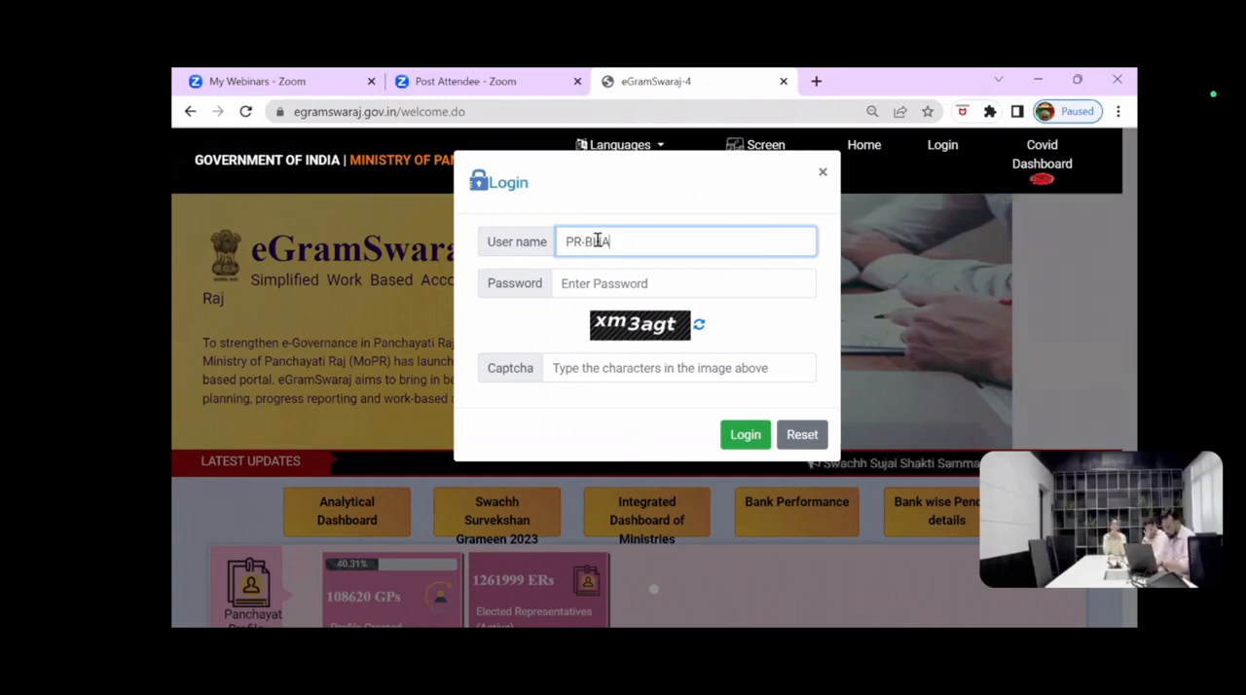
pyautogui.write('GWA')
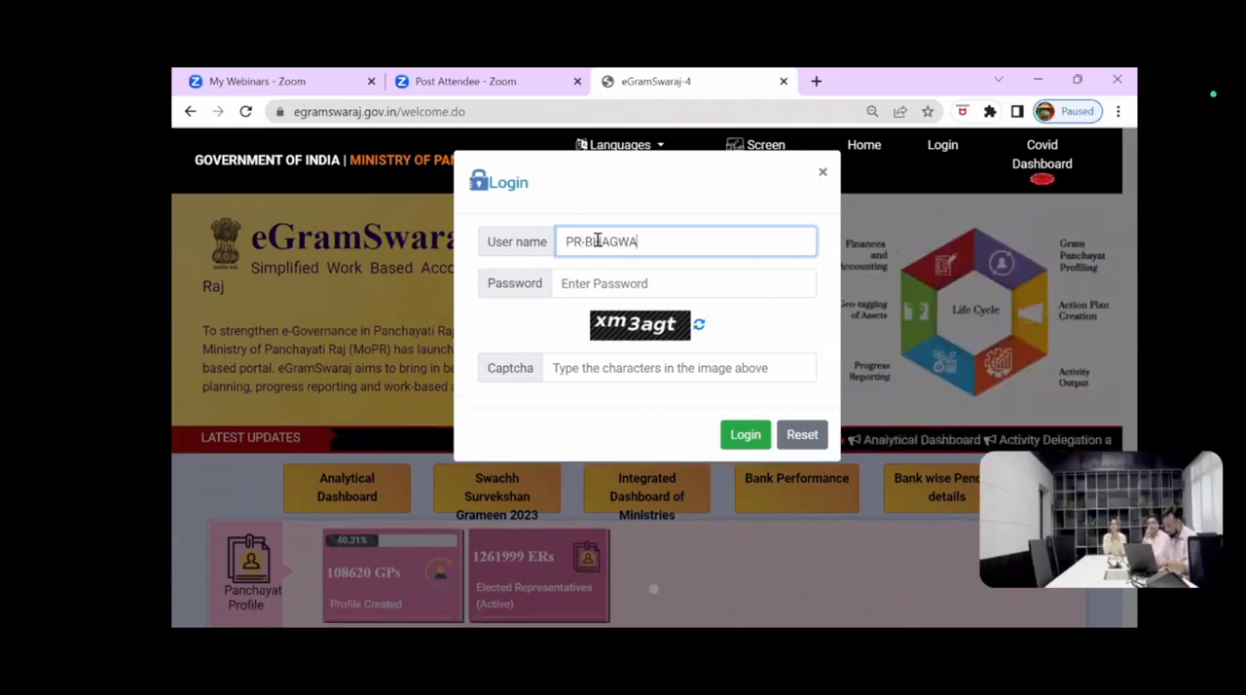
pyautogui.write('NP')
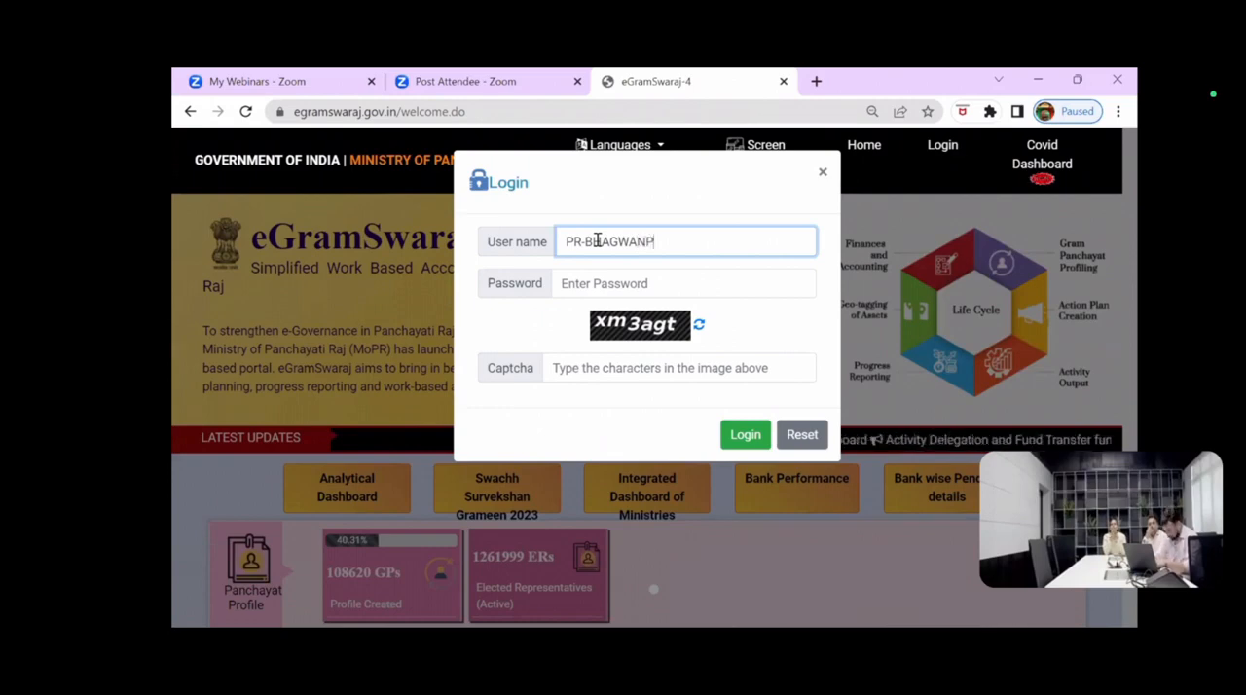
pyautogui.write('UR-')
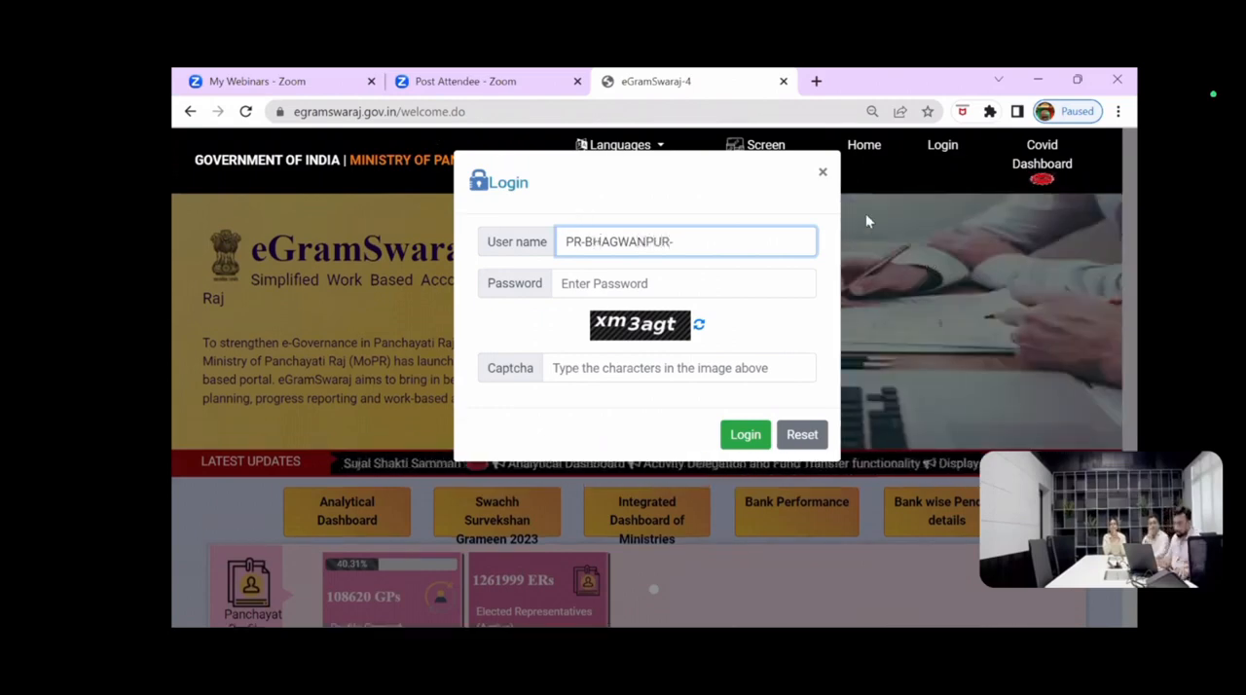
pyautogui.click(823, 172)
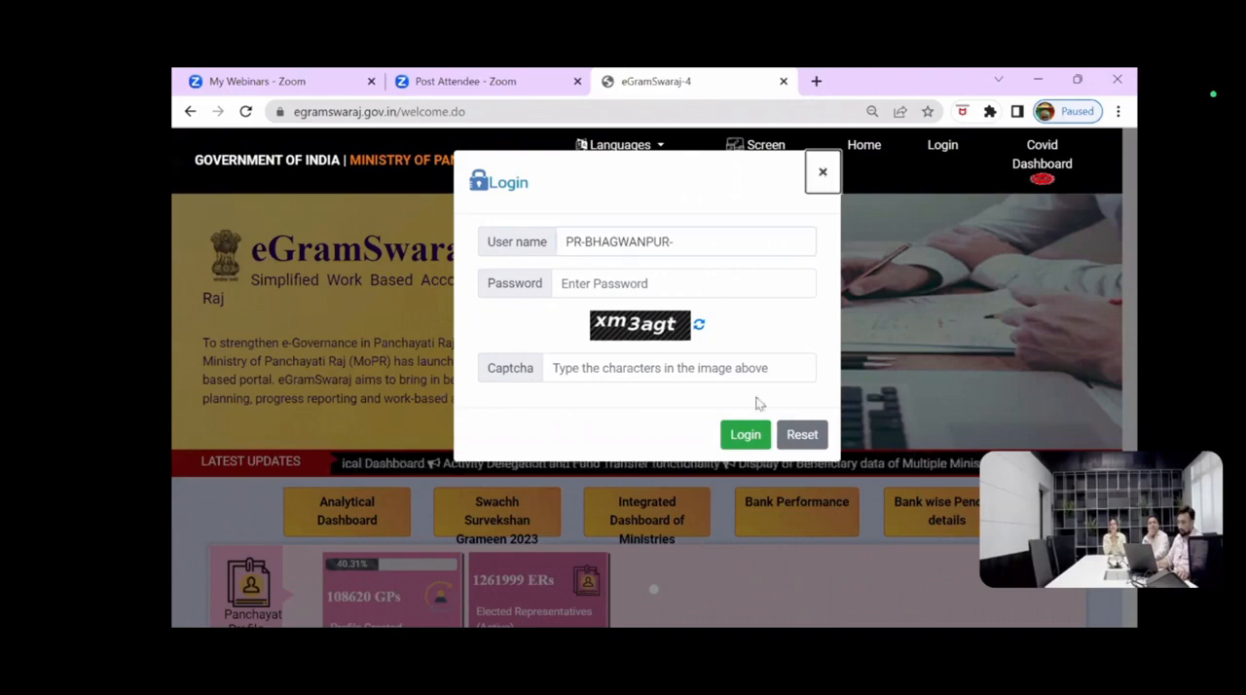
pyautogui.click(705, 549)
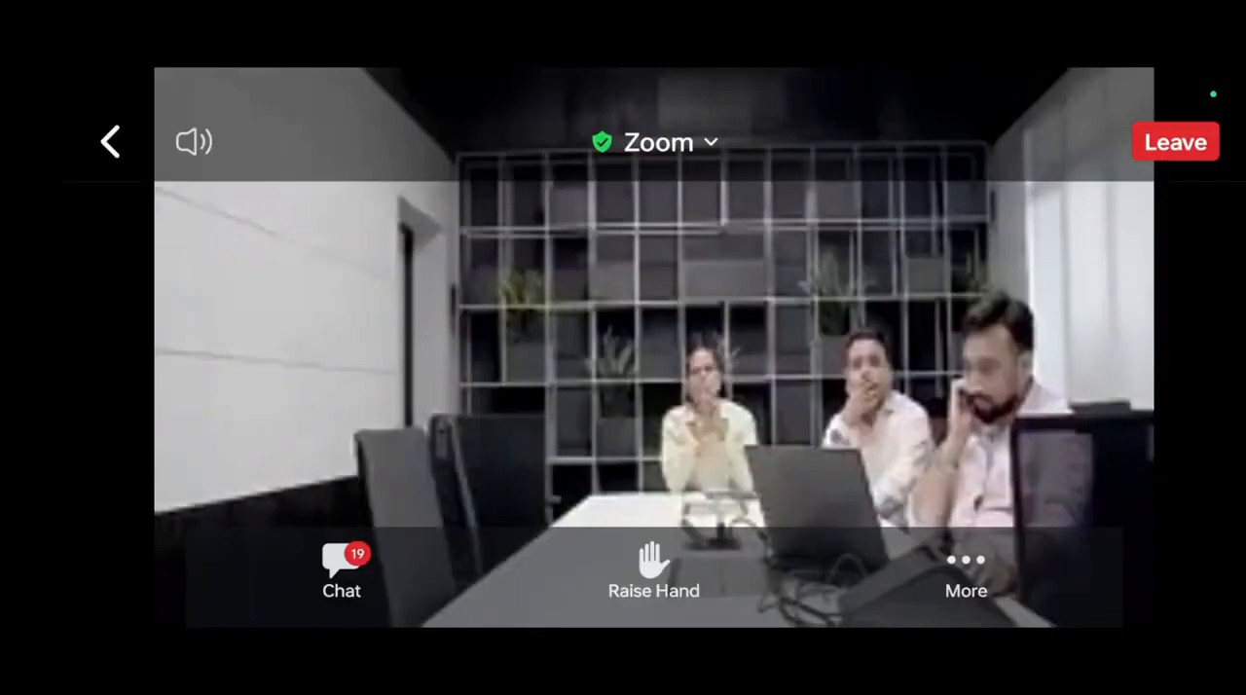